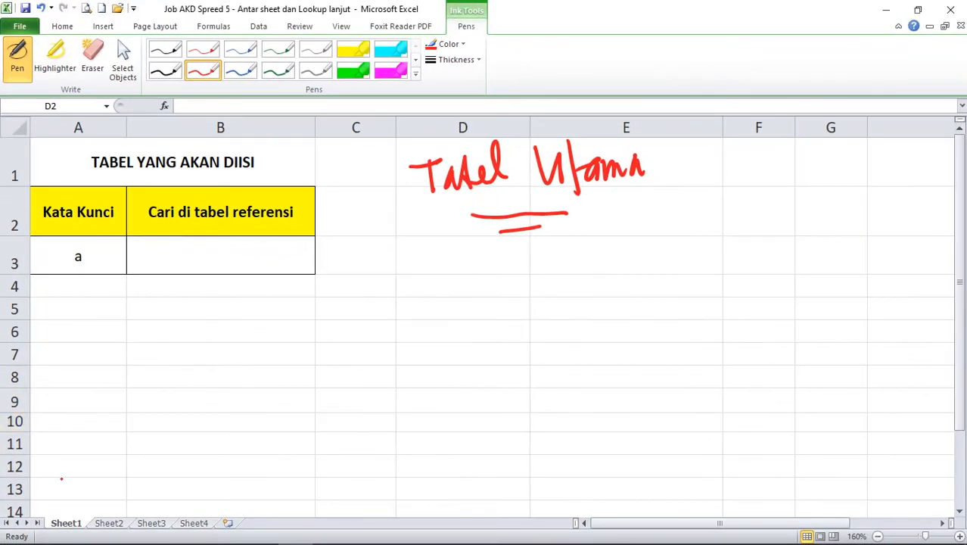
# Merge and center the TABEL REFERENSI title across cells A1:C1 on Sheet2.
pyautogui.click(108, 524)
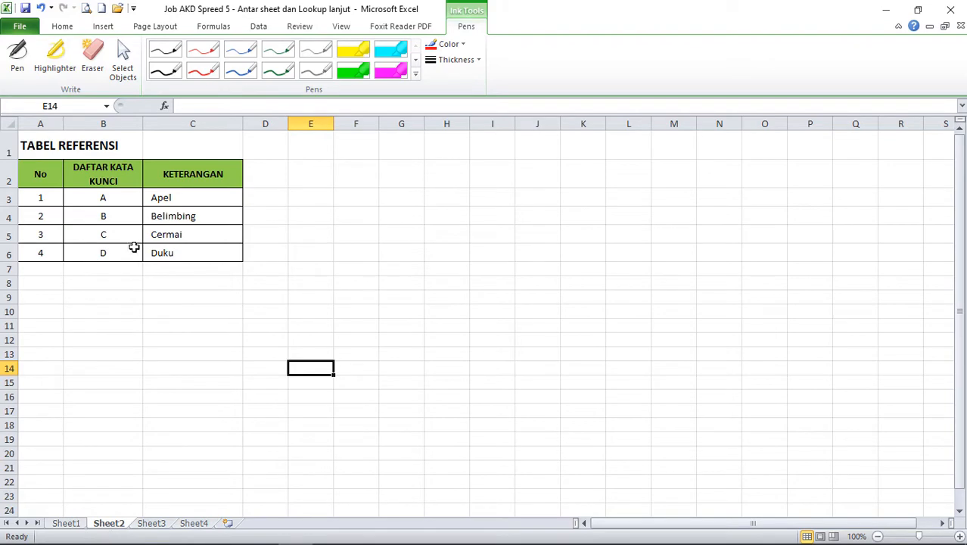
pyautogui.moveTo(47, 147); pyautogui.dragTo(149, 154)
pyautogui.moveTo(185, 190); pyautogui.dragTo(225, 184)
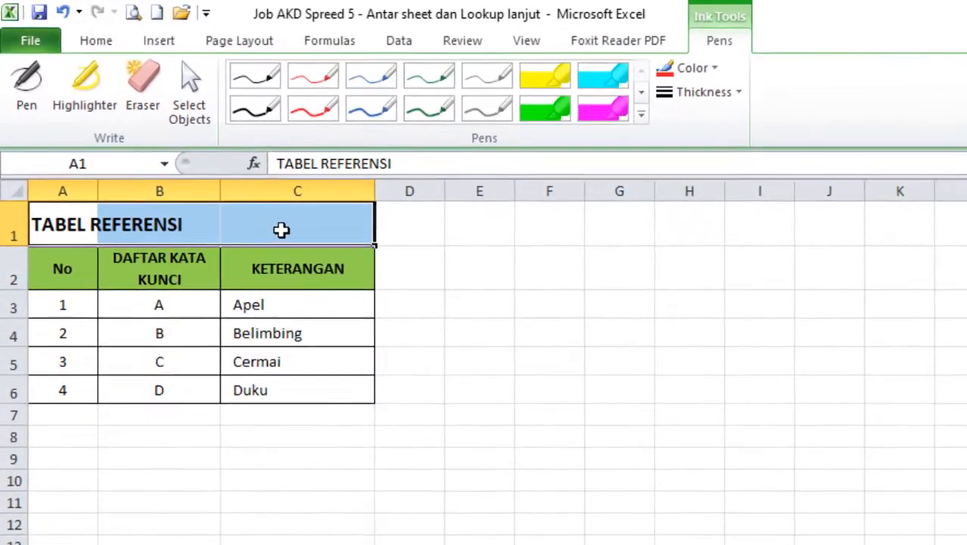
pyautogui.click(81, 33)
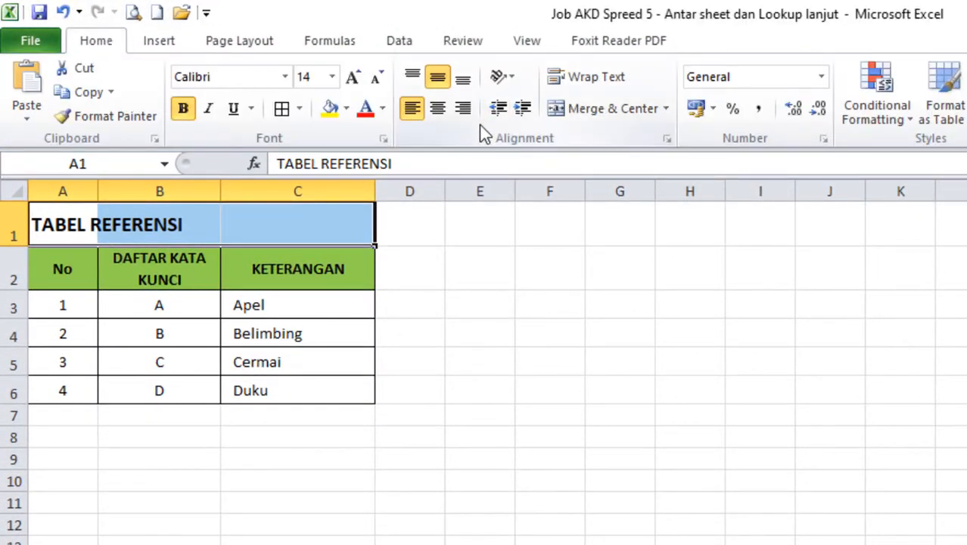
pyautogui.click(561, 108)
pyautogui.click(366, 503)
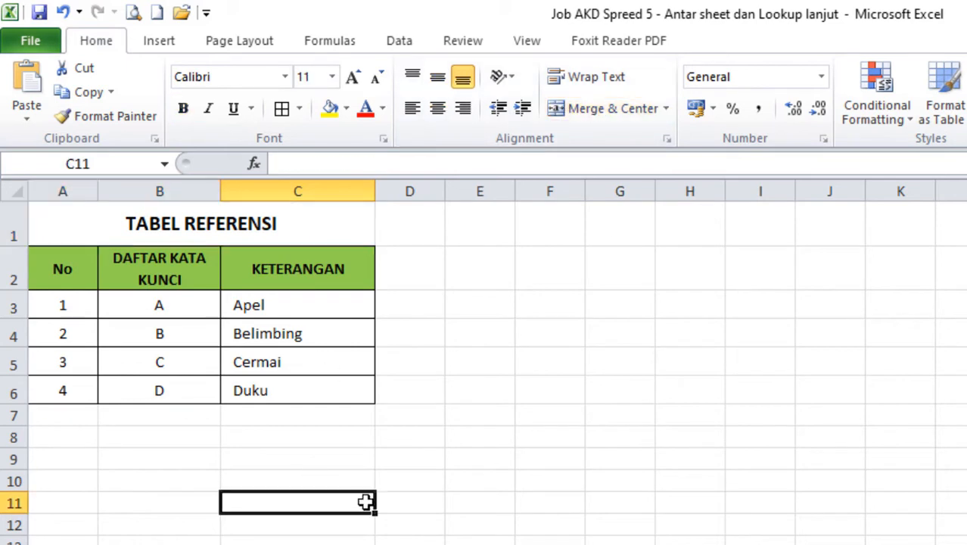
pyautogui.click(284, 443)
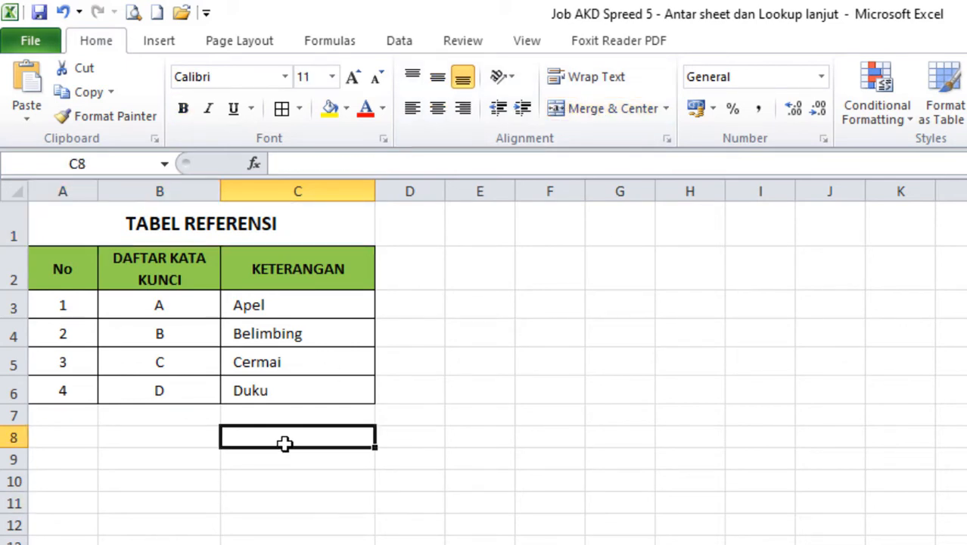
pyautogui.click(257, 467)
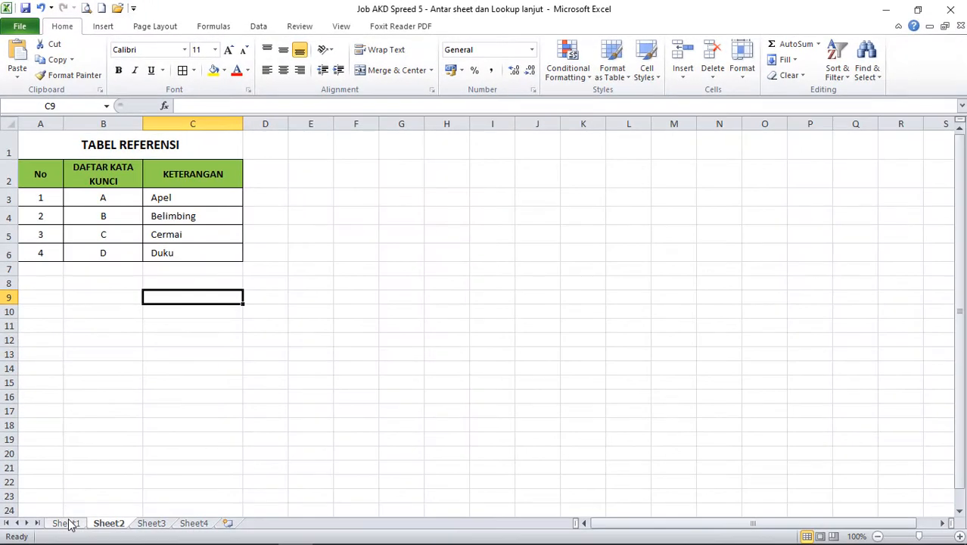
# On Sheet1, draw a thick black ink arrow pointing up at cell A3 and handwrite "A3" beneath it.
pyautogui.click(66, 523)
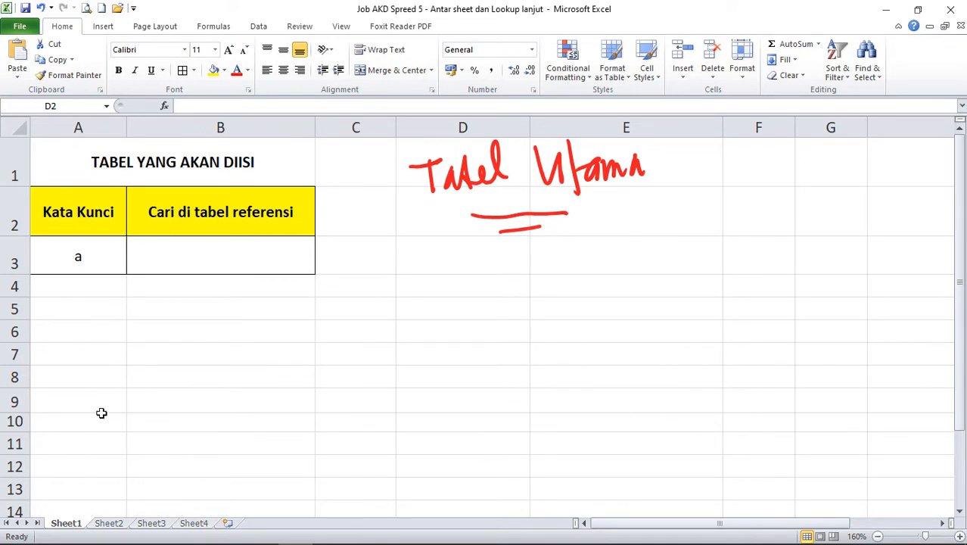
pyautogui.click(84, 258)
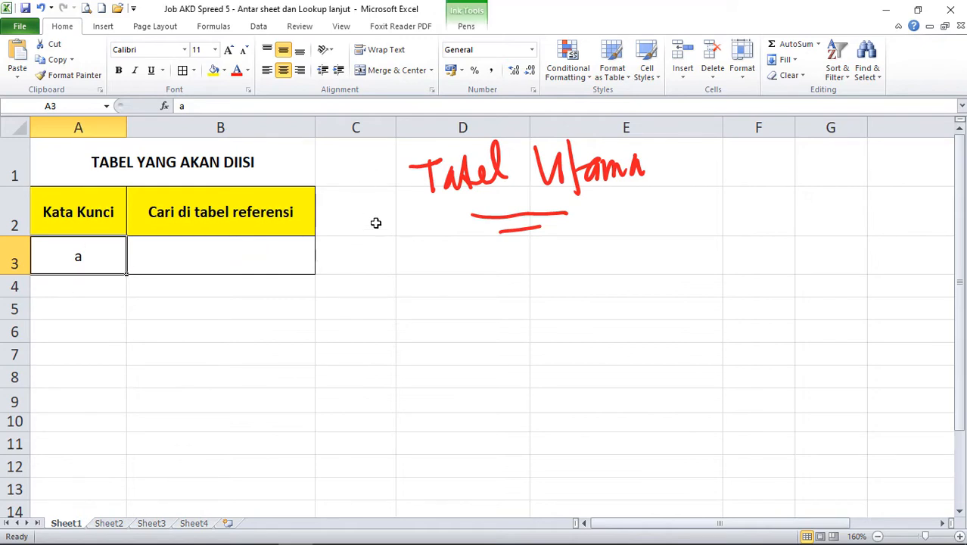
pyautogui.click(466, 26)
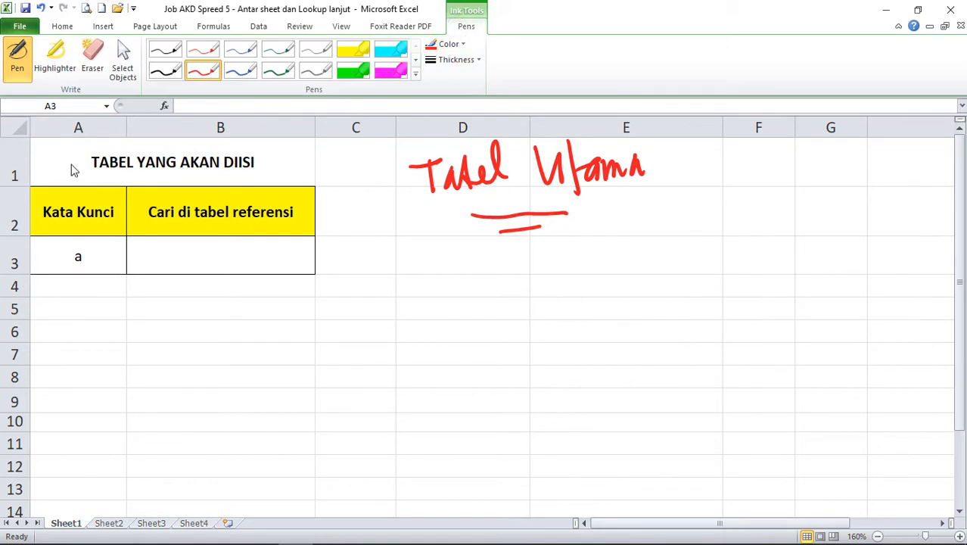
pyautogui.click(165, 70)
pyautogui.moveTo(77, 286)
pyautogui.mouseDown()
pyautogui.moveTo(75, 320)
pyautogui.moveTo(86, 297)
pyautogui.mouseUp()
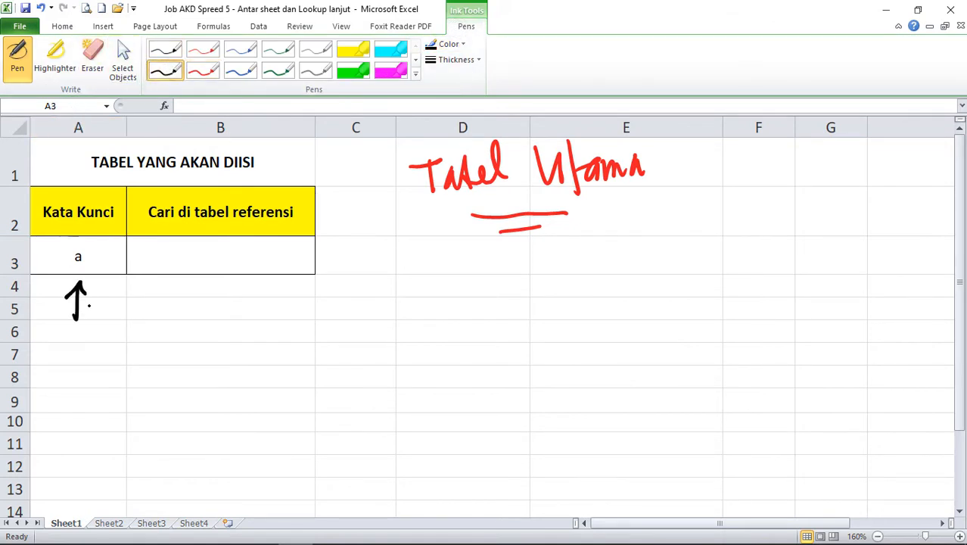
pyautogui.moveTo(52, 367)
pyautogui.mouseDown()
pyautogui.moveTo(59, 331)
pyautogui.moveTo(72, 365)
pyautogui.moveTo(90, 356)
pyautogui.moveTo(78, 366)
pyautogui.mouseUp()
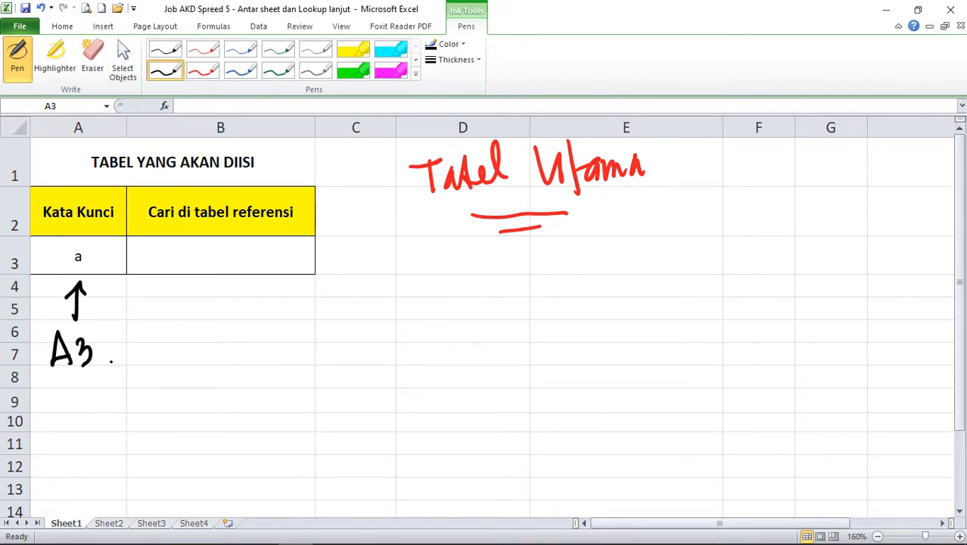
# Handwrite "A3:C6" followed by an arrow in thick black ink beside the reference table on Sheet2.
pyautogui.click(109, 523)
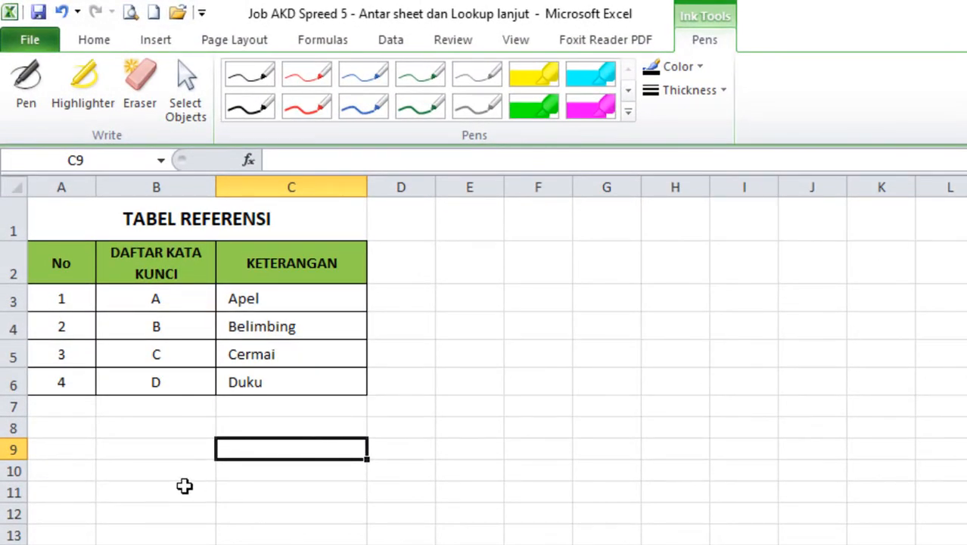
pyautogui.scroll(-13, 560, 473)
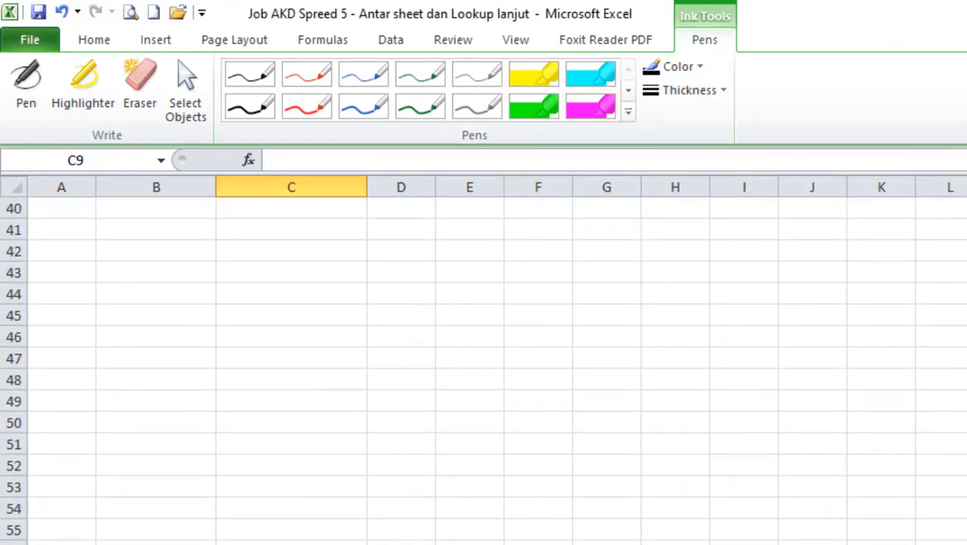
pyautogui.scroll(13, 484, 369)
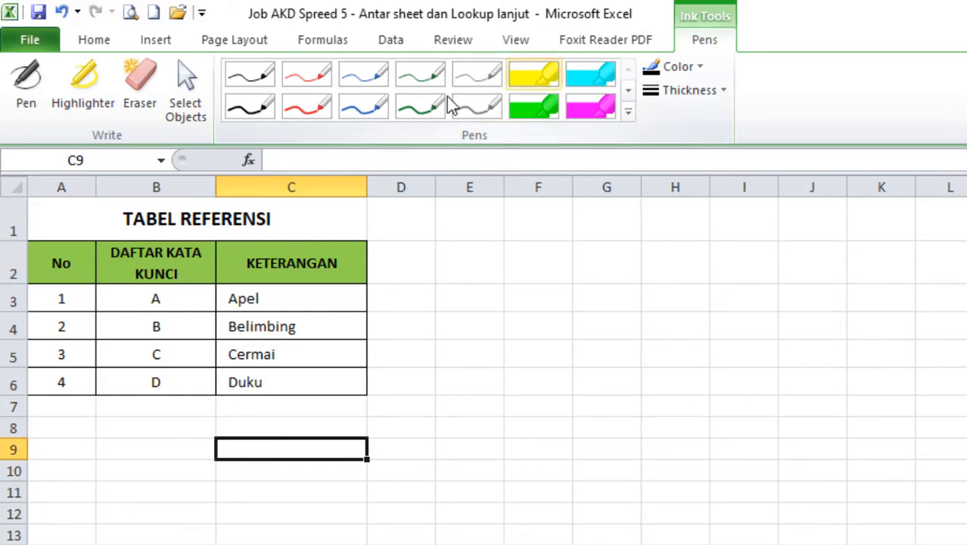
pyautogui.click(252, 112)
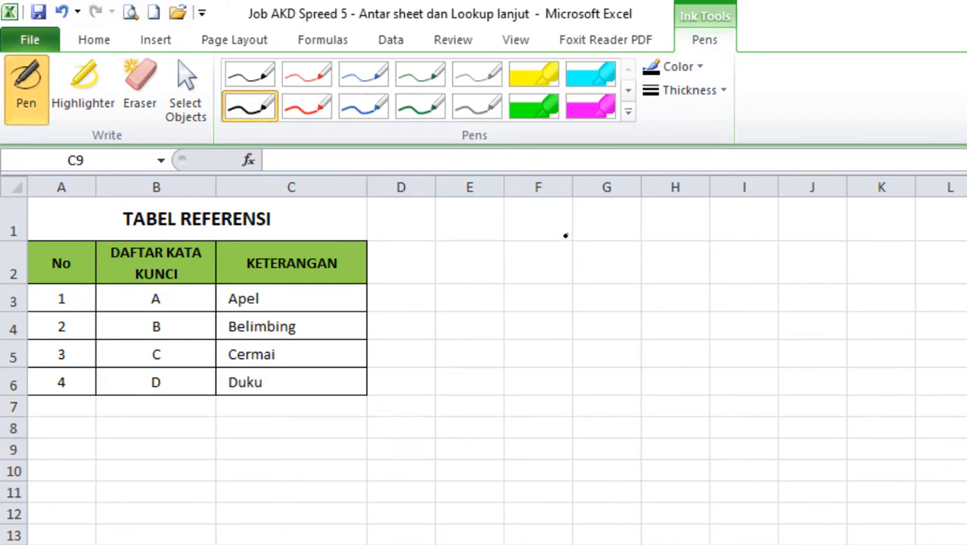
pyautogui.moveTo(565, 234); pyautogui.dragTo(589, 284)
pyautogui.moveTo(548, 259)
pyautogui.mouseDown()
pyautogui.moveTo(585, 254)
pyautogui.moveTo(590, 280)
pyautogui.mouseUp()
pyautogui.click(633, 275)
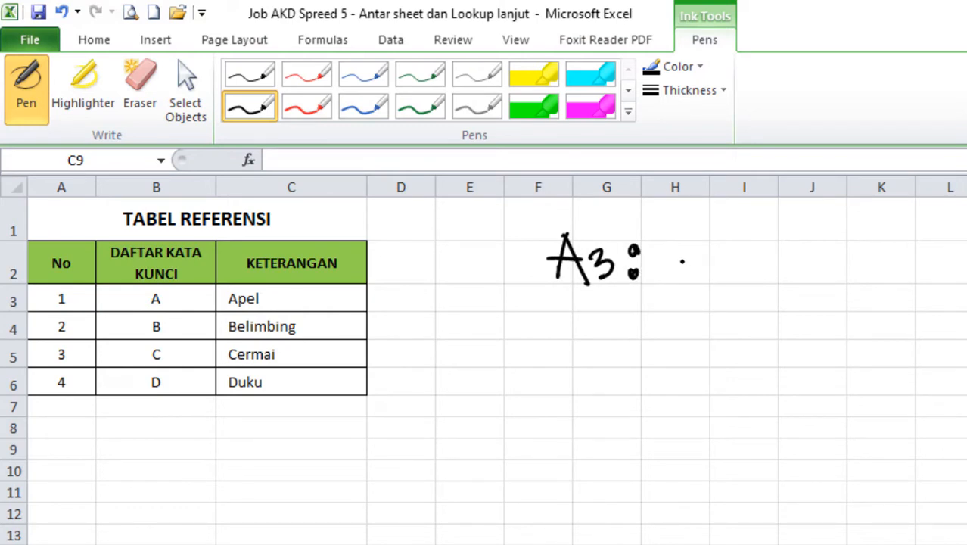
pyautogui.moveTo(686, 245)
pyautogui.mouseDown()
pyautogui.moveTo(669, 252)
pyautogui.moveTo(712, 285)
pyautogui.mouseUp()
pyautogui.moveTo(763, 249); pyautogui.dragTo(787, 249)
pyautogui.moveTo(770, 264); pyautogui.dragTo(785, 267)
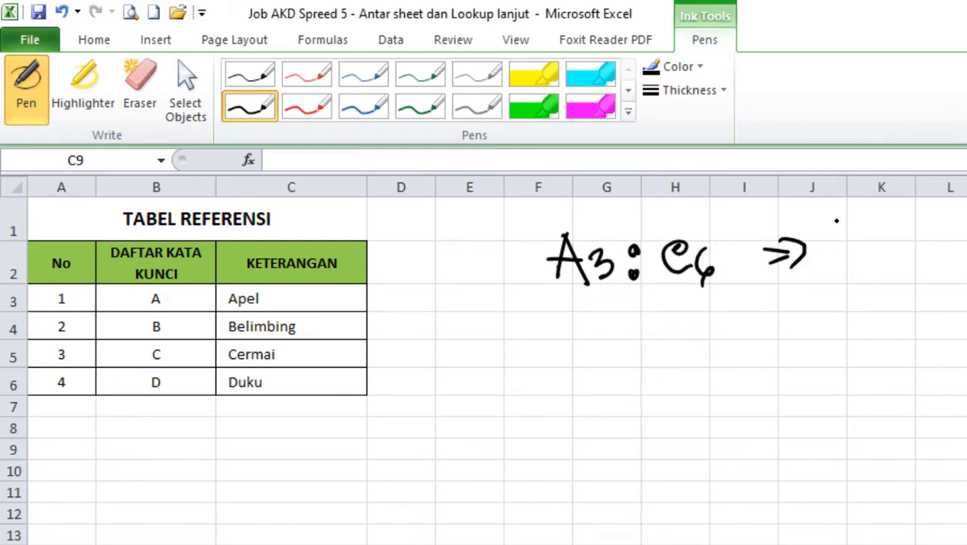
# Handwrite "table Array" after the ink arrow and end it with a closing parenthesis.
pyautogui.moveTo(837, 218); pyautogui.dragTo(851, 261)
pyautogui.moveTo(865, 244); pyautogui.dragTo(870, 258)
pyautogui.moveTo(879, 223)
pyautogui.mouseDown()
pyautogui.moveTo(880, 256)
pyautogui.moveTo(913, 258)
pyautogui.mouseUp()
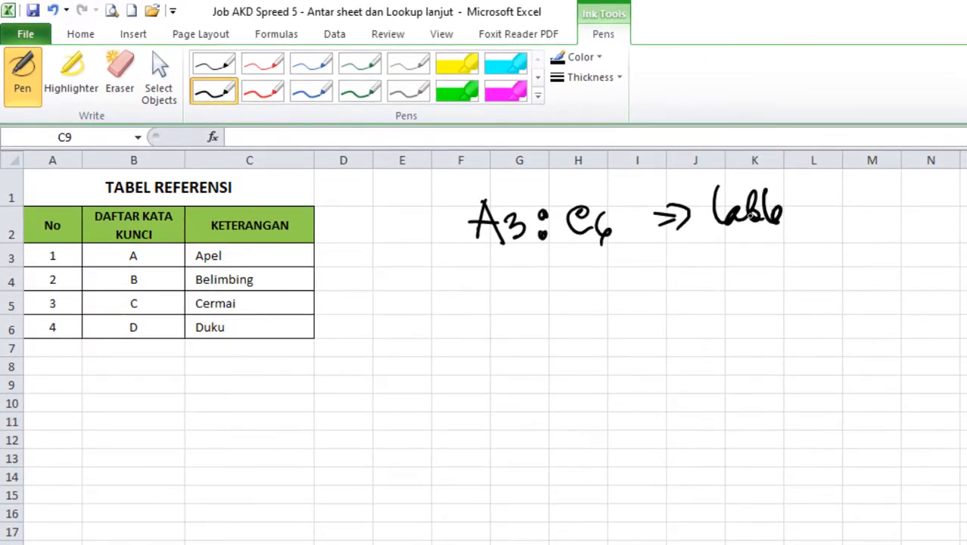
pyautogui.moveTo(709, 215); pyautogui.dragTo(730, 213)
pyautogui.moveTo(813, 226)
pyautogui.mouseDown()
pyautogui.moveTo(869, 203)
pyautogui.moveTo(880, 242)
pyautogui.mouseUp()
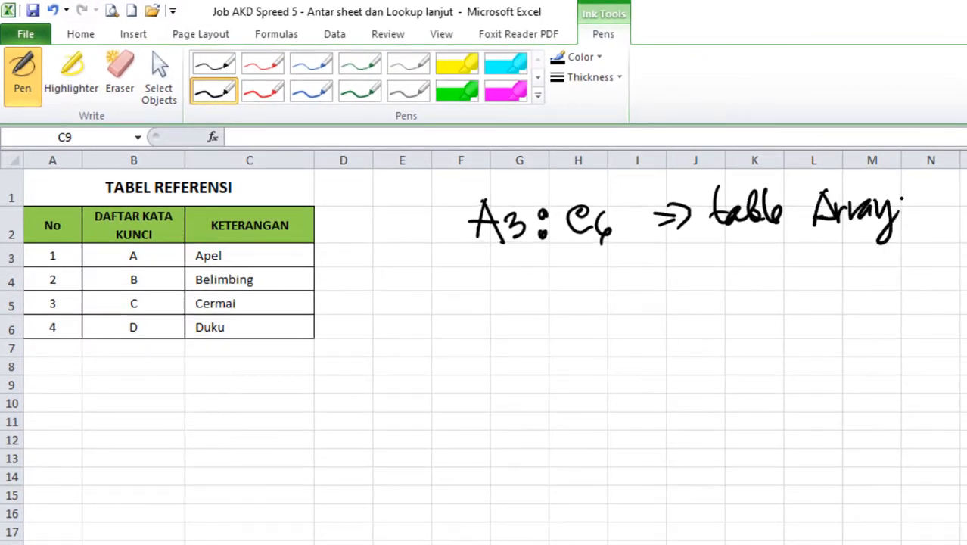
pyautogui.moveTo(913, 182); pyautogui.dragTo(899, 240)
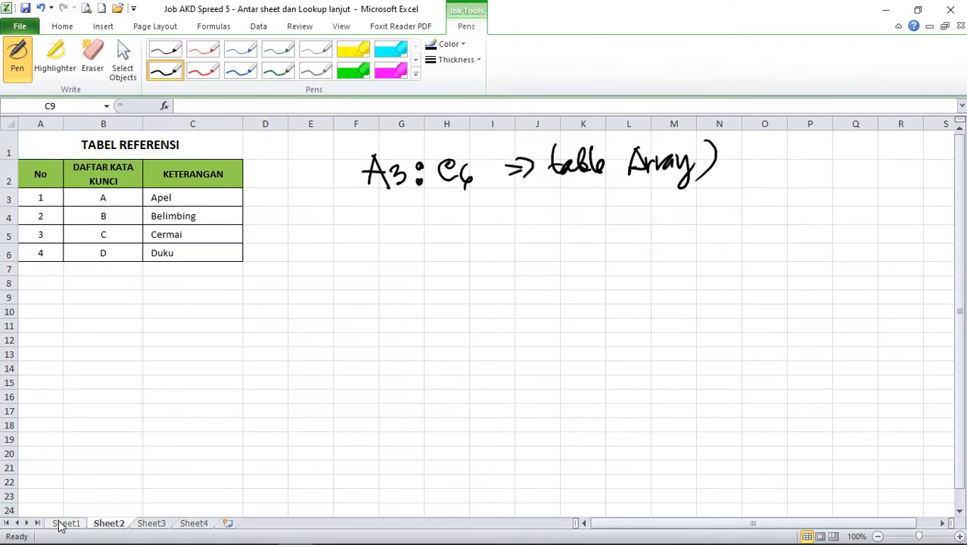
# In Sheet1 cell B3, start a VLOOKUP formula with the absolute reference $A$3 as its lookup value.
pyautogui.click(78, 544)
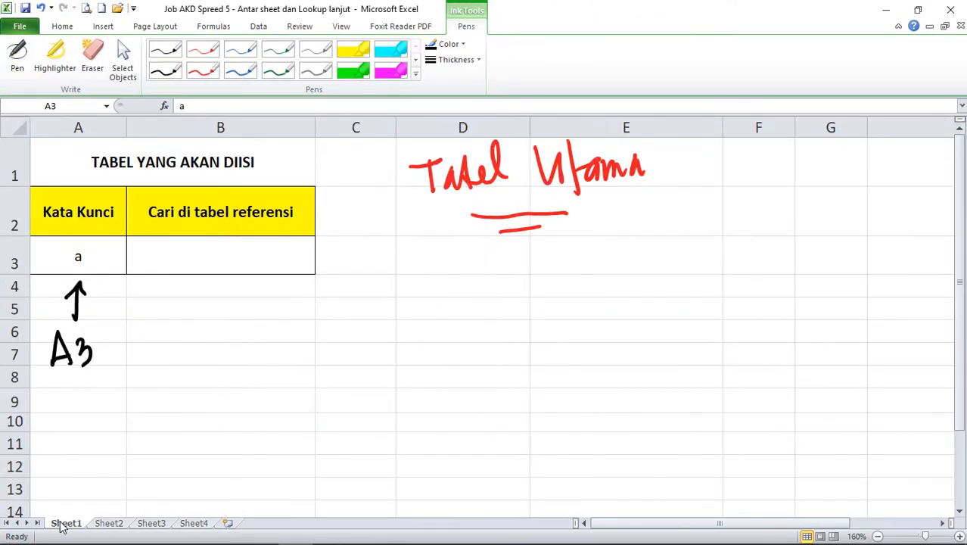
pyautogui.click(201, 258)
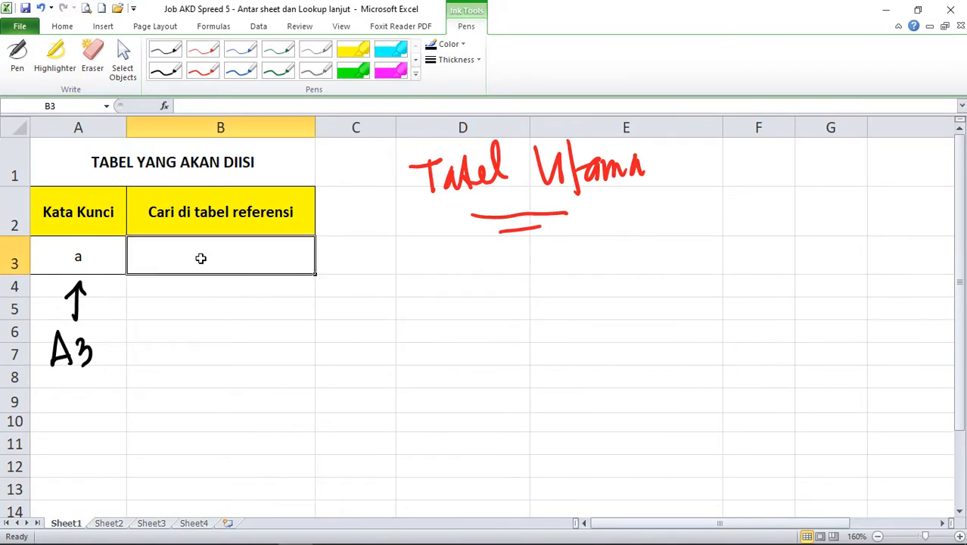
pyautogui.write('=v')
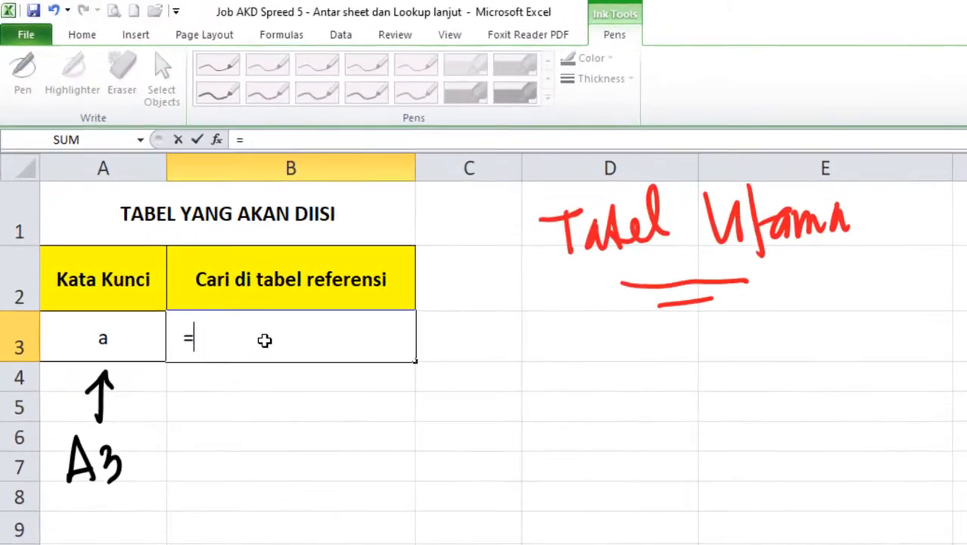
pyautogui.write('lo')
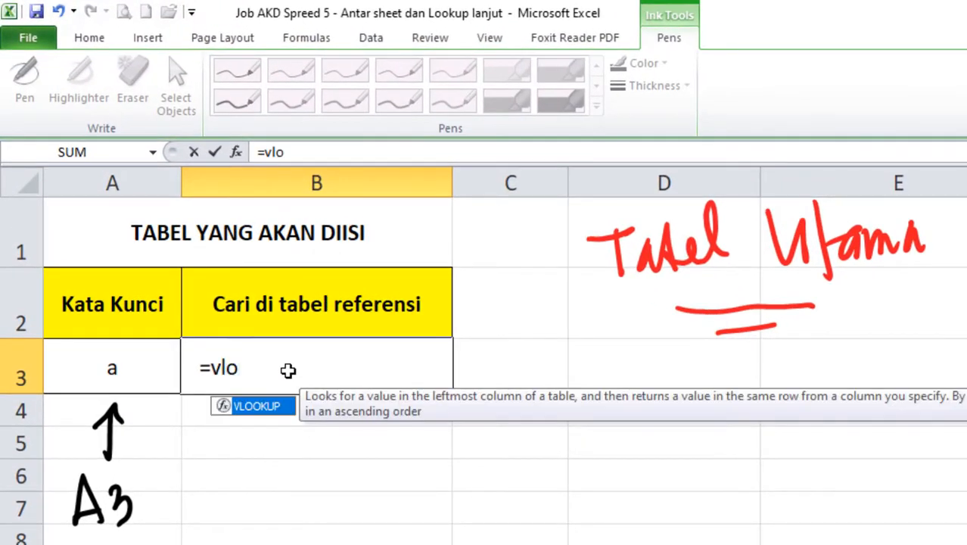
pyautogui.press('Tab')
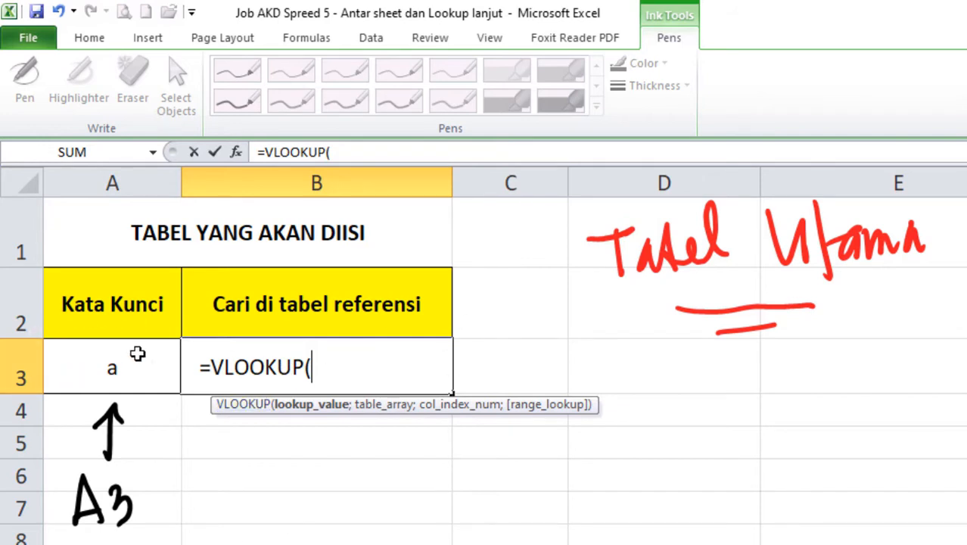
pyautogui.click(112, 369)
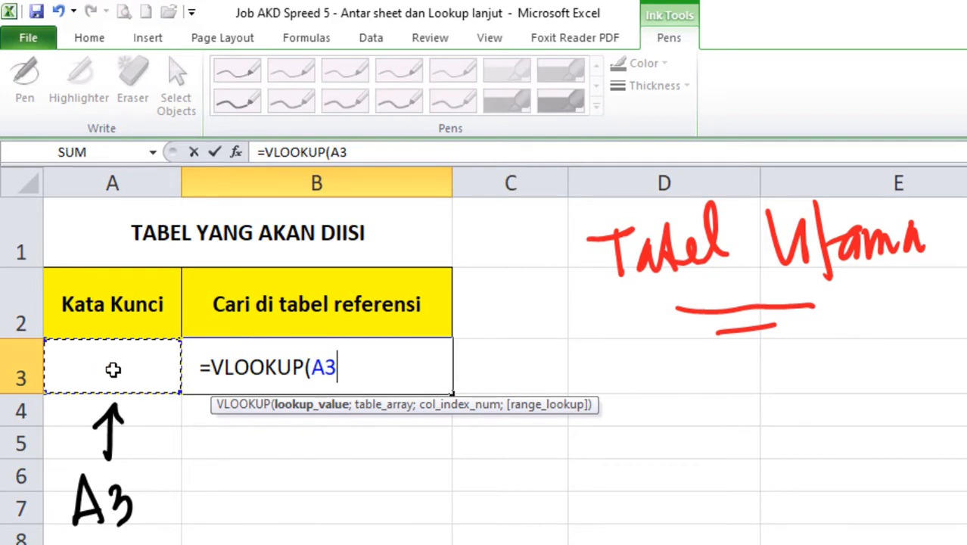
pyautogui.press('F4')
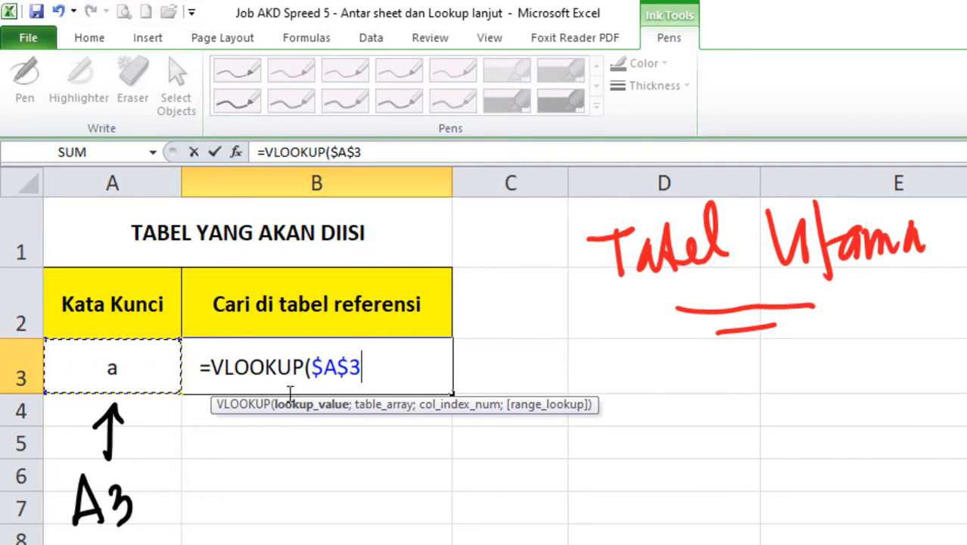
pyautogui.write(';')
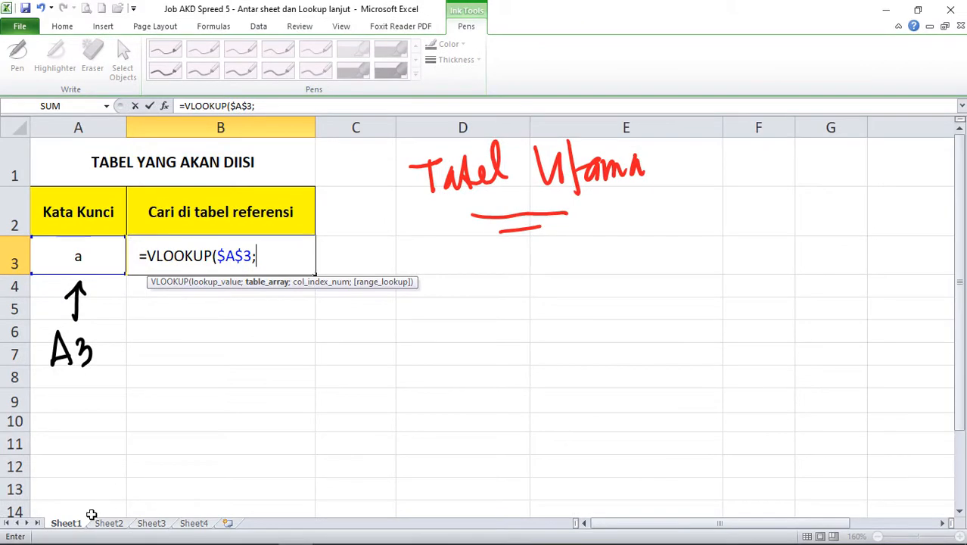
# Set the VLOOKUP table array to the absolute range Sheet2!$B$3:$C$6 and add the separator for the next argument.
pyautogui.click(108, 523)
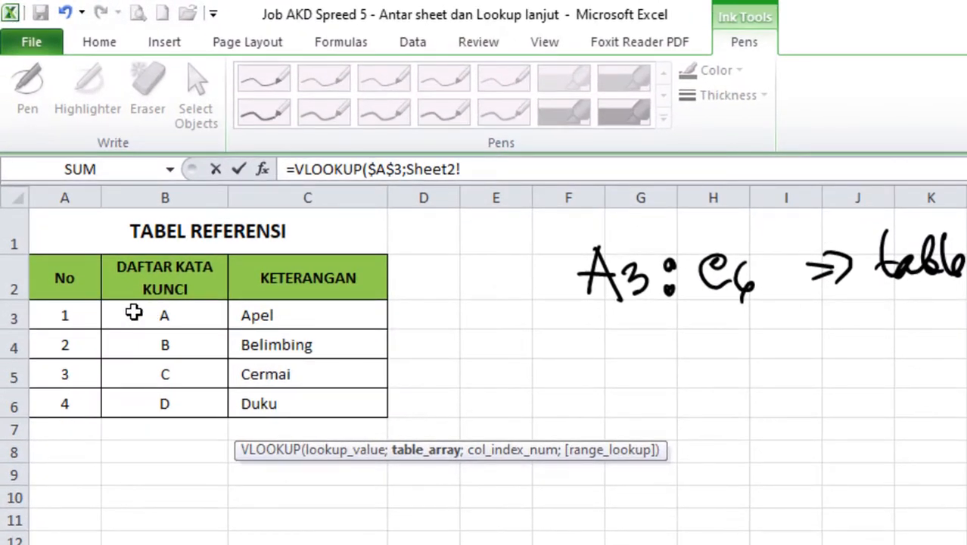
pyautogui.moveTo(133, 313); pyautogui.dragTo(325, 405)
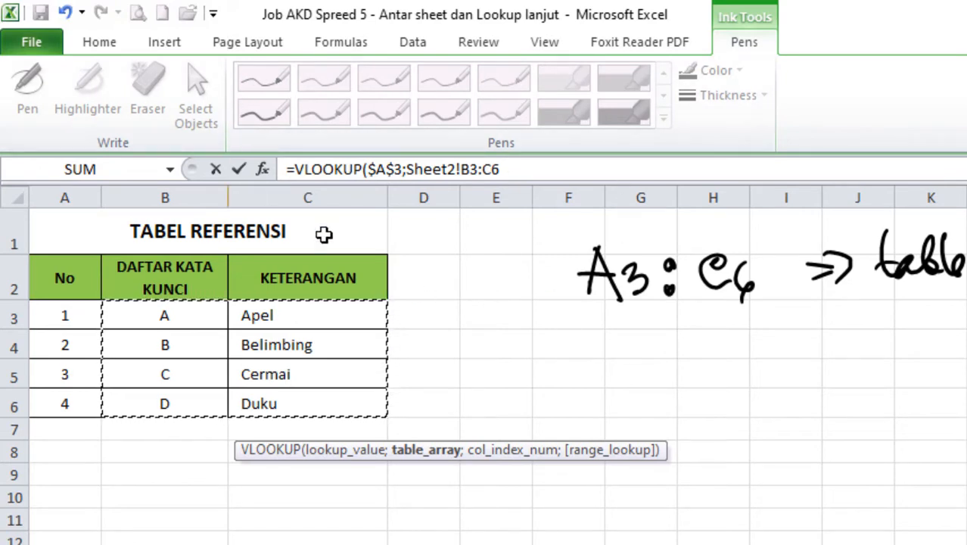
pyautogui.click(520, 166)
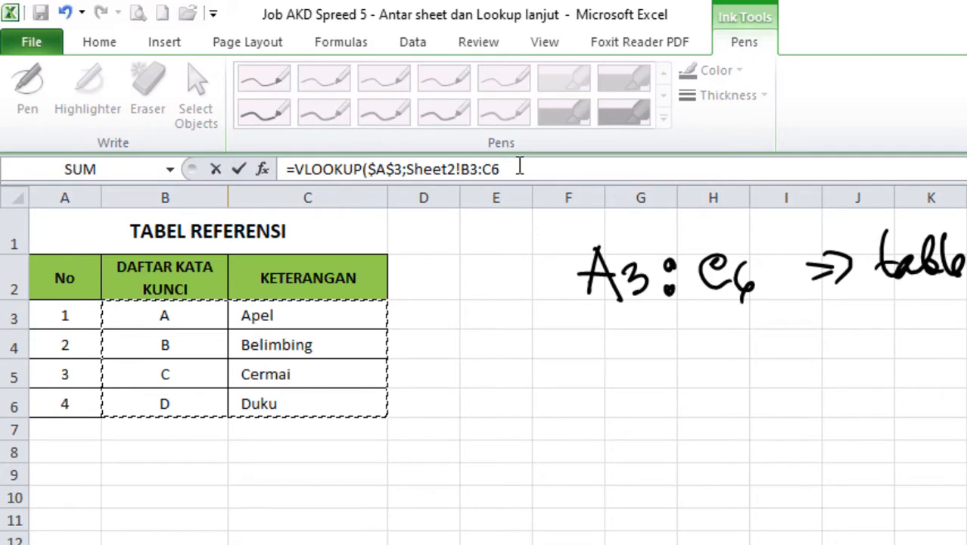
pyautogui.moveTo(520, 166); pyautogui.dragTo(461, 168)
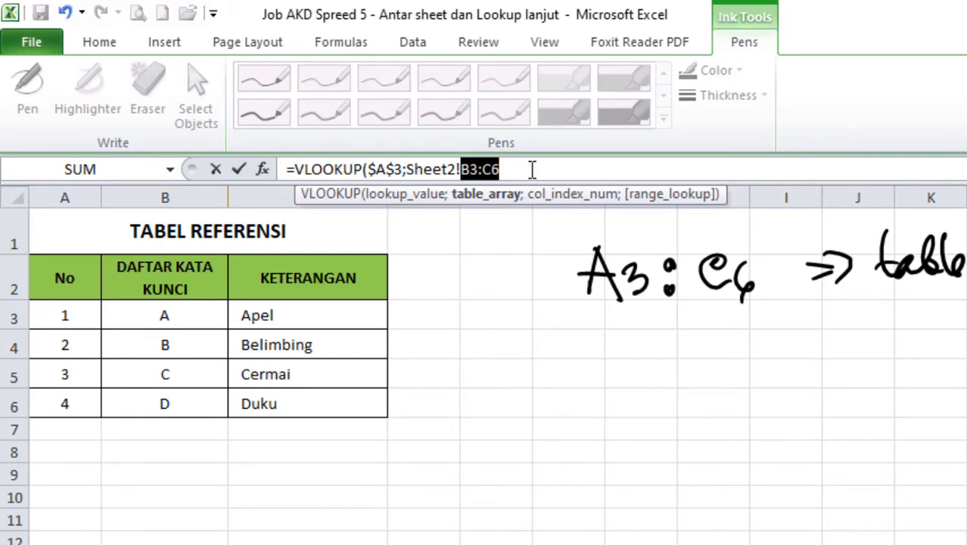
pyautogui.press('F4')
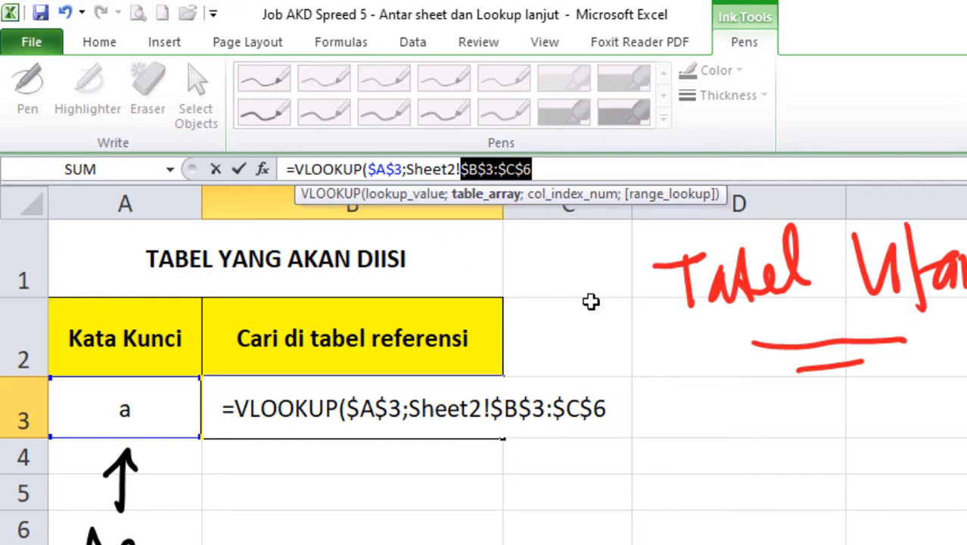
pyautogui.click(555, 167)
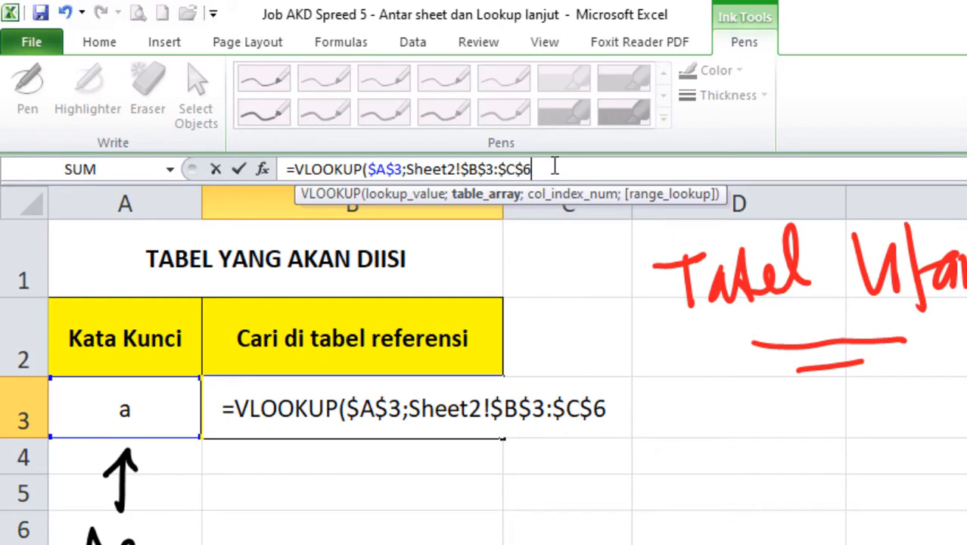
pyautogui.write(';')
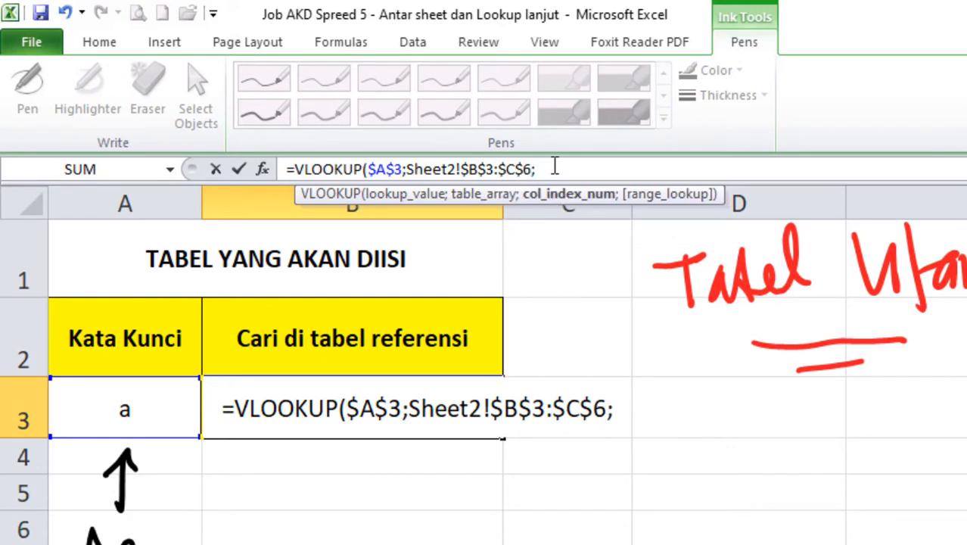
# Complete the VLOOKUP formula in B3 with column index 2 and the exact match option FALSE, and close the parenthesis.
pyautogui.click(621, 409)
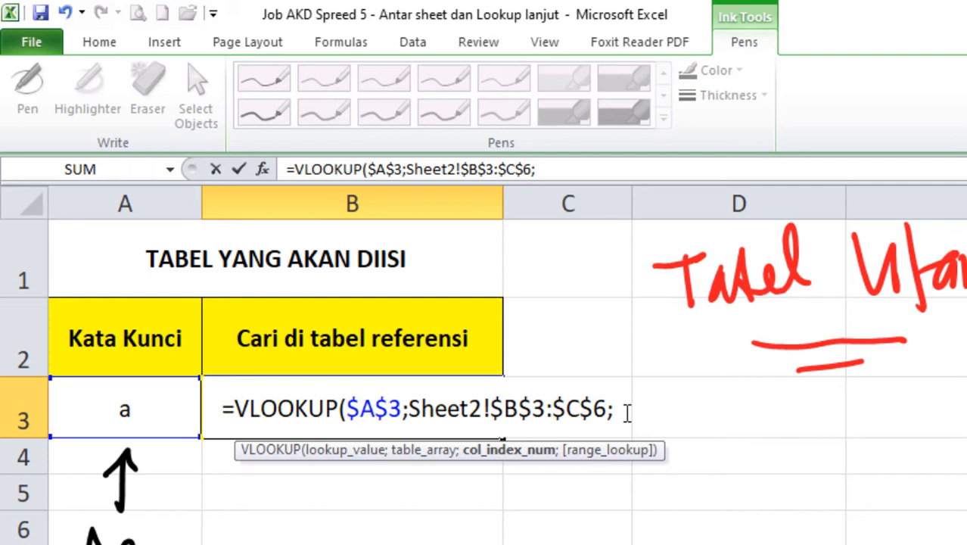
pyautogui.write('2;')
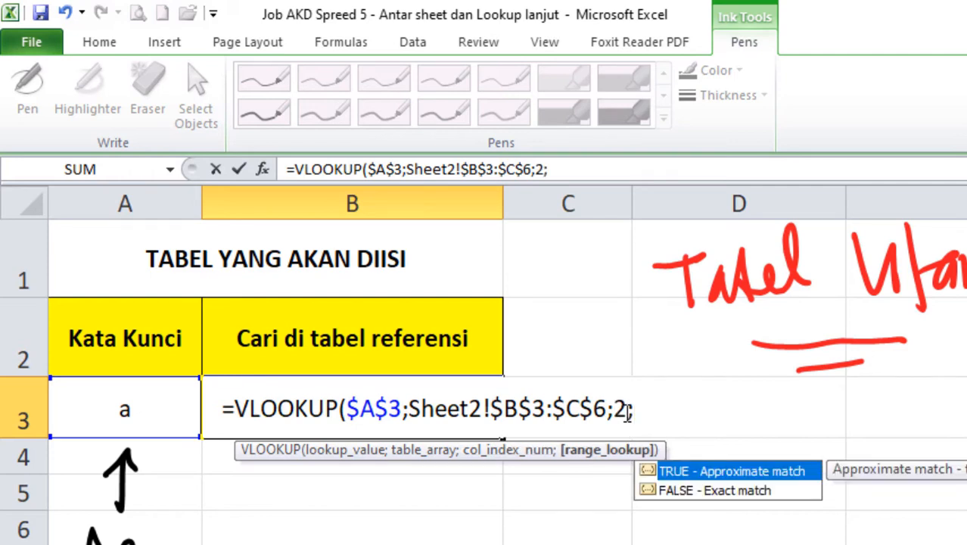
pyautogui.click(674, 497)
pyautogui.doubleClick(674, 496)
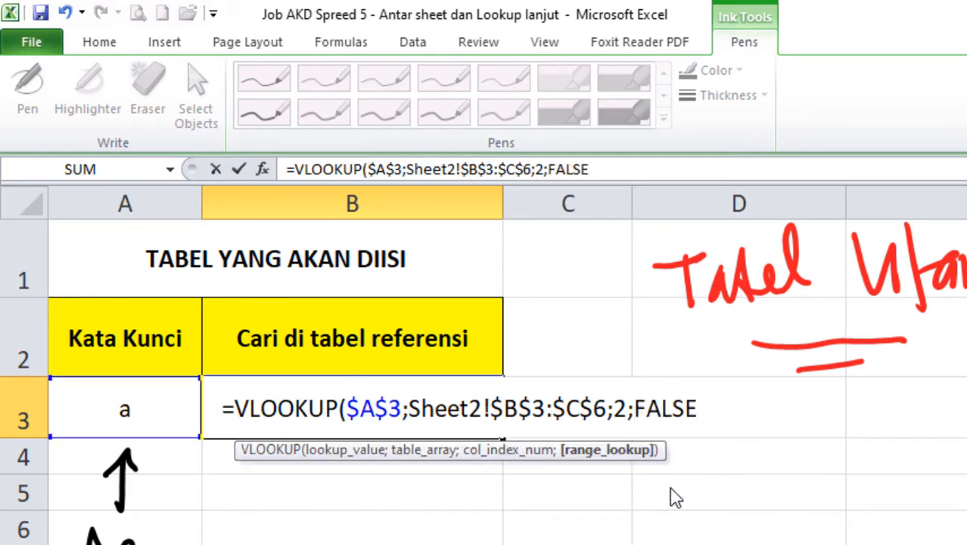
pyautogui.write(')')
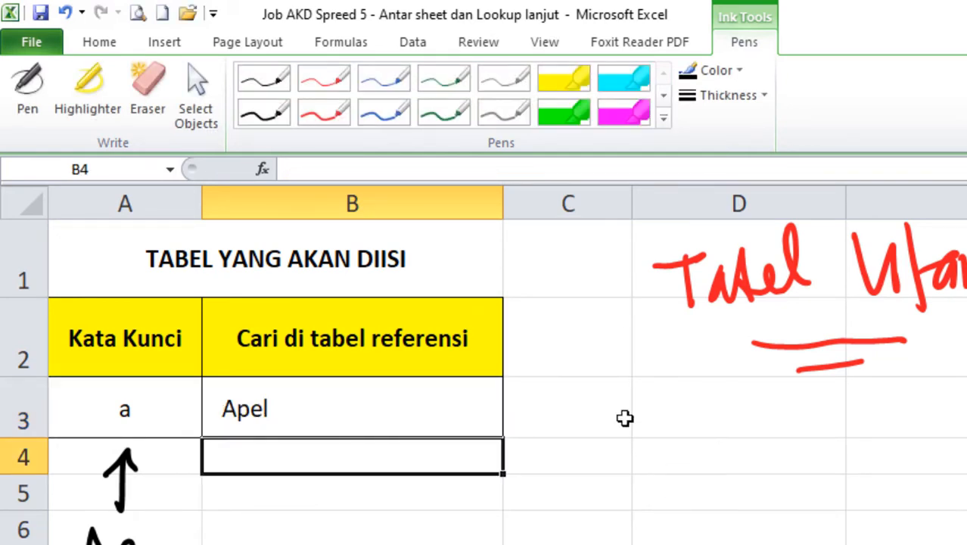
# Test the lookup by entering the keywords b, c and d one after another in cell A3.
pyautogui.click(294, 426)
pyautogui.click(130, 407)
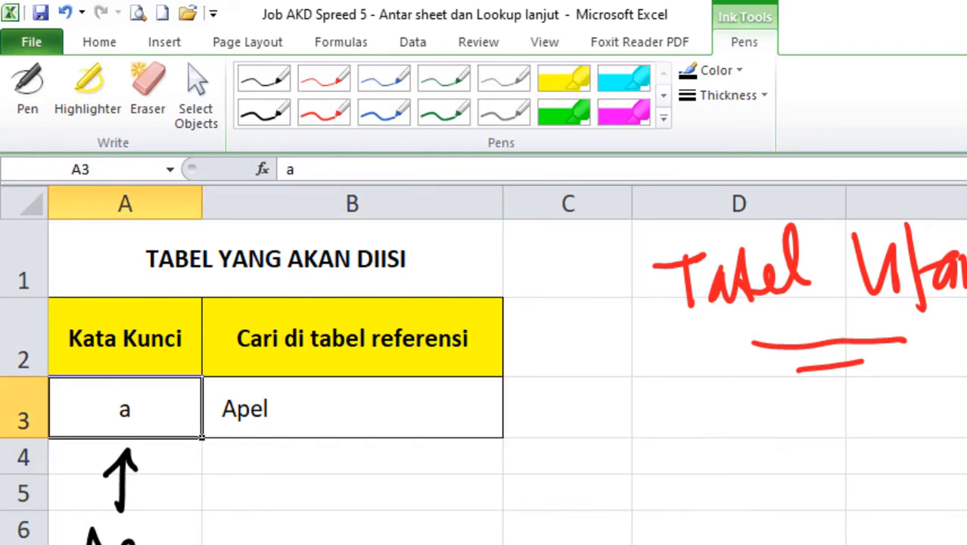
pyautogui.write('b')
pyautogui.press('Return')
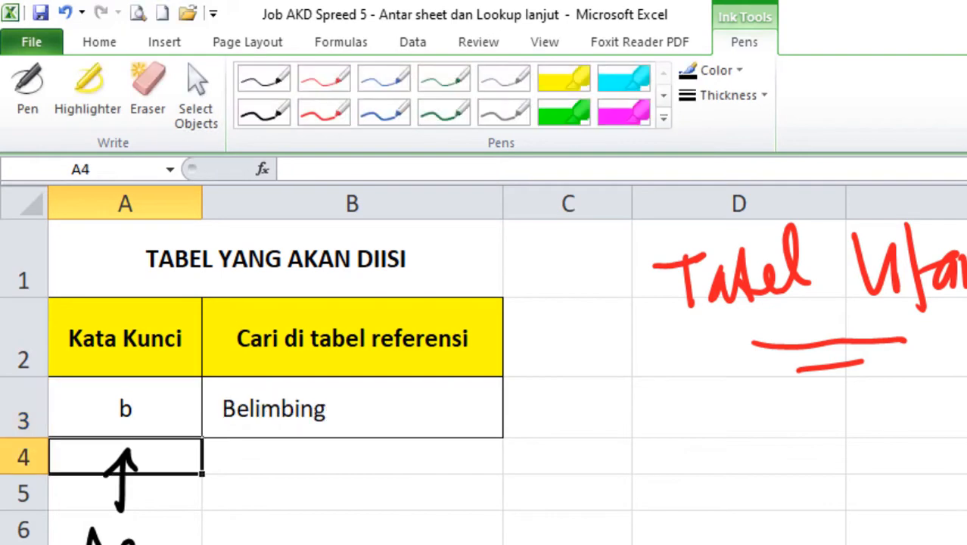
pyautogui.click(130, 407)
pyautogui.write('c')
pyautogui.press('Return')
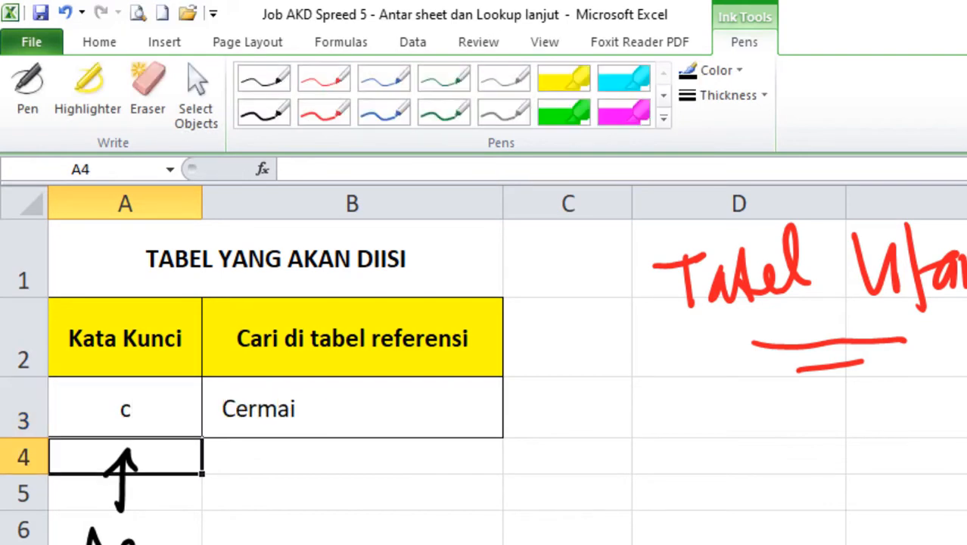
pyautogui.click(130, 407)
pyautogui.write('d')
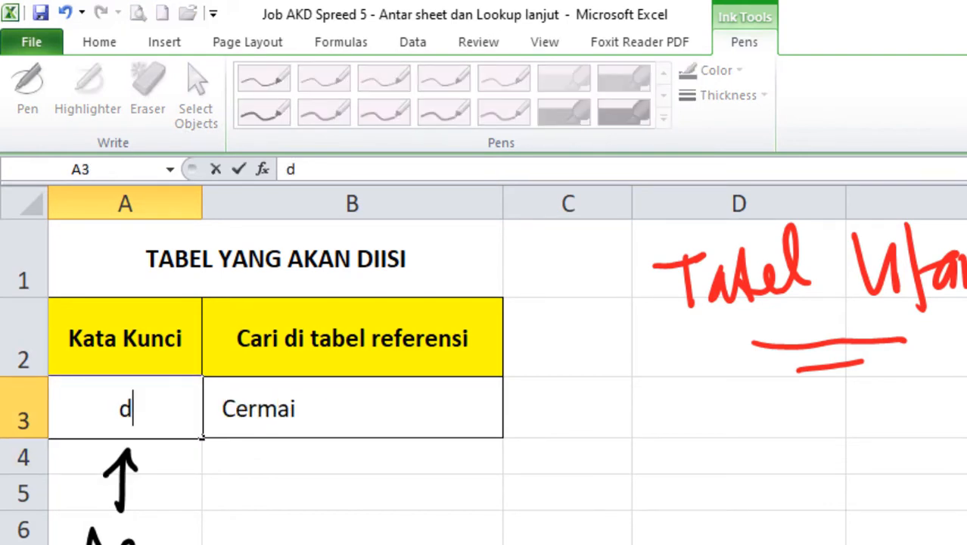
pyautogui.press('Return')
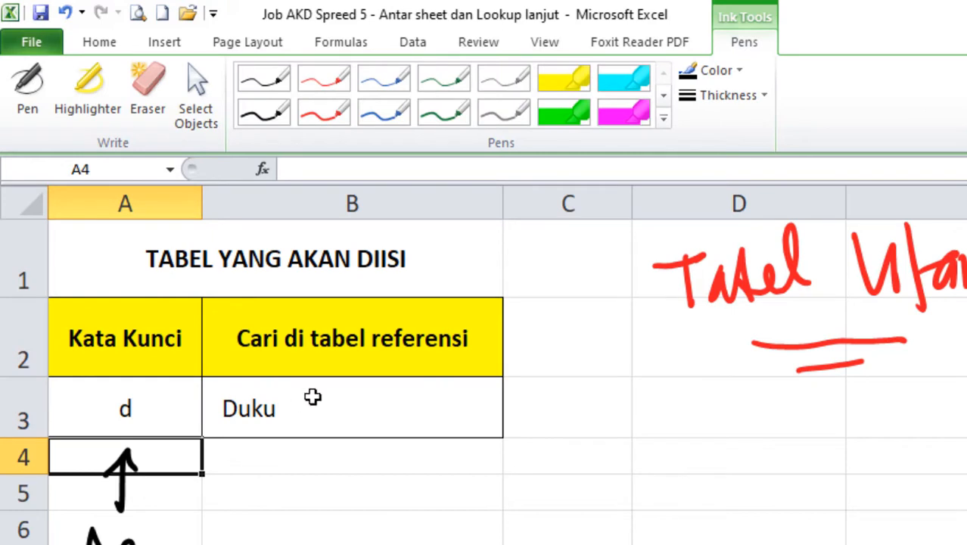
# Examine the VLOOKUP formula in B3, highlighting the Sheet2! part of its table array, and leave it unedited.
pyautogui.click(334, 403)
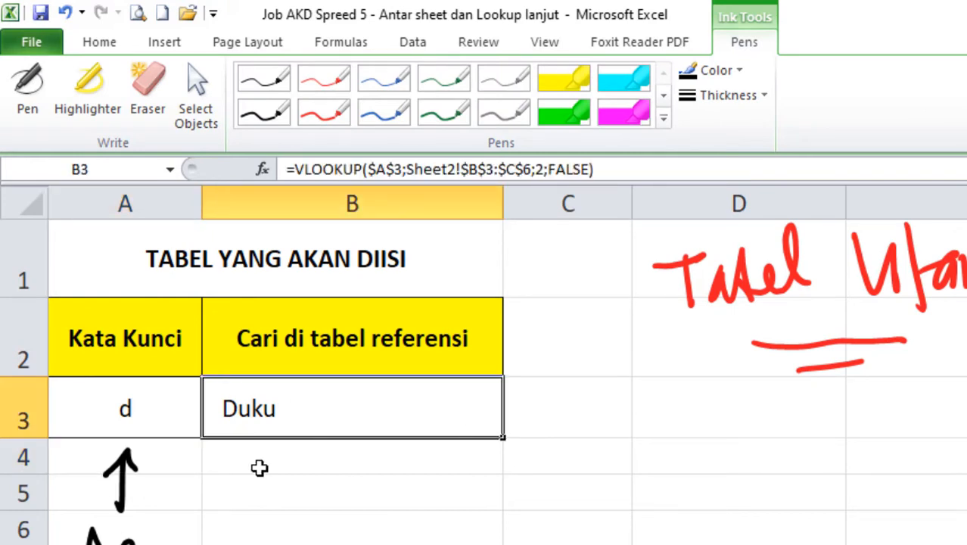
pyautogui.doubleClick(387, 403)
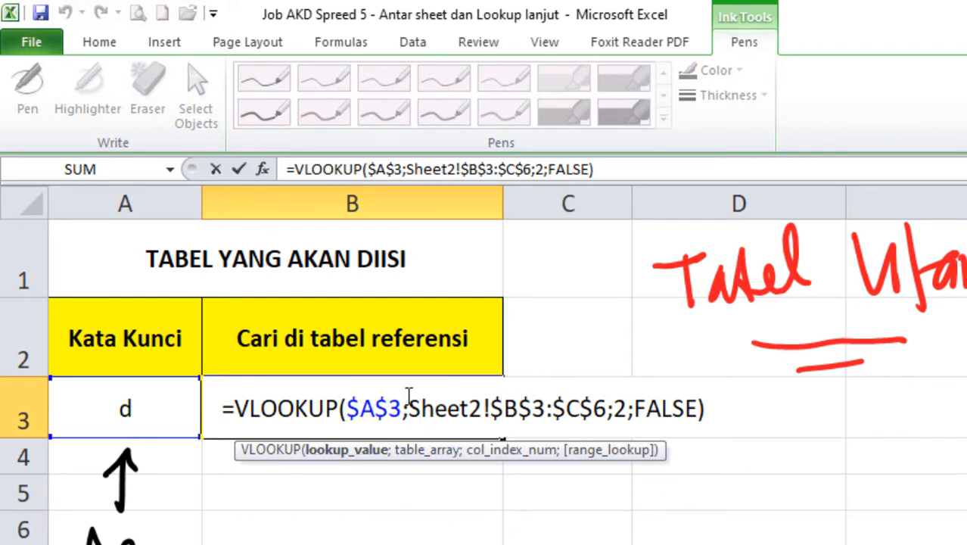
pyautogui.moveTo(409, 409); pyautogui.dragTo(493, 410)
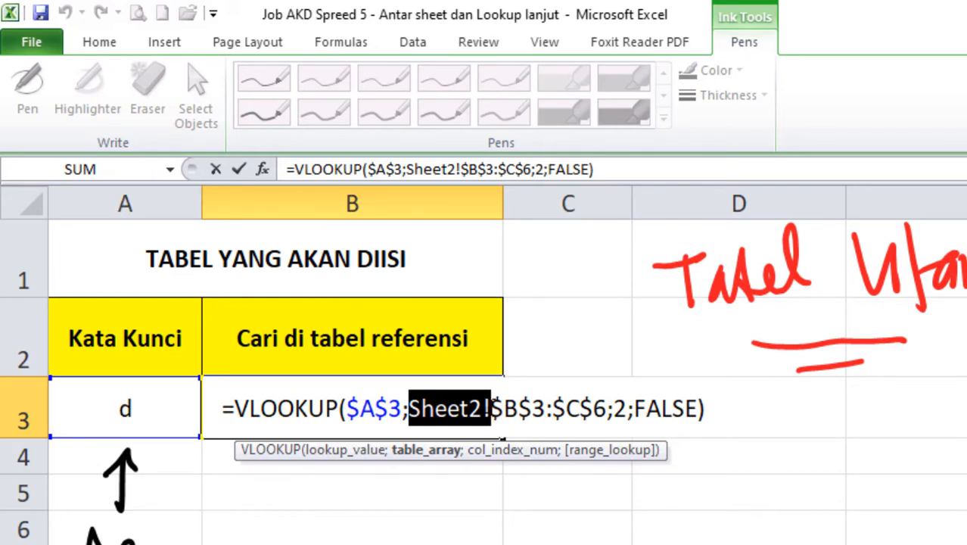
pyautogui.click(492, 409)
pyautogui.moveTo(492, 409); pyautogui.dragTo(411, 409)
pyautogui.press('Escape')
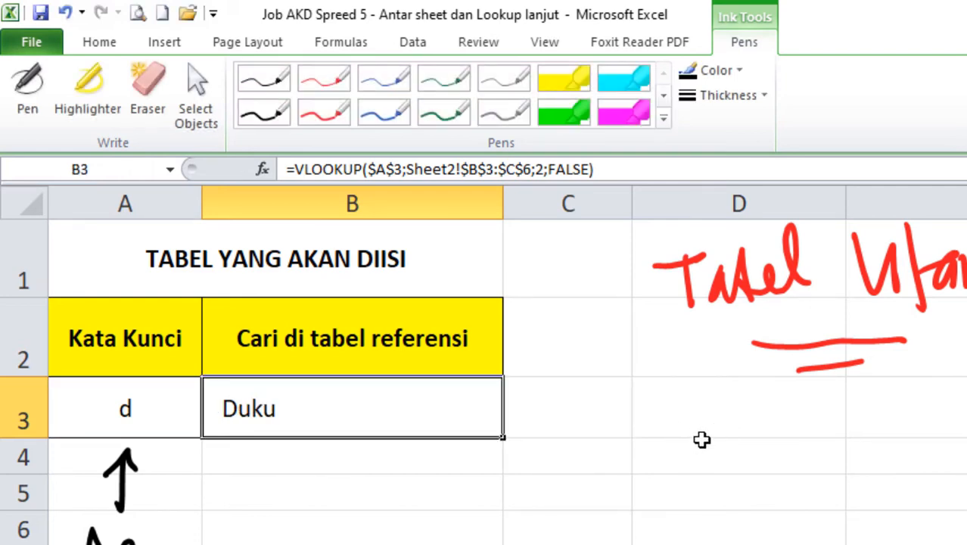
pyautogui.click(676, 459)
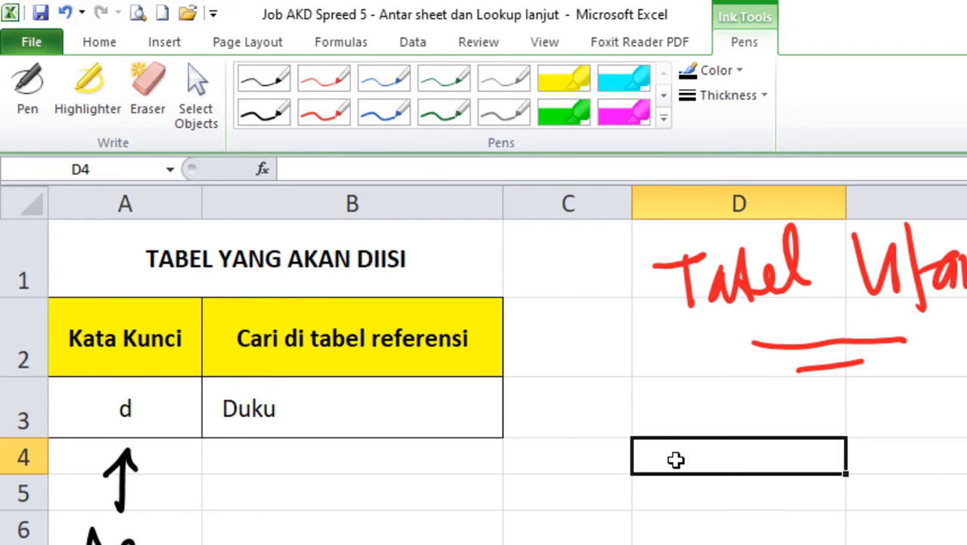
pyautogui.write('=')
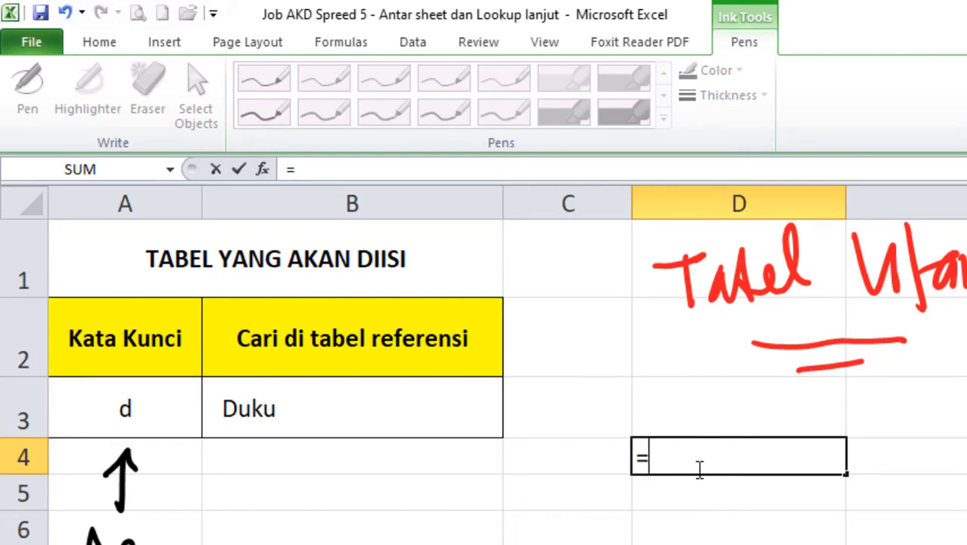
pyautogui.press('BackSpace')
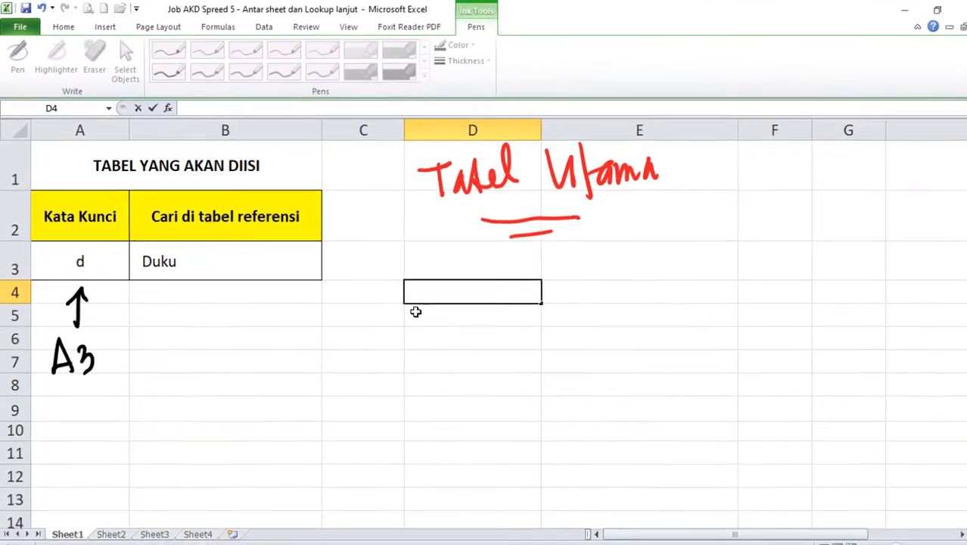
pyautogui.click(110, 524)
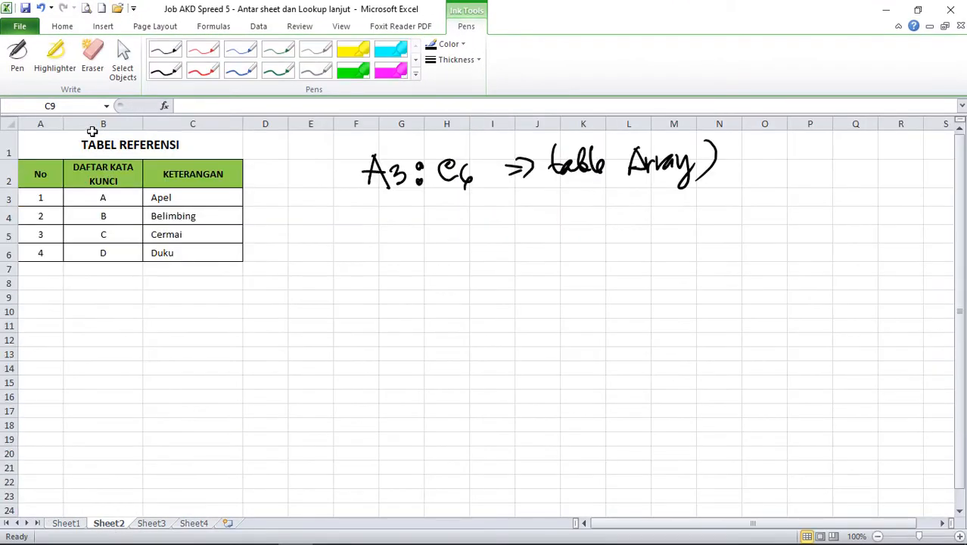
pyautogui.moveTo(39, 195); pyautogui.dragTo(41, 198)
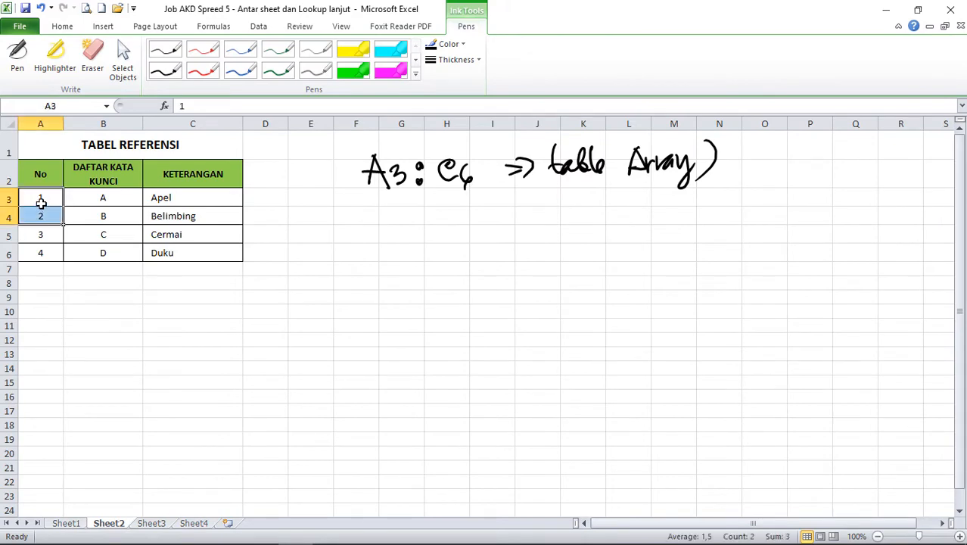
pyautogui.click(68, 524)
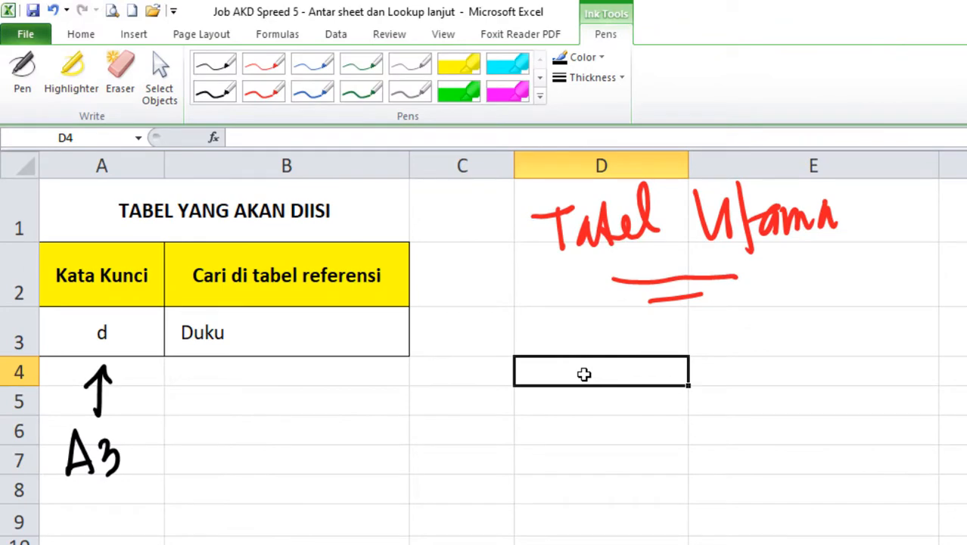
# Link Sheet1 cell D4 to cell A3 on Sheet2 with a relative reference and fill the formula down to D7.
pyautogui.write('=')
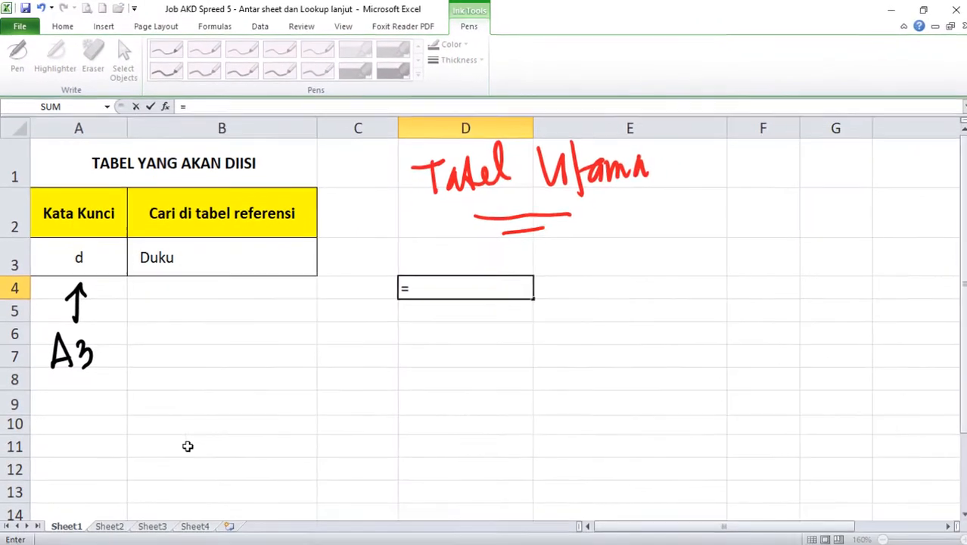
pyautogui.click(111, 523)
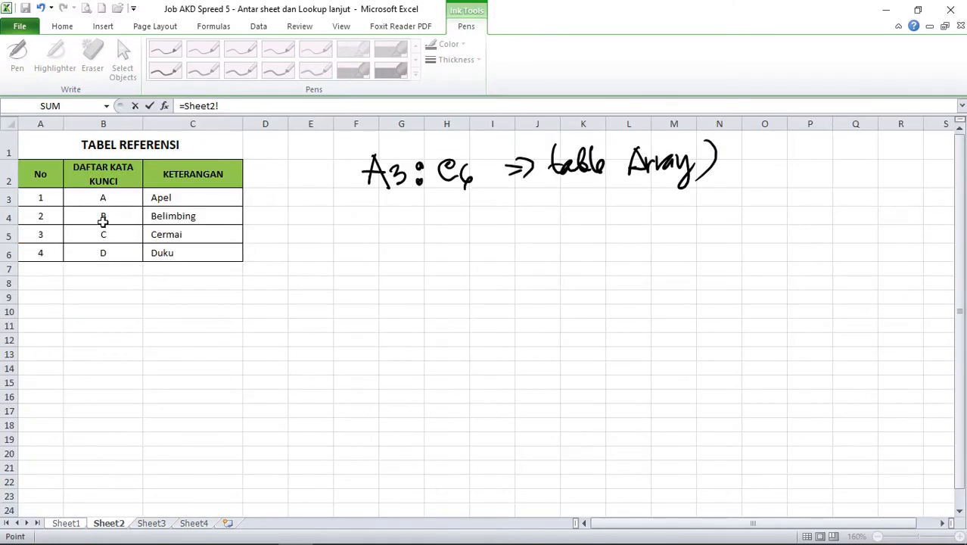
pyautogui.click(46, 198)
pyautogui.press('Return')
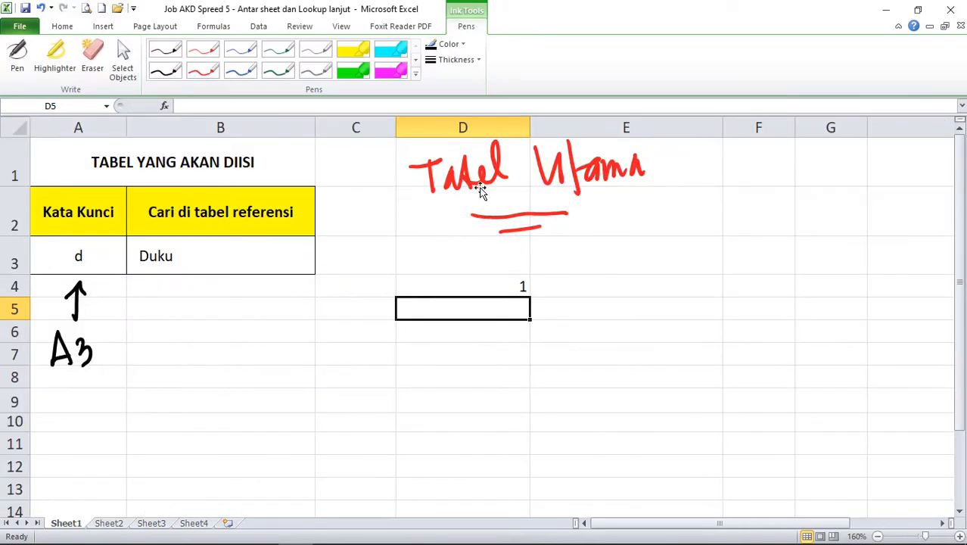
pyautogui.click(451, 286)
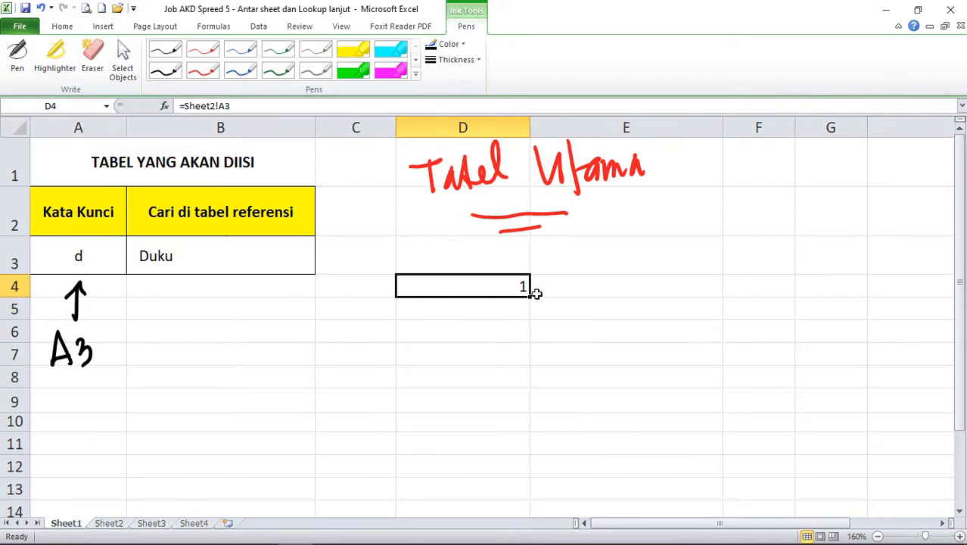
pyautogui.moveTo(529, 296); pyautogui.dragTo(534, 357)
# Make the reference in D4 absolute as =Sheet2!$A$3 and fill it down to D7 again.
pyautogui.click(448, 285)
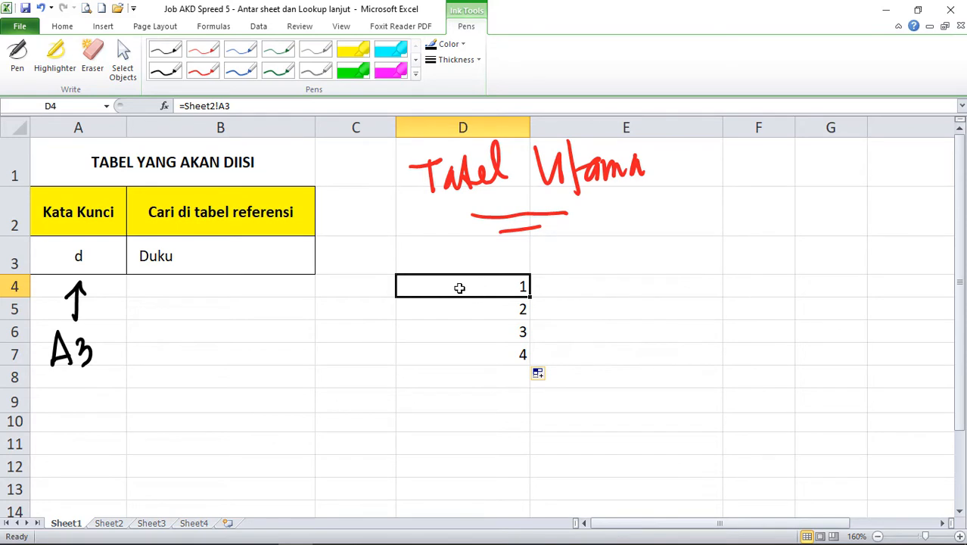
pyautogui.doubleClick(459, 289)
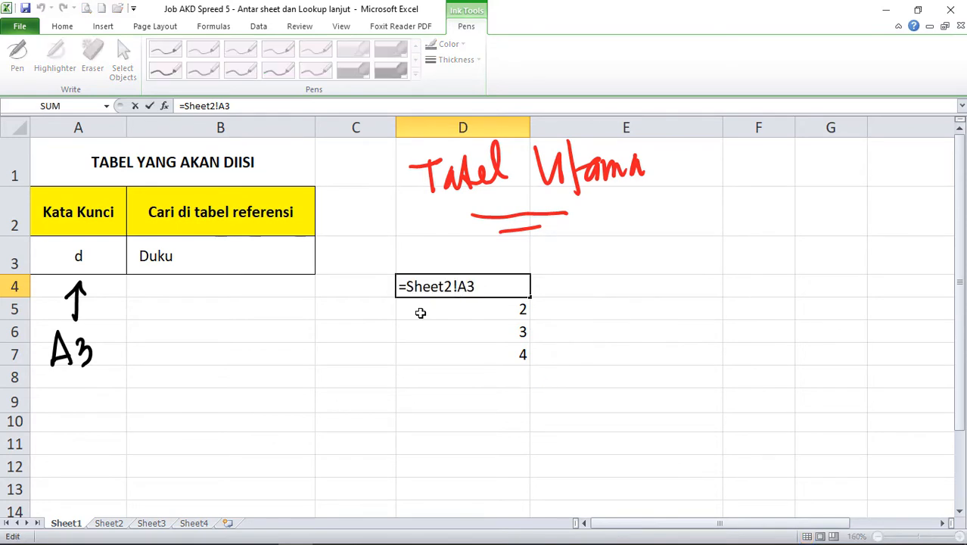
pyautogui.press('F4')
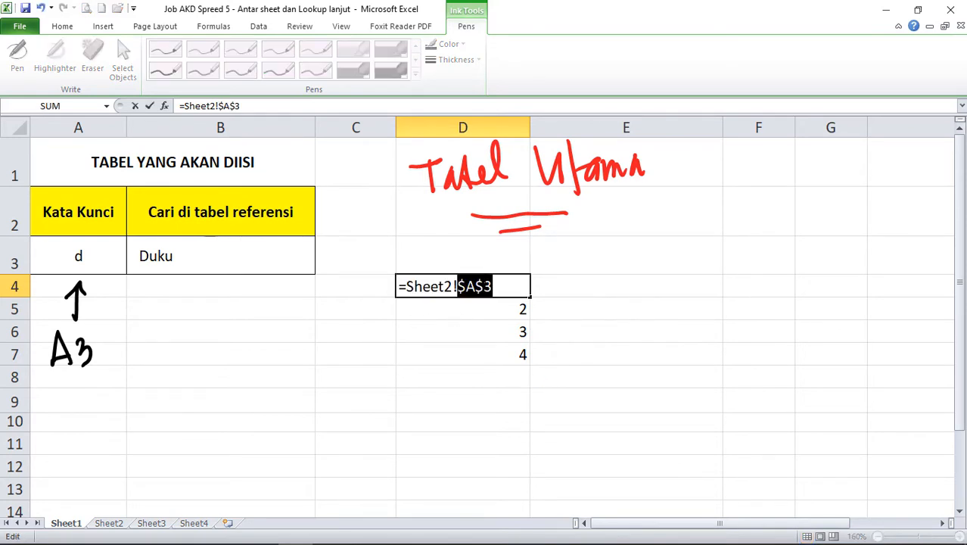
pyautogui.press('Return')
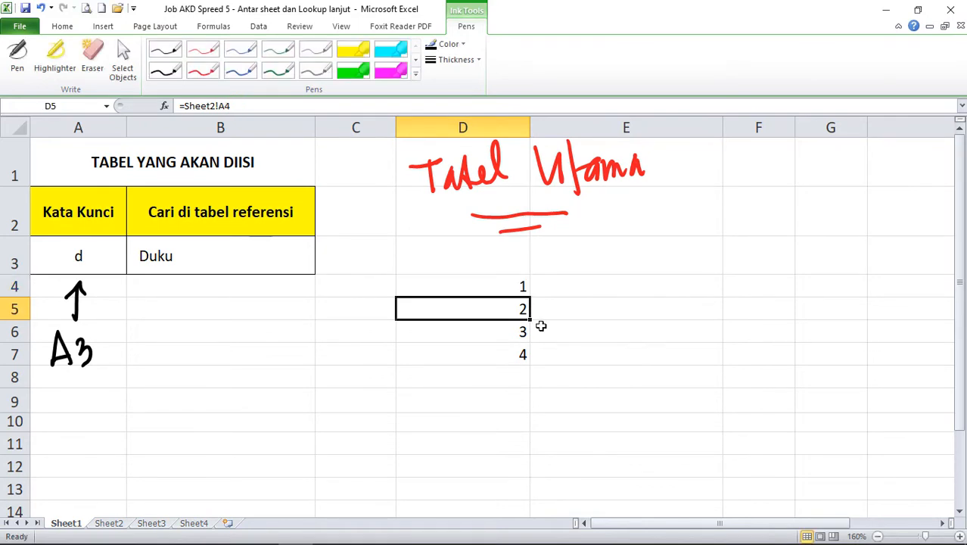
pyautogui.click(501, 286)
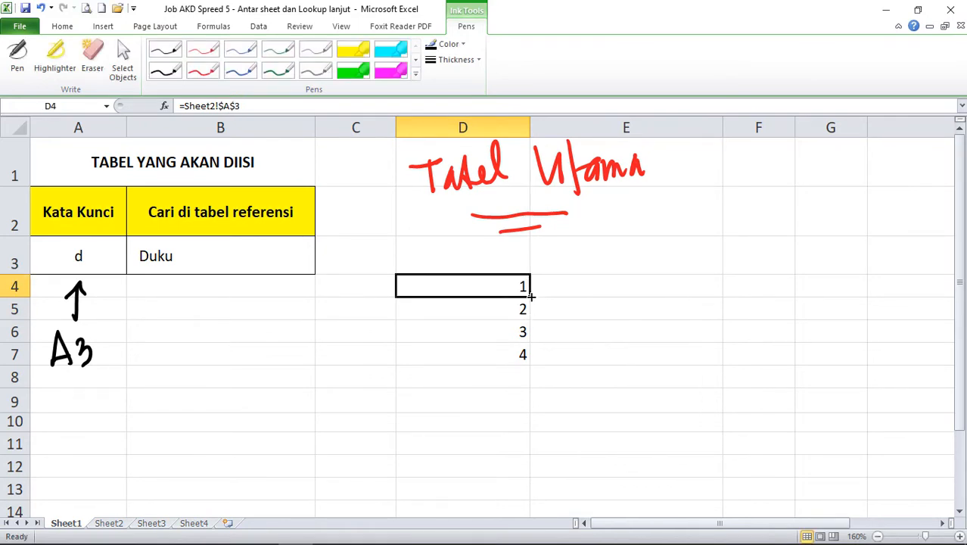
pyautogui.moveTo(530, 296); pyautogui.dragTo(532, 362)
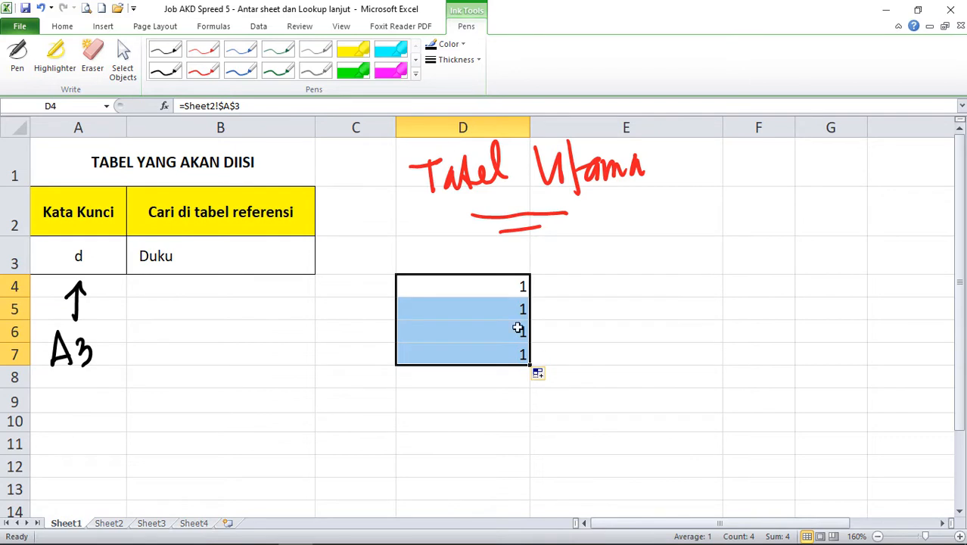
# Examine the absolute references in D4 and D5, highlighting the Sheet2! part of the D5 formula, and leave both unedited.
pyautogui.click(466, 284)
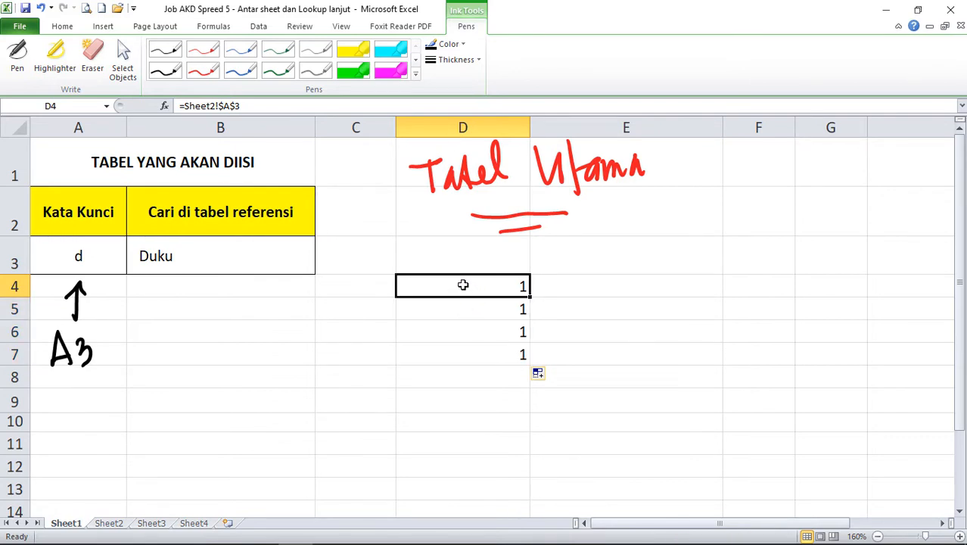
pyautogui.doubleClick(464, 285)
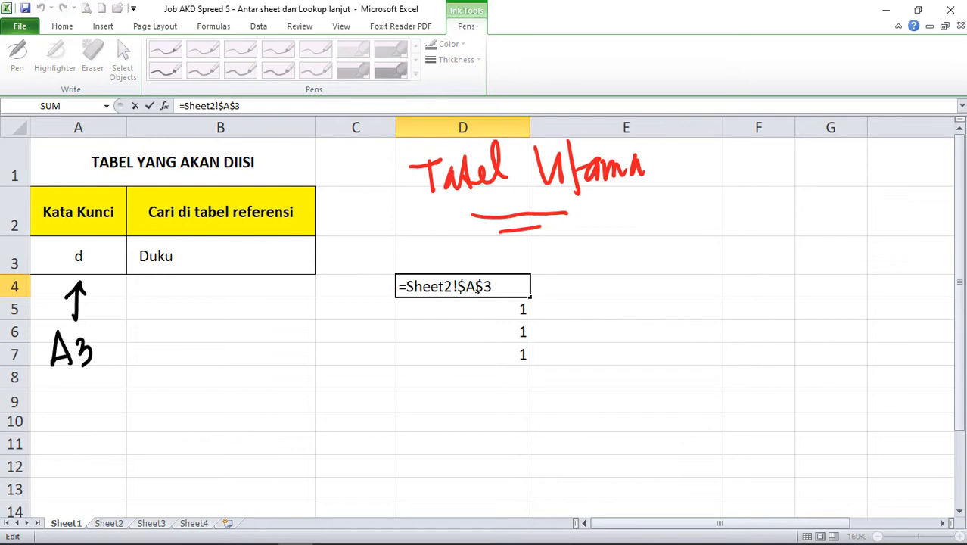
pyautogui.press('Return')
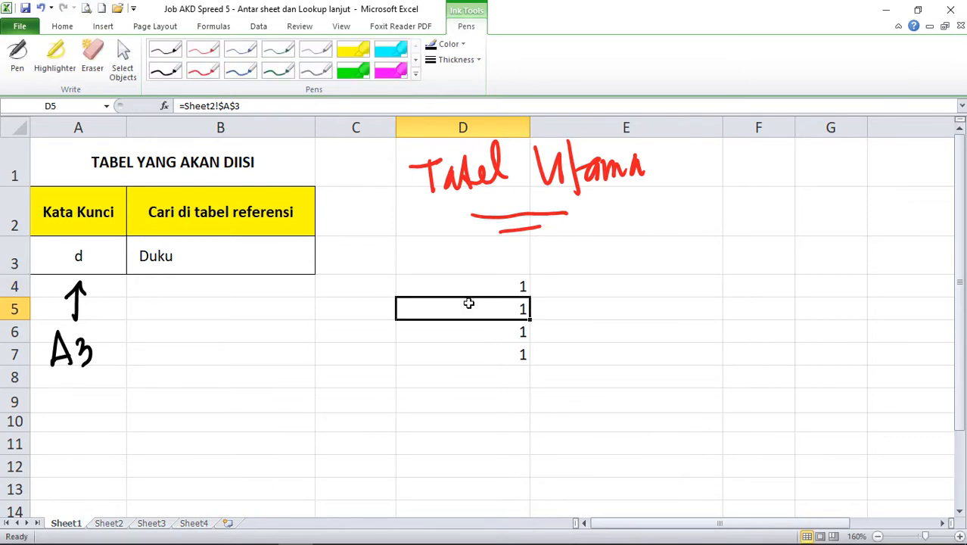
pyautogui.doubleClick(468, 306)
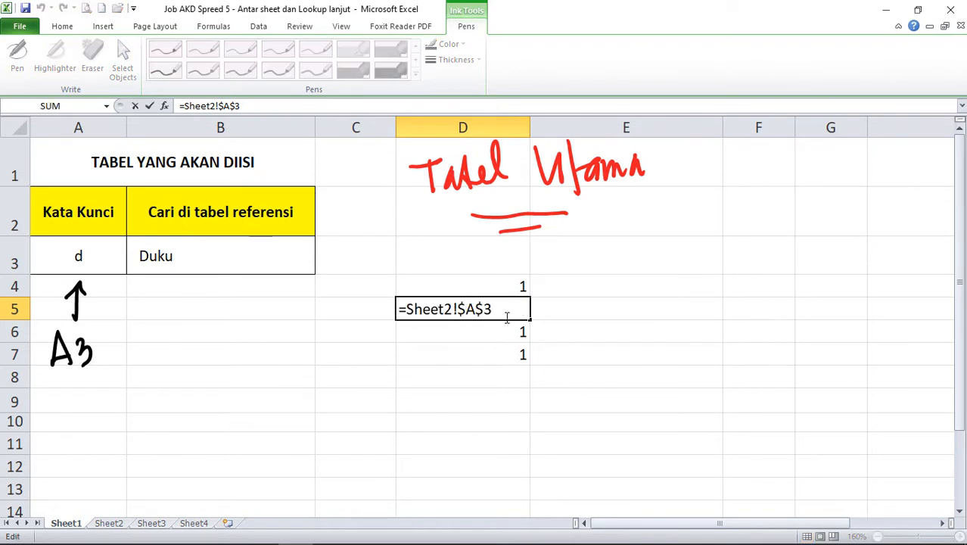
pyautogui.press('Escape')
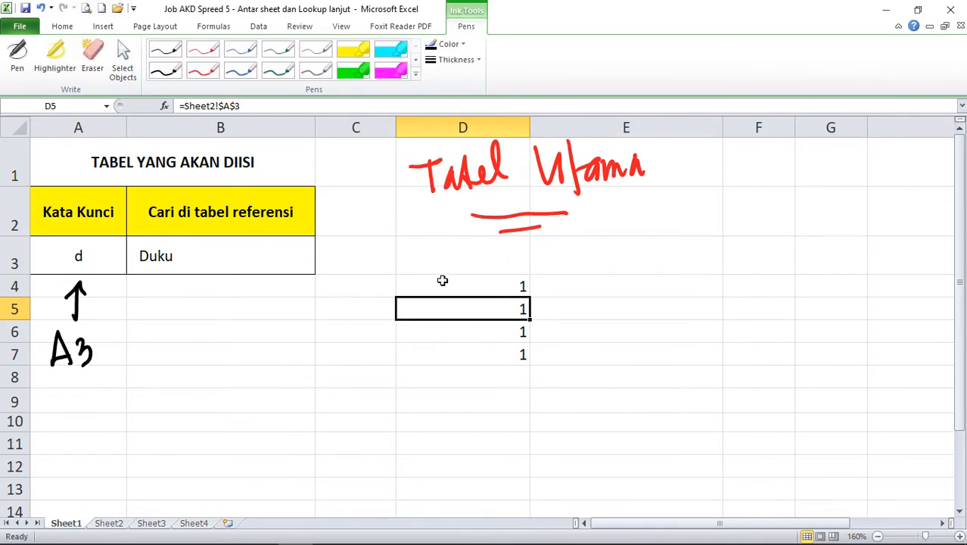
pyautogui.doubleClick(438, 304)
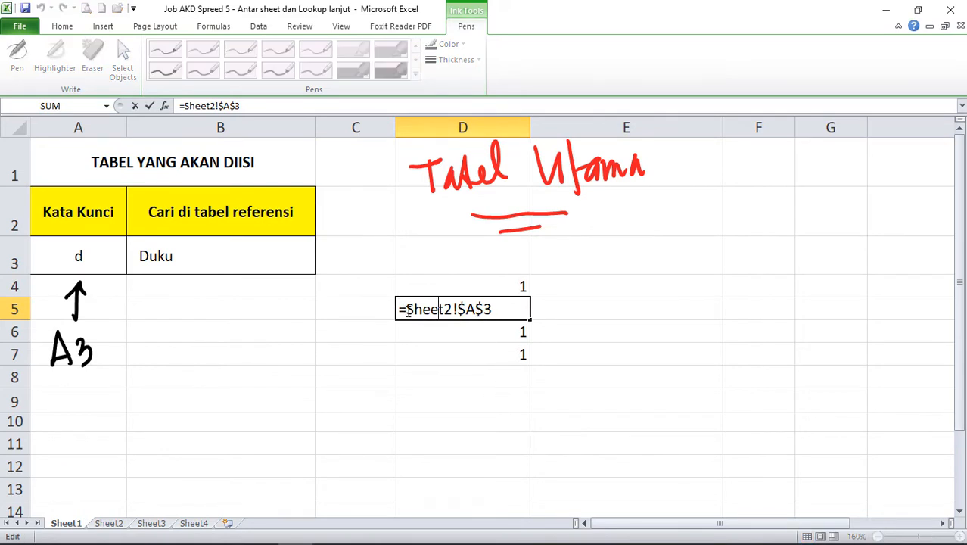
pyautogui.moveTo(407, 309); pyautogui.dragTo(457, 311)
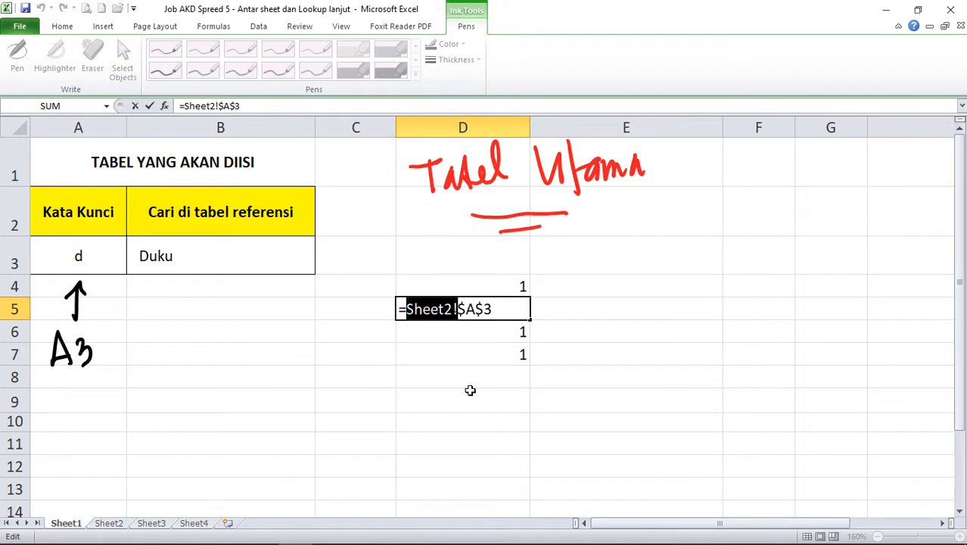
pyautogui.press('Escape')
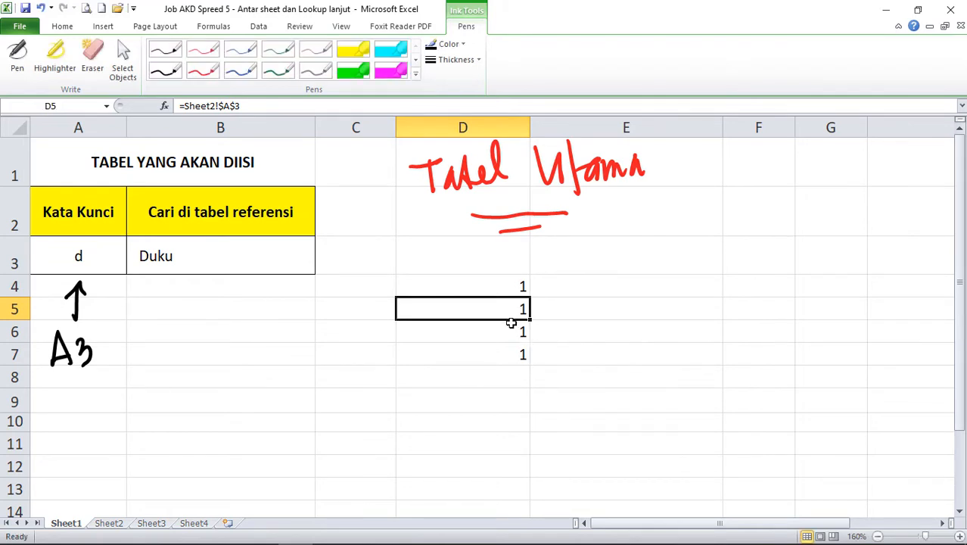
# Clear the demonstration formulas from cells D4 to D7 on Sheet1.
pyautogui.moveTo(512, 323); pyautogui.dragTo(471, 283)
pyautogui.click(473, 288)
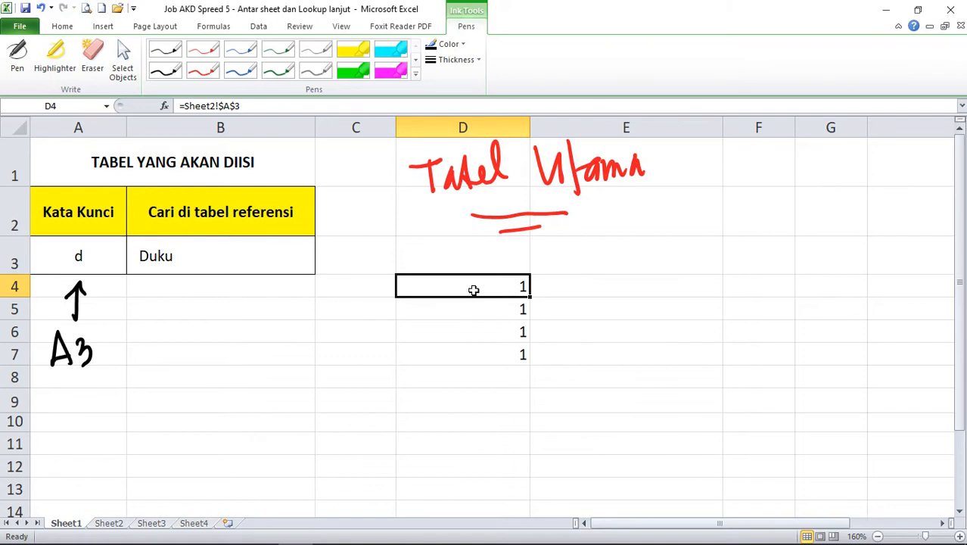
pyautogui.moveTo(449, 276); pyautogui.dragTo(457, 347)
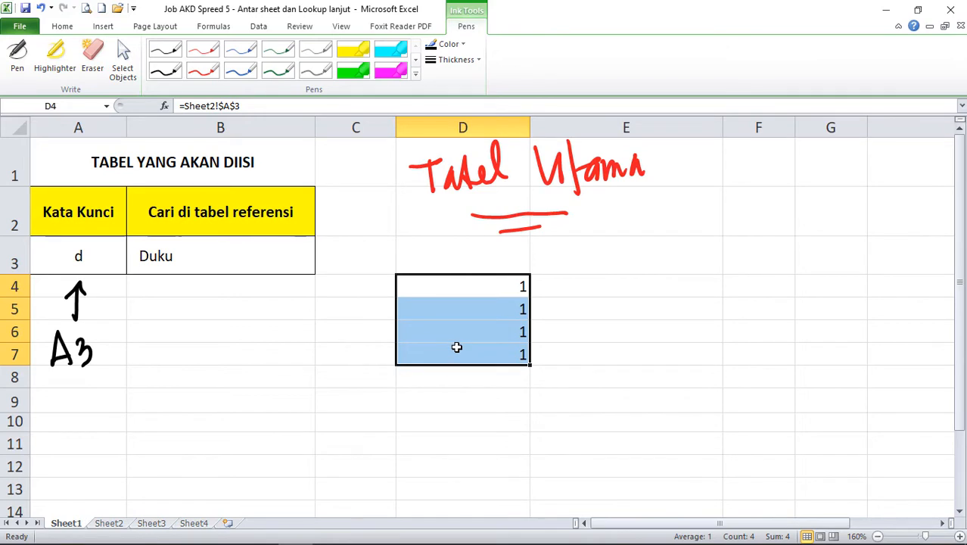
pyautogui.press('Delete')
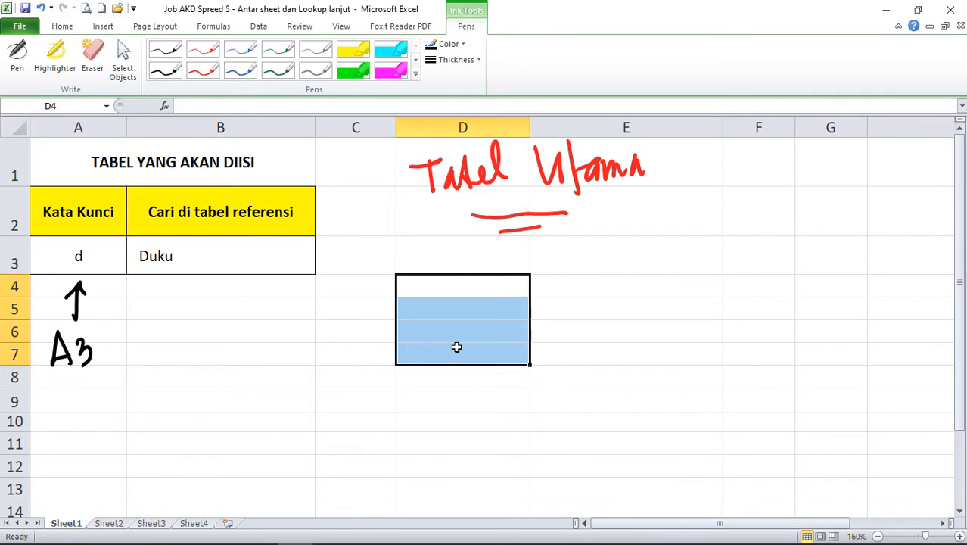
pyautogui.click(455, 428)
# Extend the keyword column of the reference table on Sheet2 with J, K, L and M in cells B7 to B10.
pyautogui.click(108, 524)
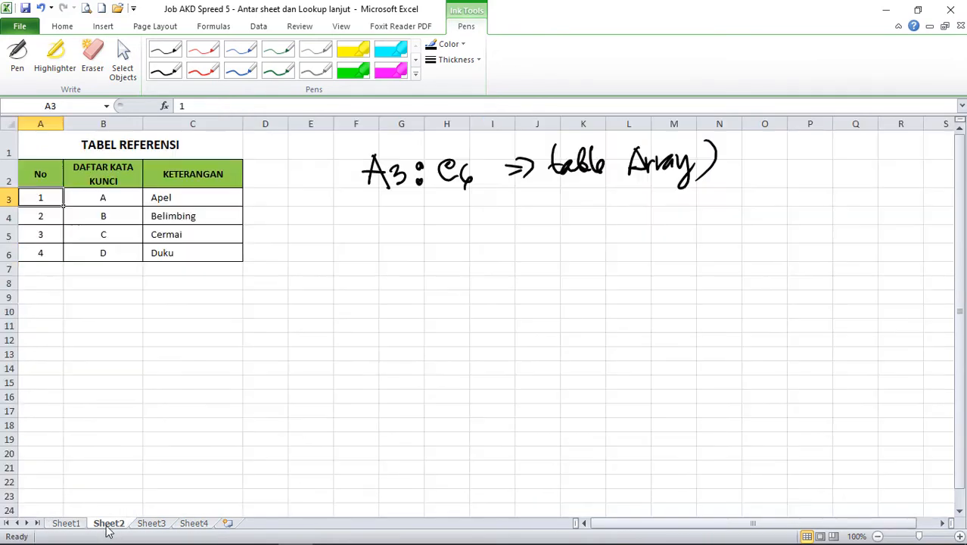
pyautogui.click(99, 268)
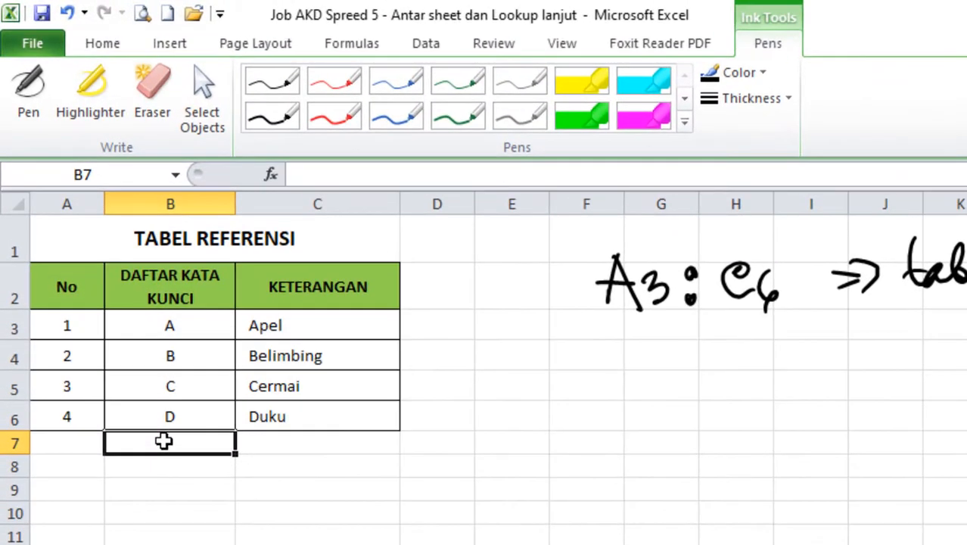
pyautogui.write('J')
pyautogui.press('Return')
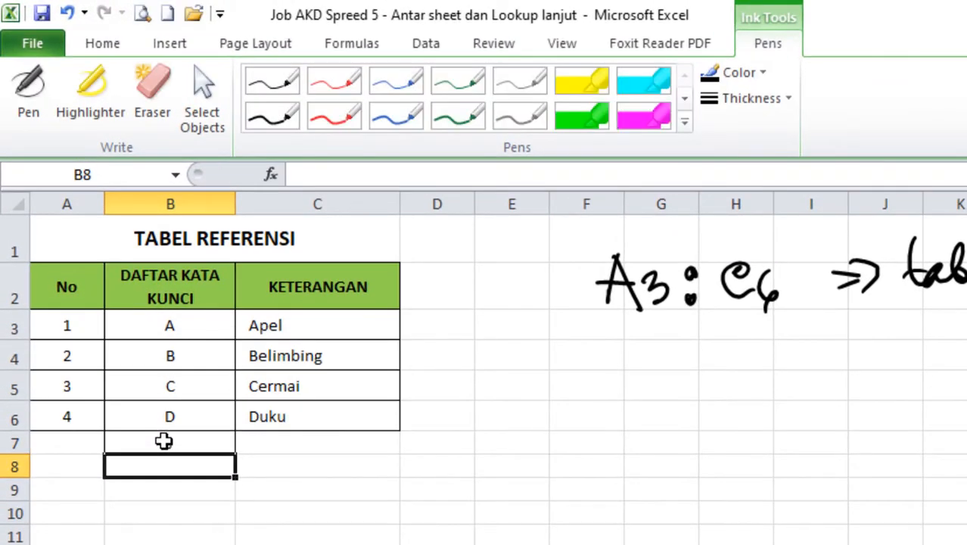
pyautogui.write('K')
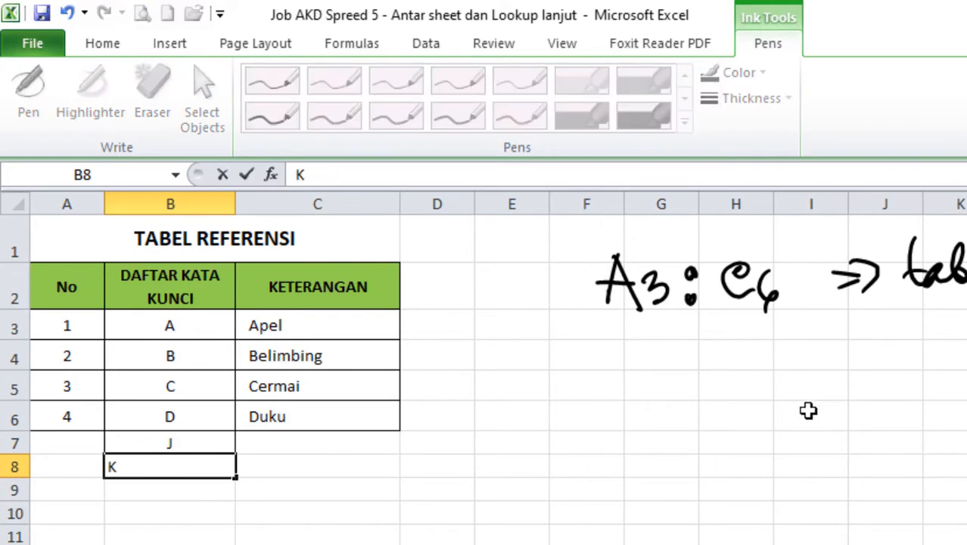
pyautogui.press('Return')
pyautogui.write('L')
pyautogui.press('Return')
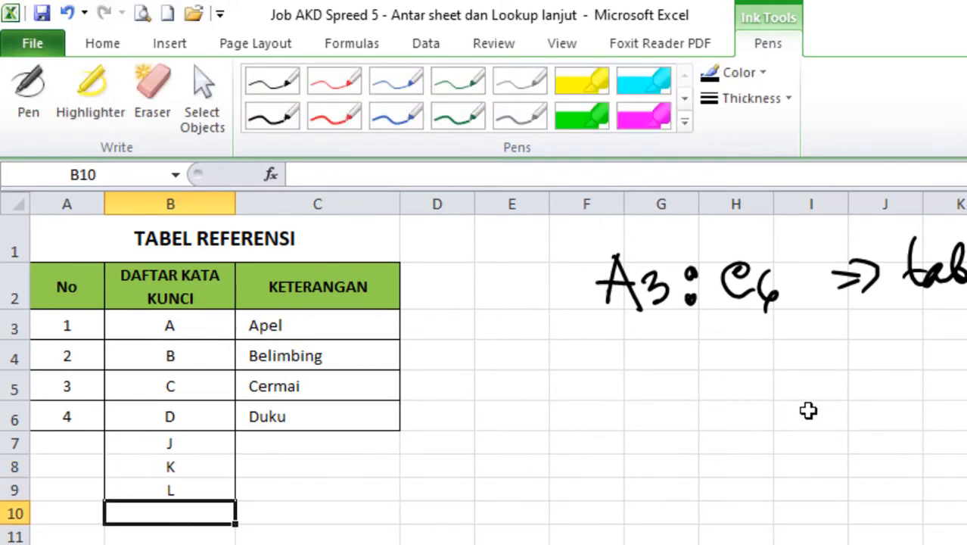
pyautogui.write('M')
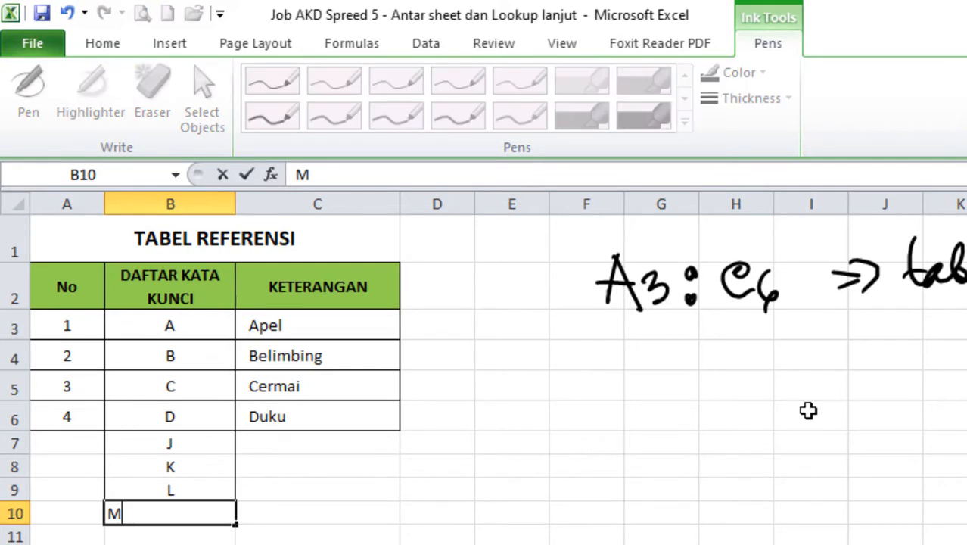
pyautogui.press('Return')
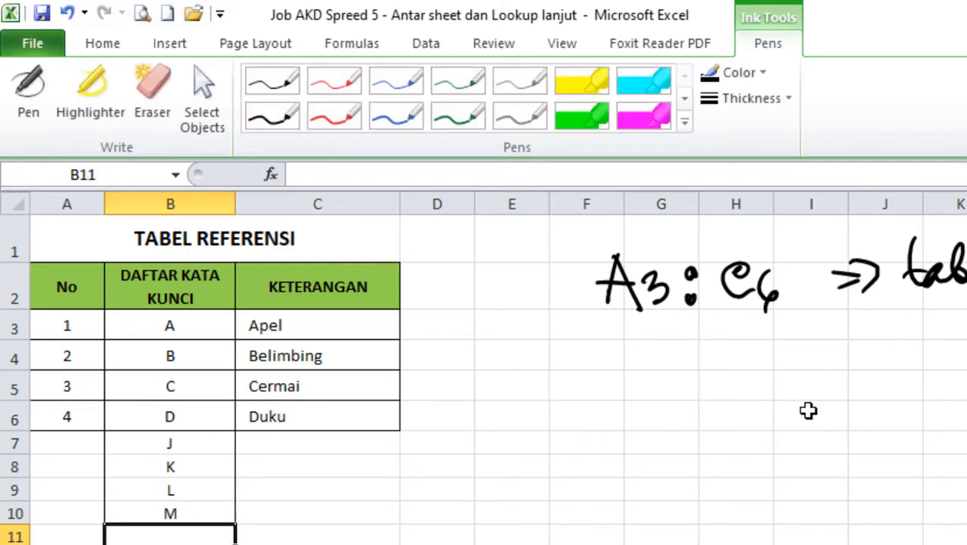
# Enter the descriptions Jeruk, Kersen, Lemon and Melon in cells C7 to C10 of the reference table.
pyautogui.click(283, 447)
pyautogui.write('Jeruk')
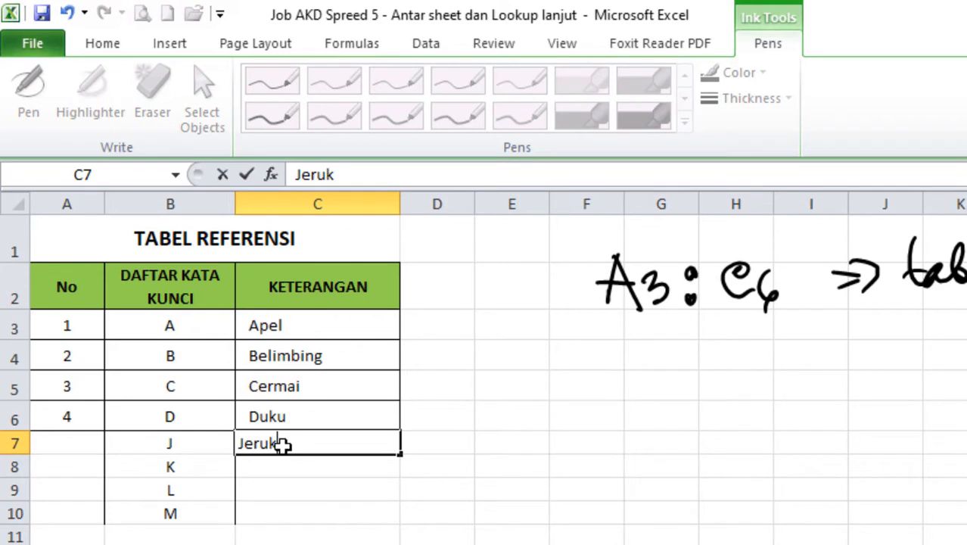
pyautogui.press('Return')
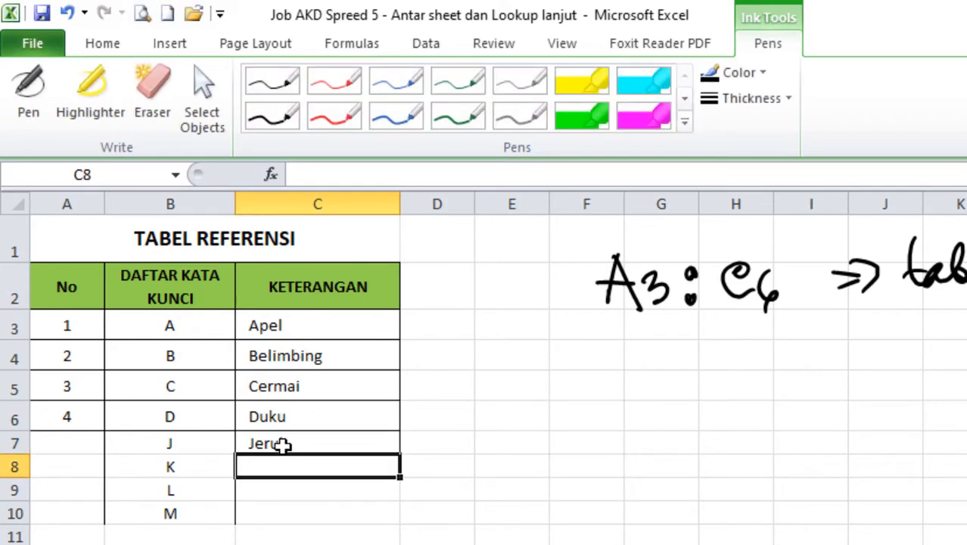
pyautogui.write('Kersen')
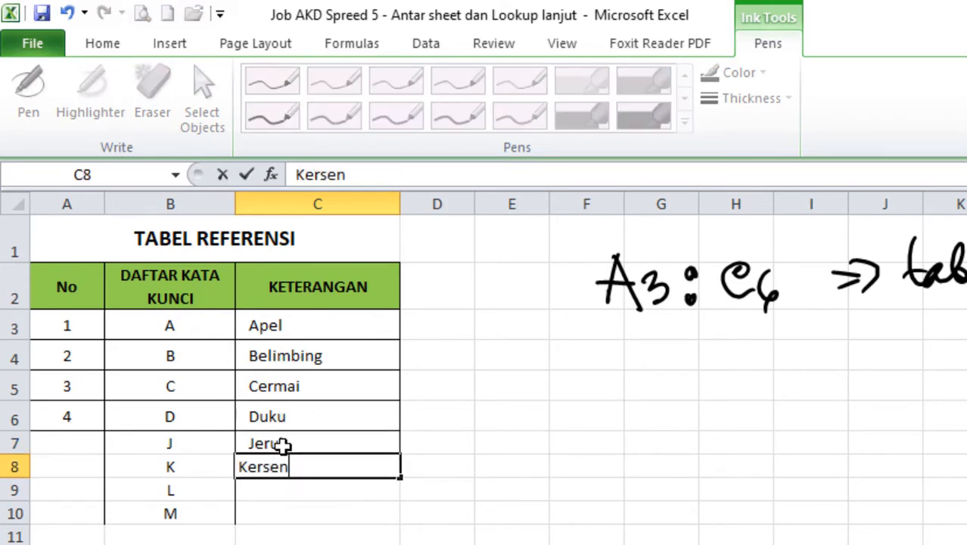
pyautogui.press('Return')
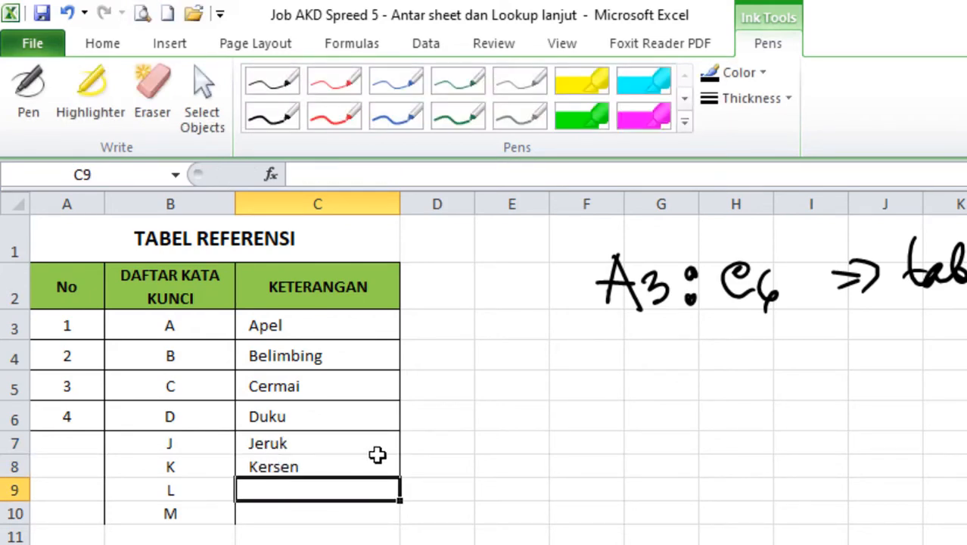
pyautogui.write('lemon')
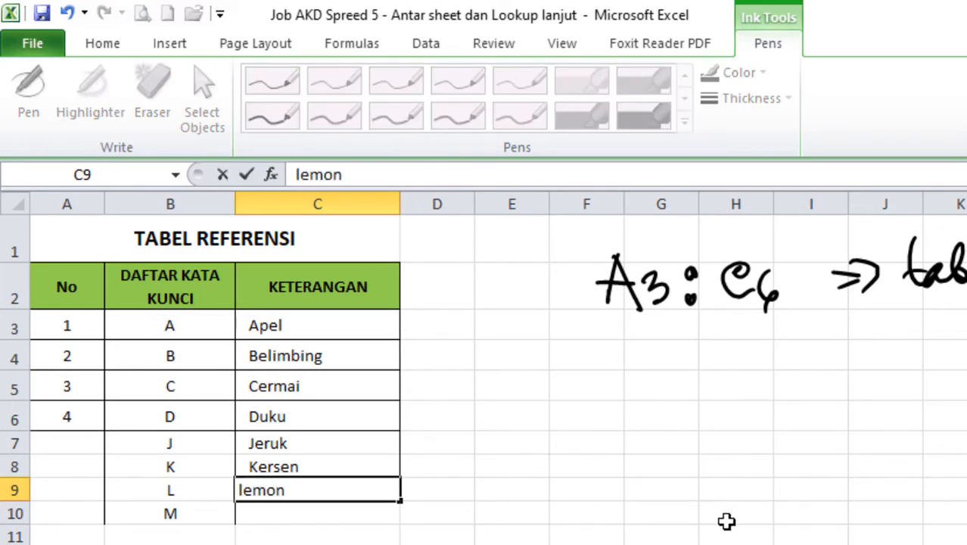
pyautogui.press('Return')
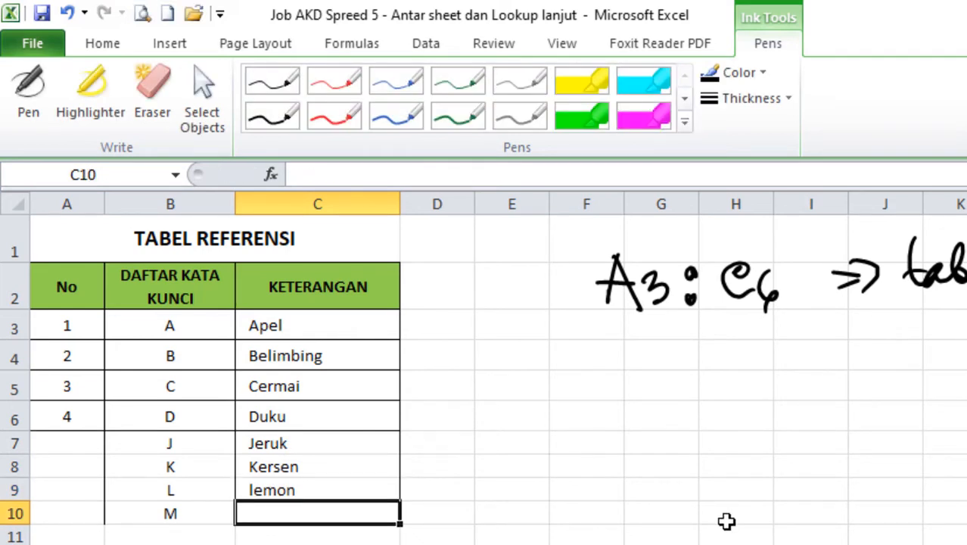
pyautogui.write('Melon')
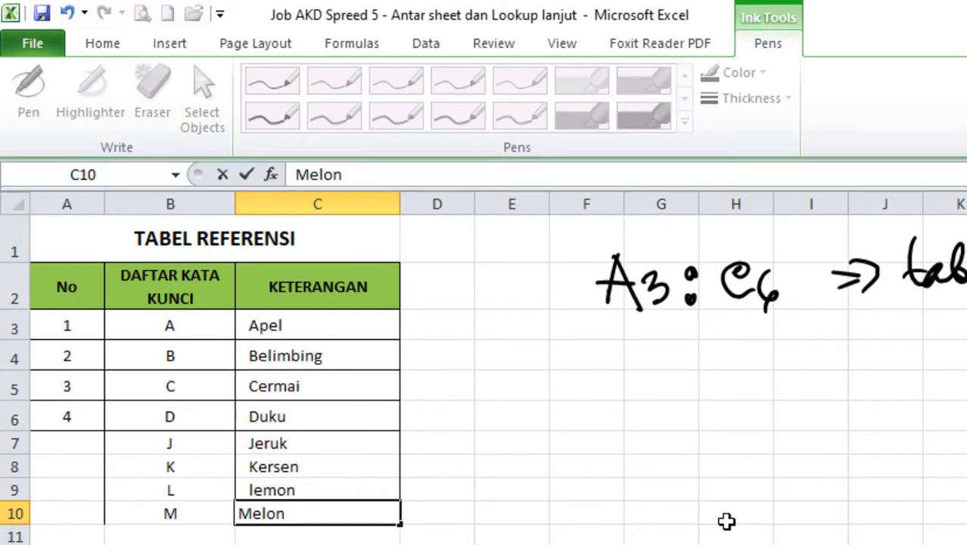
pyautogui.press('Return')
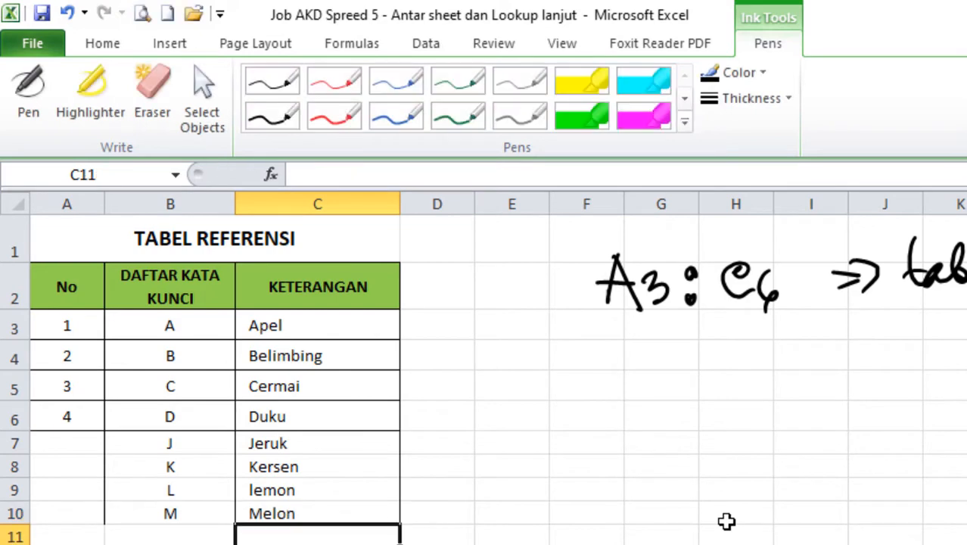
pyautogui.click(307, 492)
pyautogui.write('Lemon')
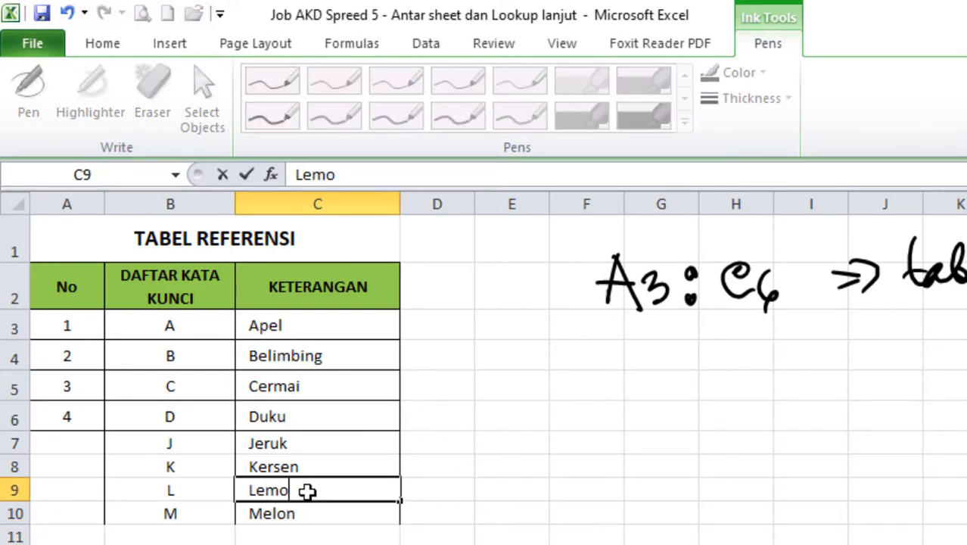
# Continue the No column from A6 down to A10 as a number series from 5 to 8.
pyautogui.click(59, 415)
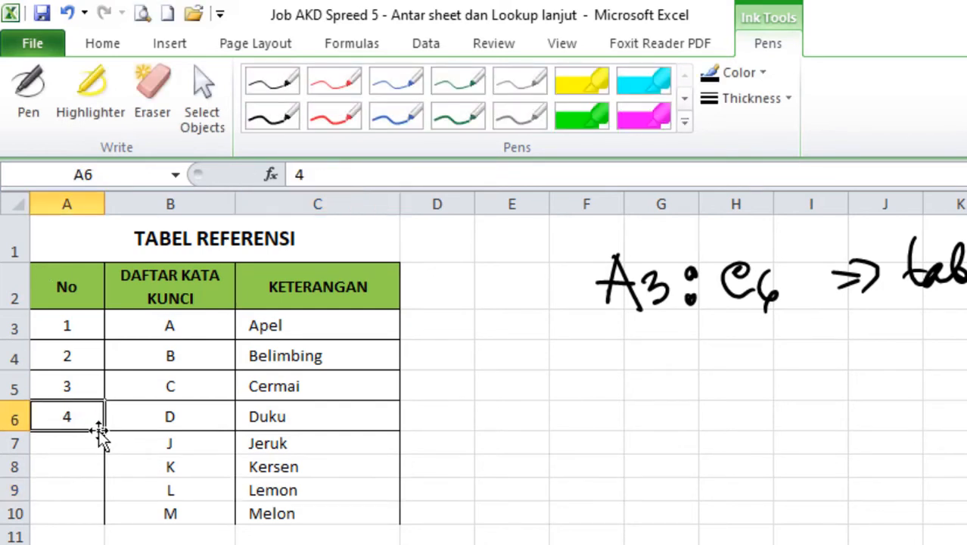
pyautogui.moveTo(106, 431); pyautogui.dragTo(106, 522)
pyautogui.click(88, 417)
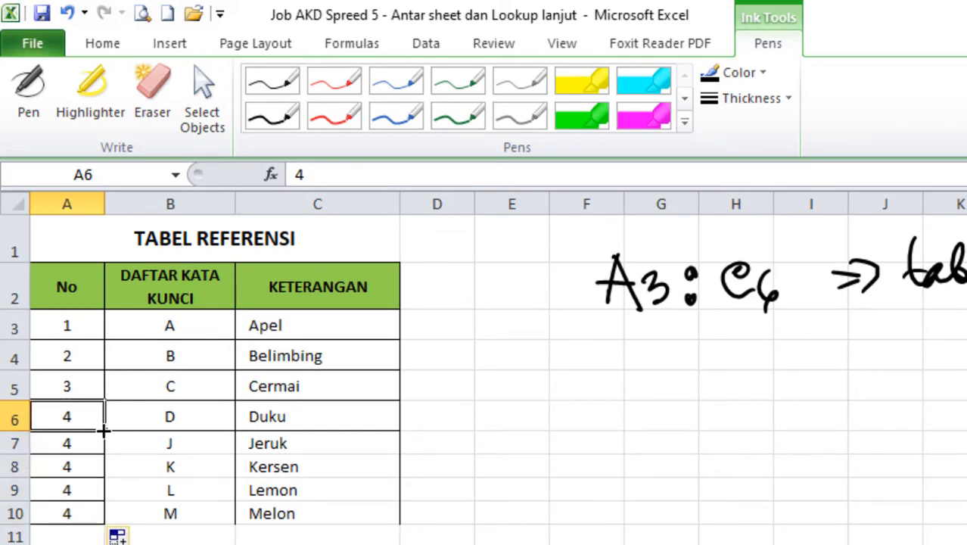
pyautogui.moveTo(103, 430); pyautogui.dragTo(104, 521)
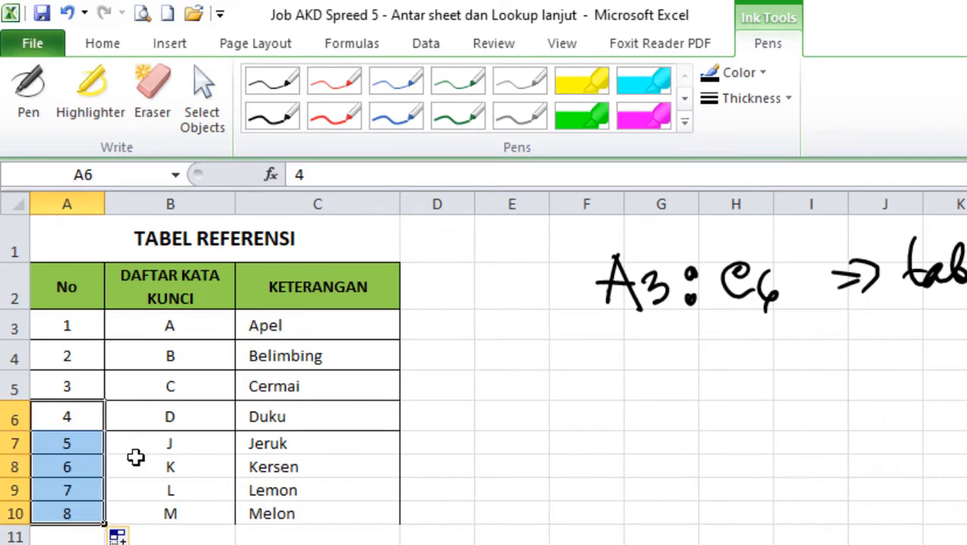
# Apply all borders to the new reference table cells B7 to C10 and return to Sheet1.
pyautogui.moveTo(129, 444); pyautogui.dragTo(317, 499)
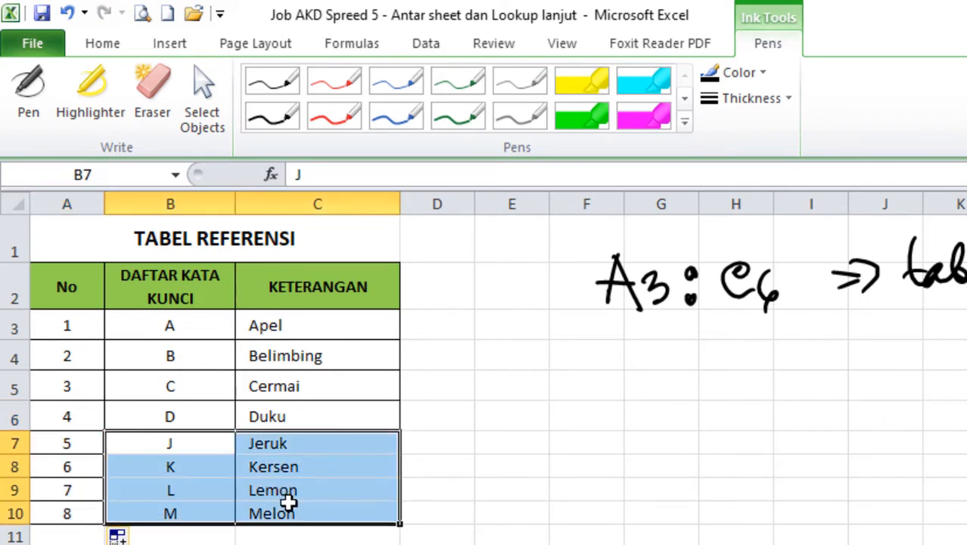
pyautogui.click(101, 43)
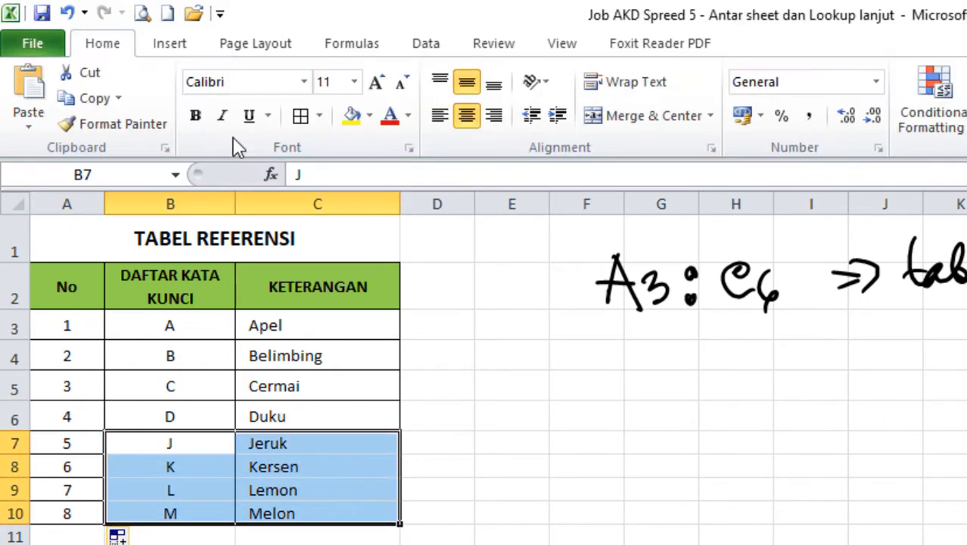
pyautogui.click(306, 118)
pyautogui.click(587, 543)
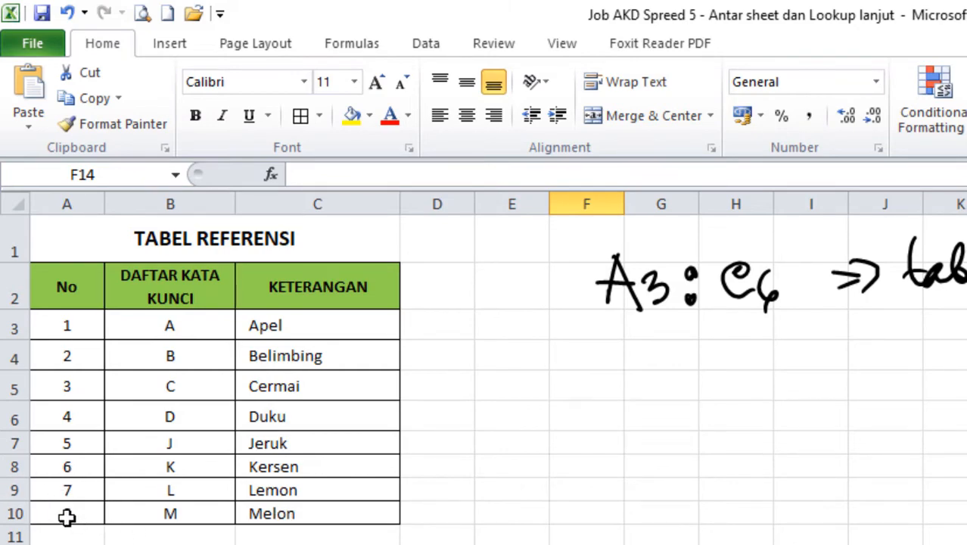
pyautogui.click(4, 513)
pyautogui.click(317, 544)
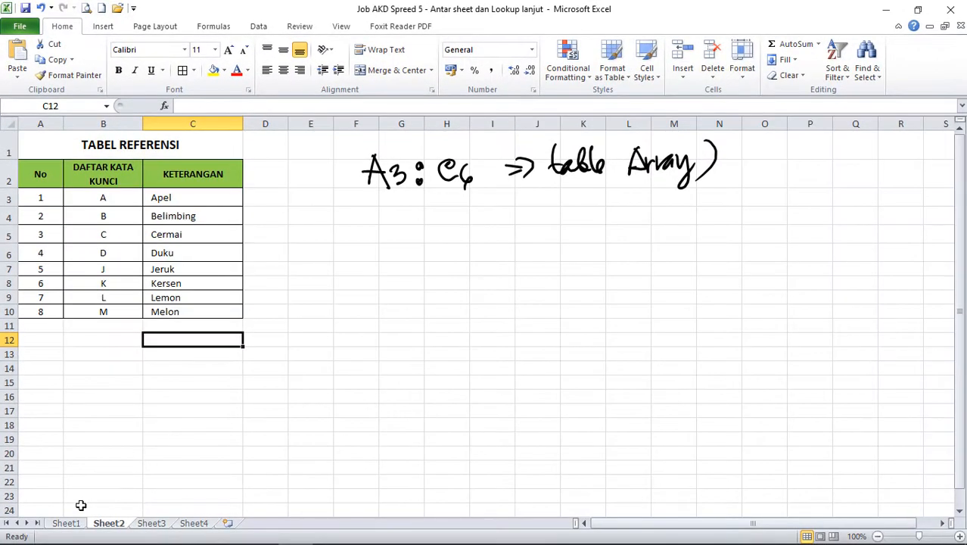
pyautogui.click(67, 523)
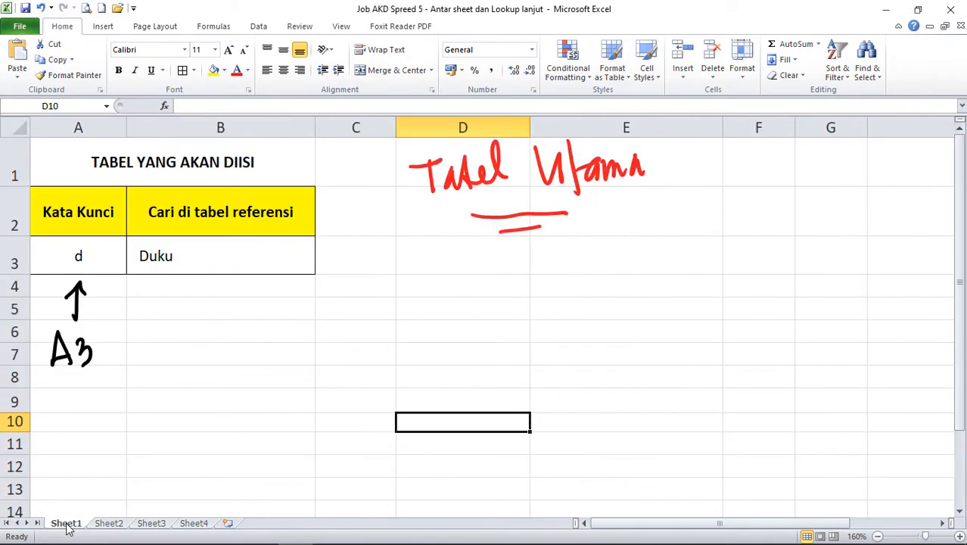
# Test the lookup on Sheet1 by entering the keywords j, k, l and m one after another in cell A3.
pyautogui.click(84, 260)
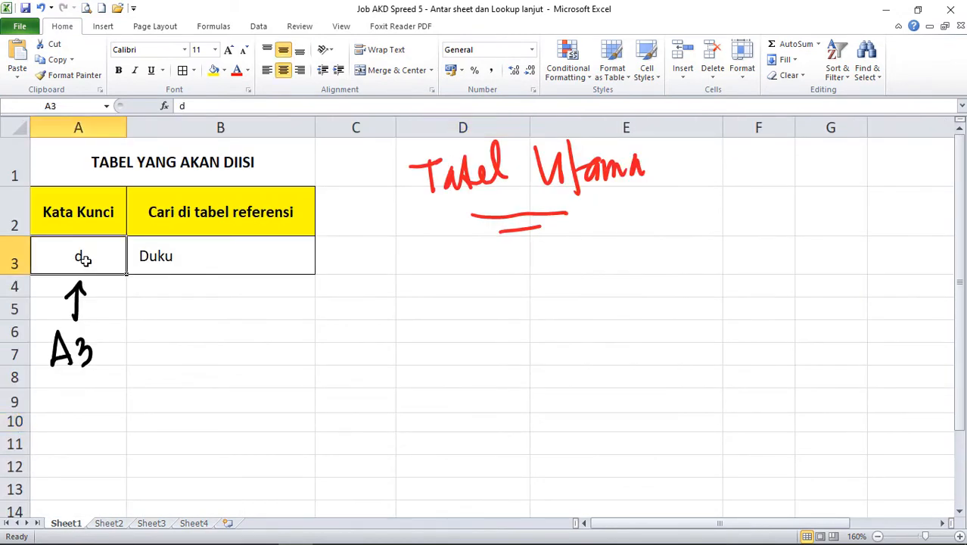
pyautogui.write('j')
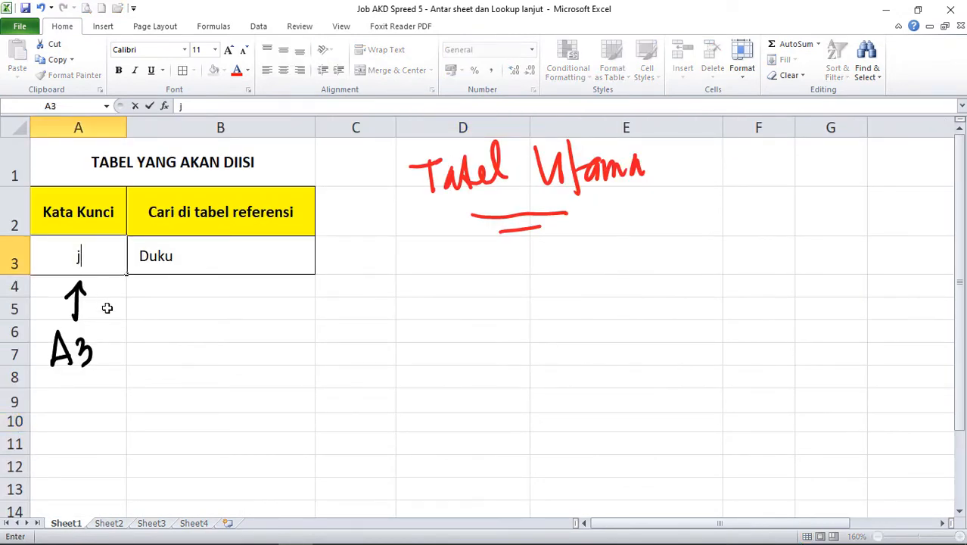
pyautogui.press('Return')
pyautogui.press('Up')
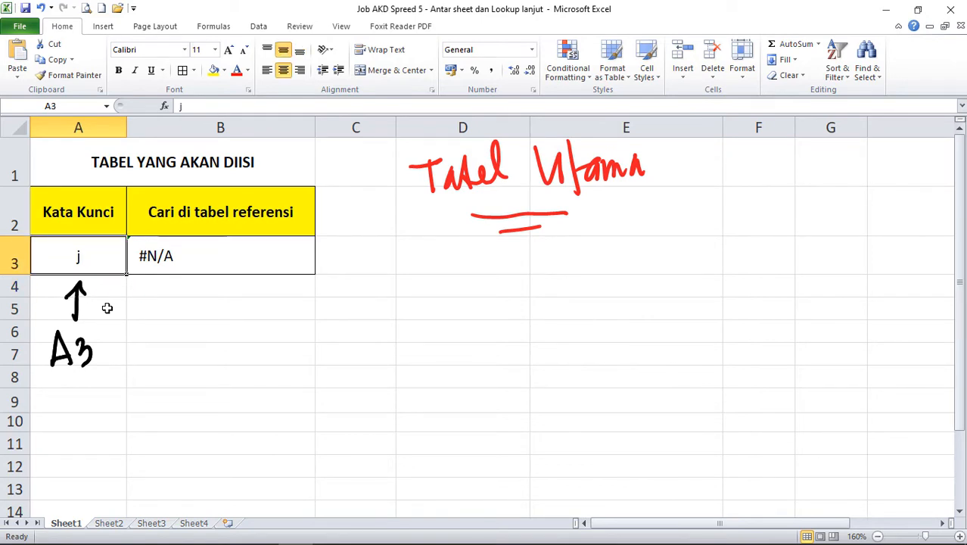
pyautogui.write('k')
pyautogui.press('Delete')
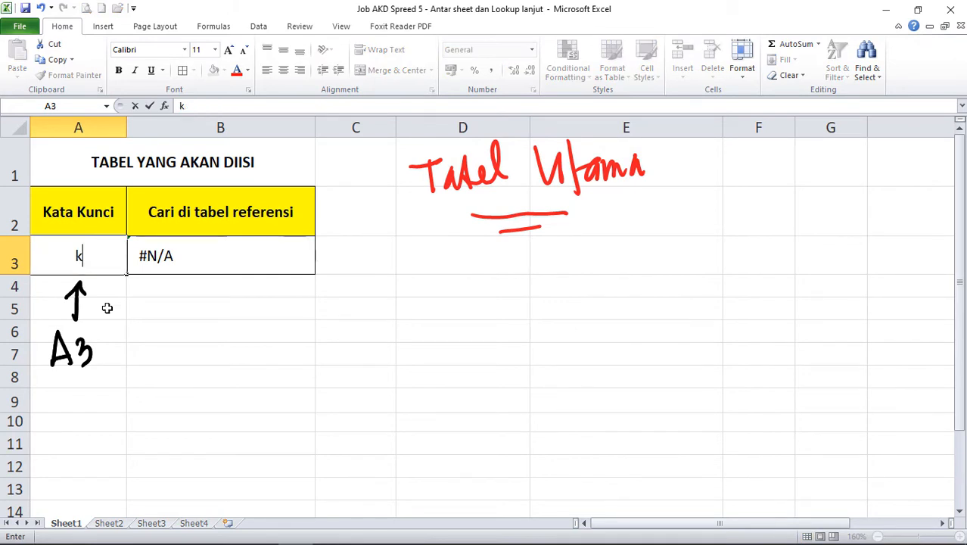
pyautogui.press('Return')
pyautogui.press('Up')
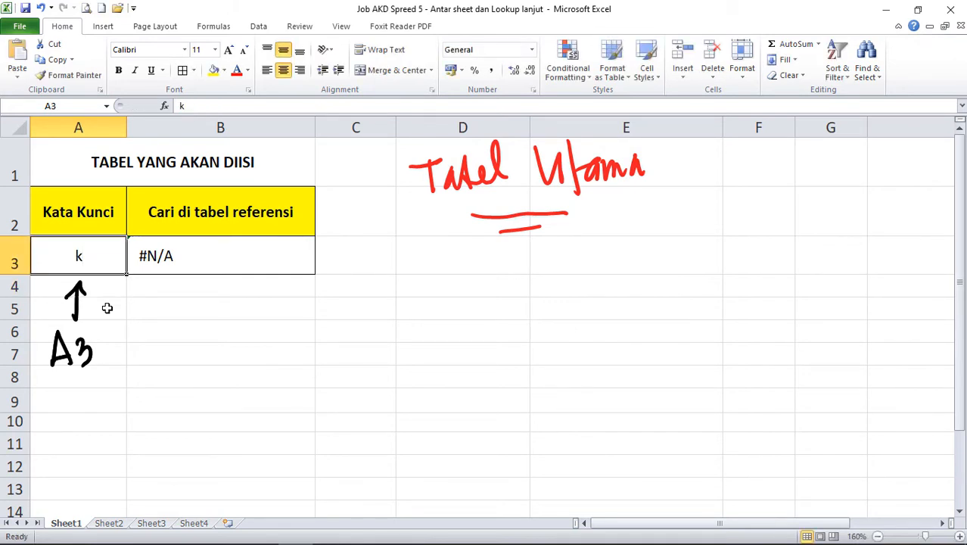
pyautogui.write('l')
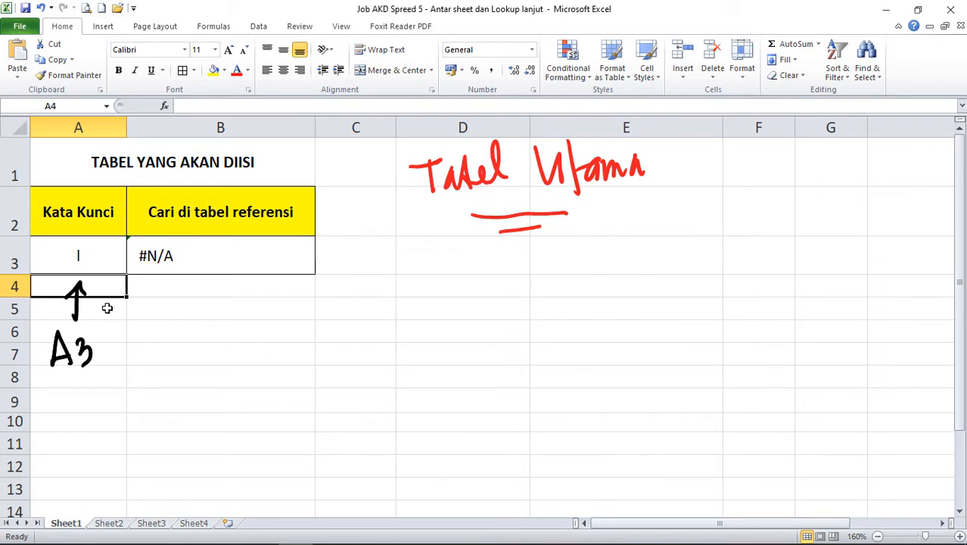
pyautogui.press('Up')
pyautogui.write('m')
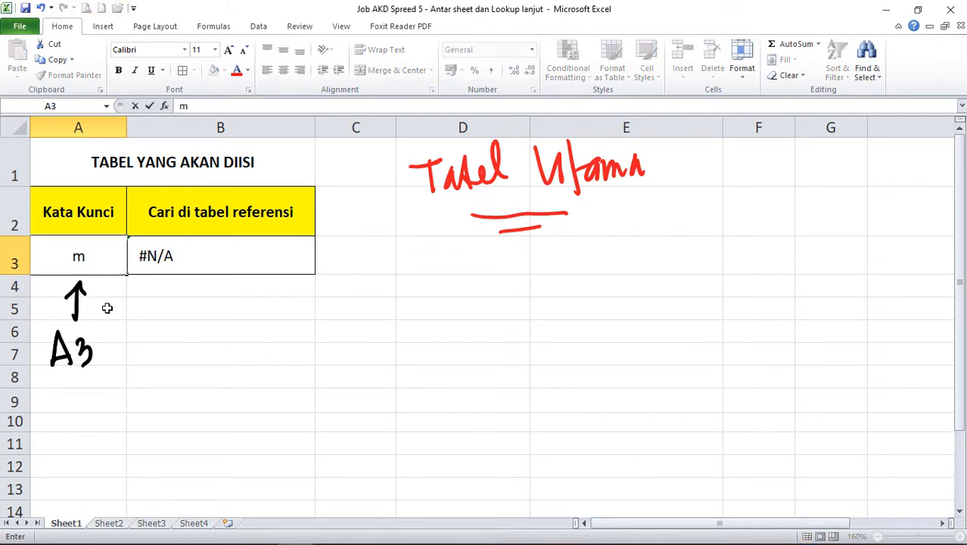
pyautogui.press('Return')
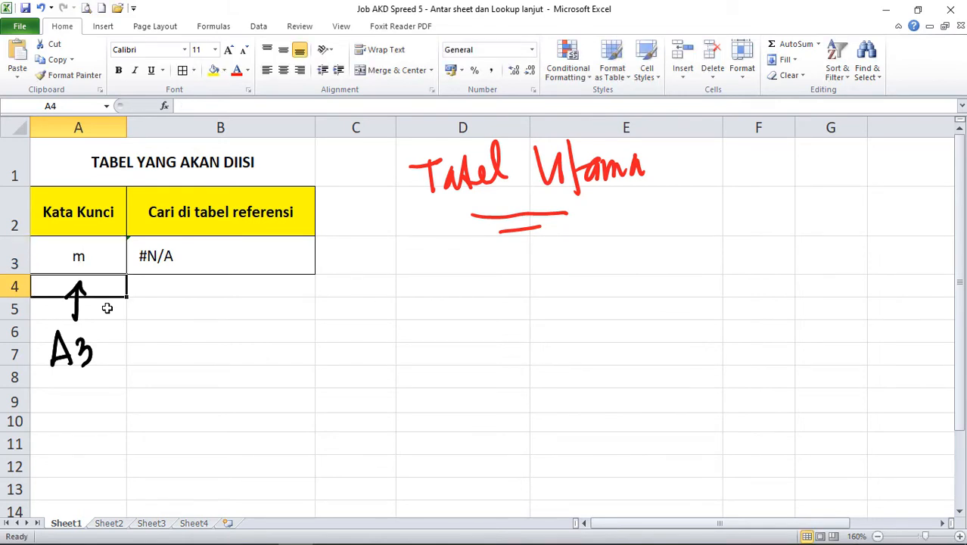
# Examine the table range in B3's VLOOKUP formula and compare it with cells B3 to C6 of the reference table on Sheet2.
pyautogui.click(183, 258)
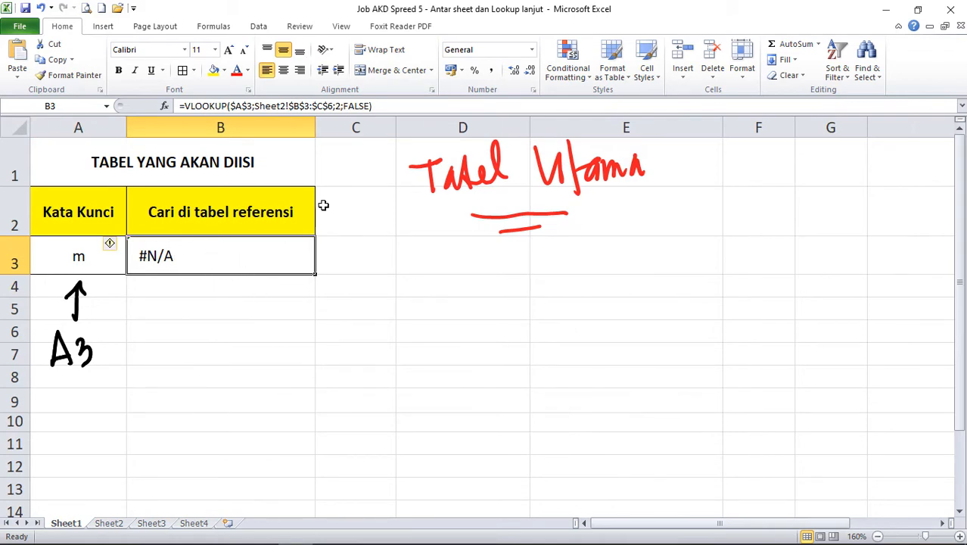
pyautogui.doubleClick(250, 255)
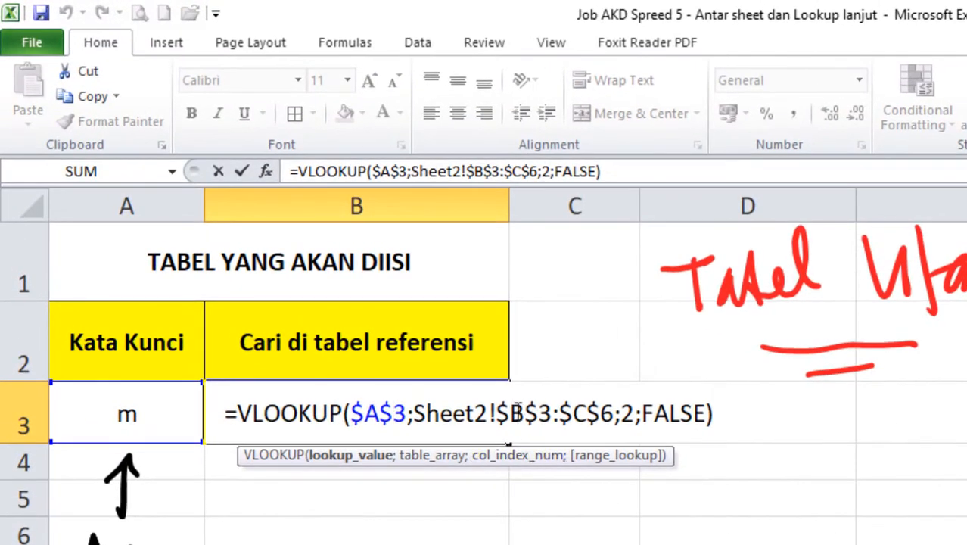
pyautogui.moveTo(499, 408); pyautogui.dragTo(615, 415)
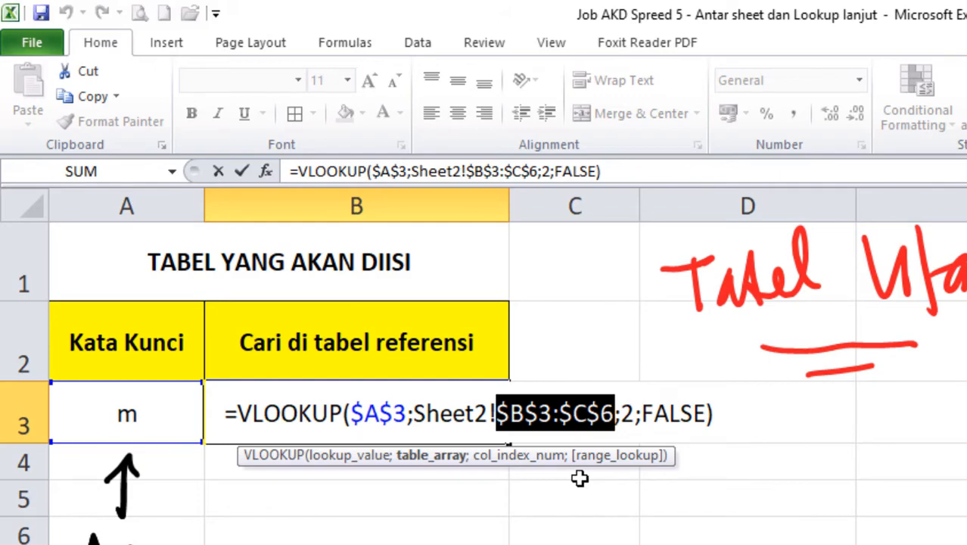
pyautogui.press('Escape')
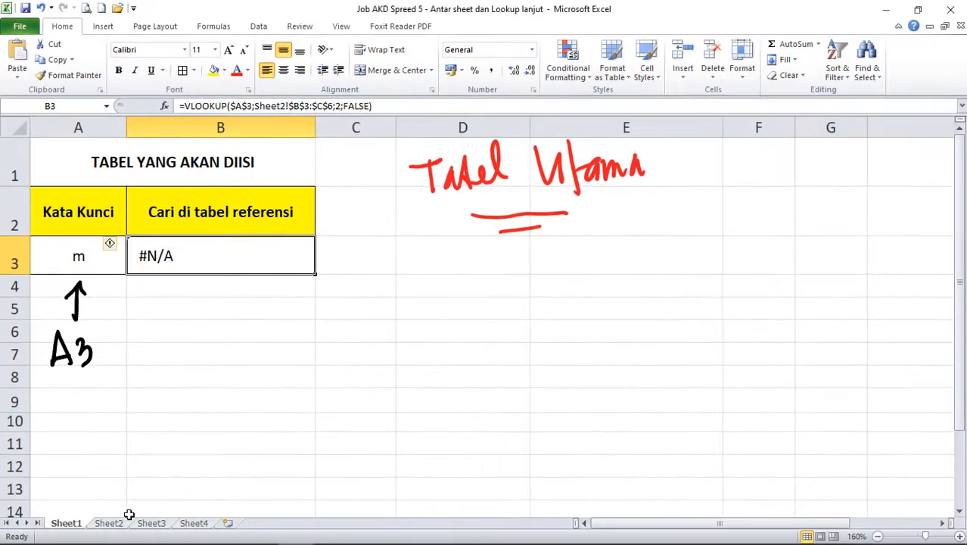
pyautogui.click(114, 523)
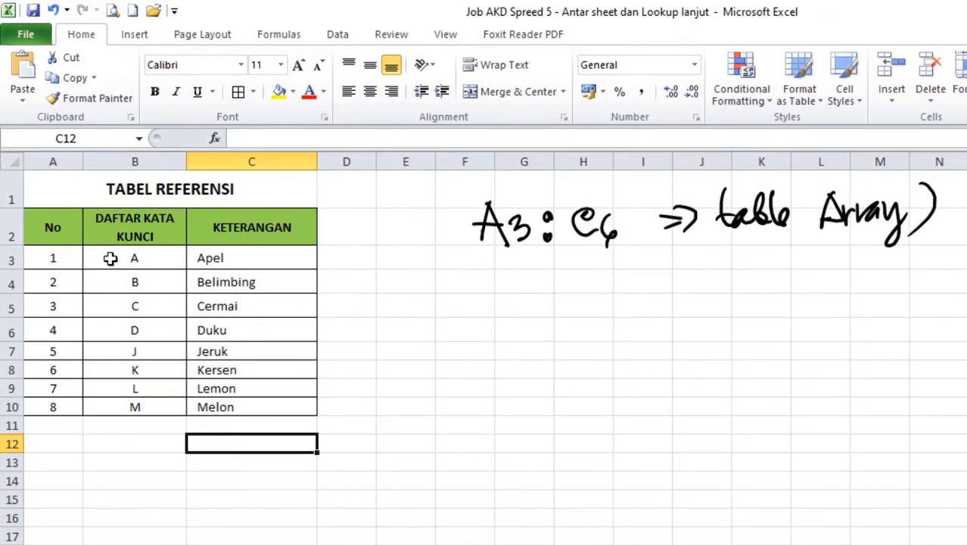
pyautogui.moveTo(111, 258); pyautogui.dragTo(249, 322)
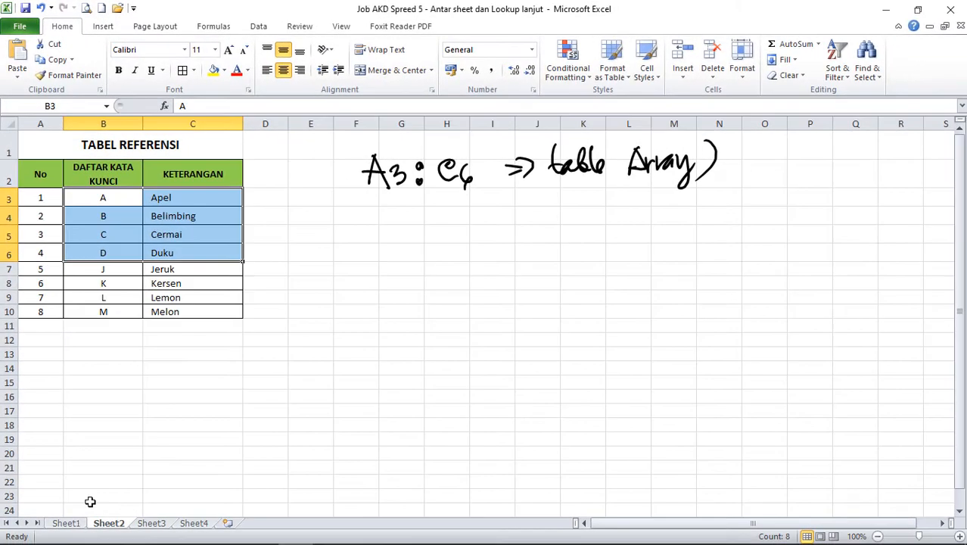
pyautogui.click(70, 524)
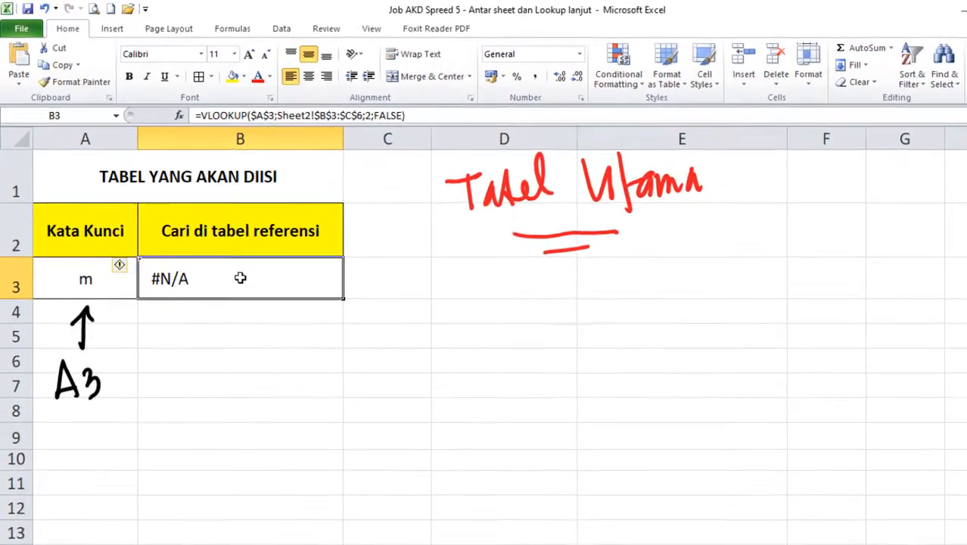
# Replace the table array in B3's VLOOKUP formula with the absolute range Sheet2!$B$3:$C$10.
pyautogui.doubleClick(227, 256)
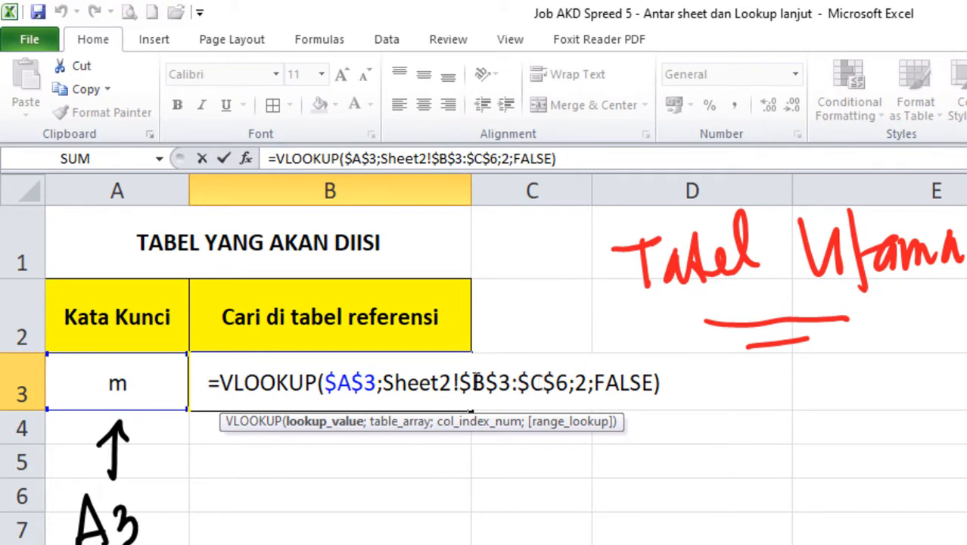
pyautogui.moveTo(384, 384); pyautogui.dragTo(570, 388)
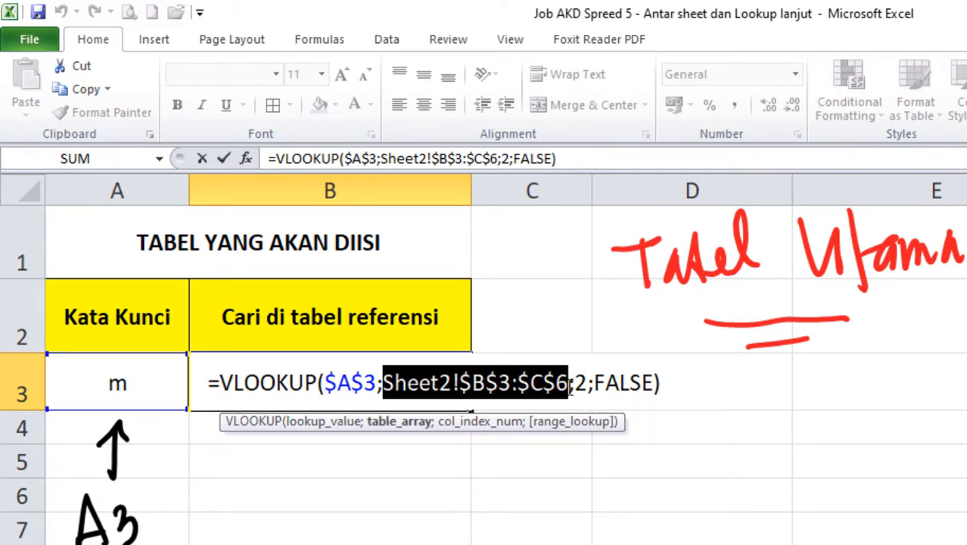
pyautogui.press('Delete')
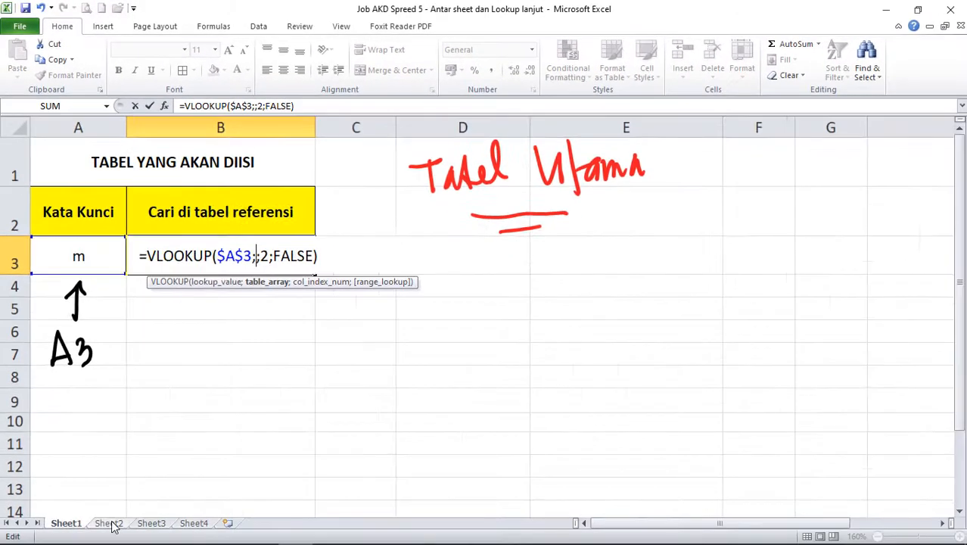
pyautogui.click(111, 521)
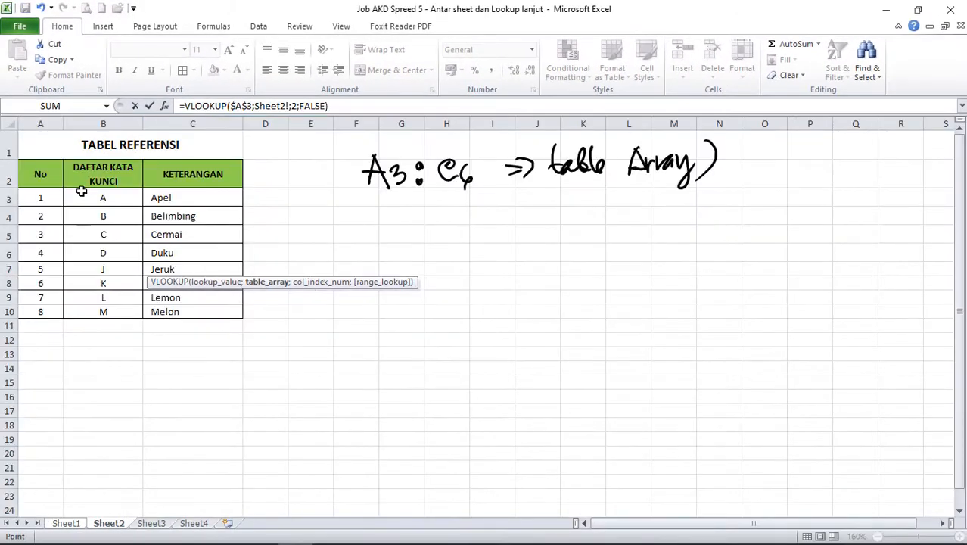
pyautogui.moveTo(80, 198); pyautogui.dragTo(189, 307)
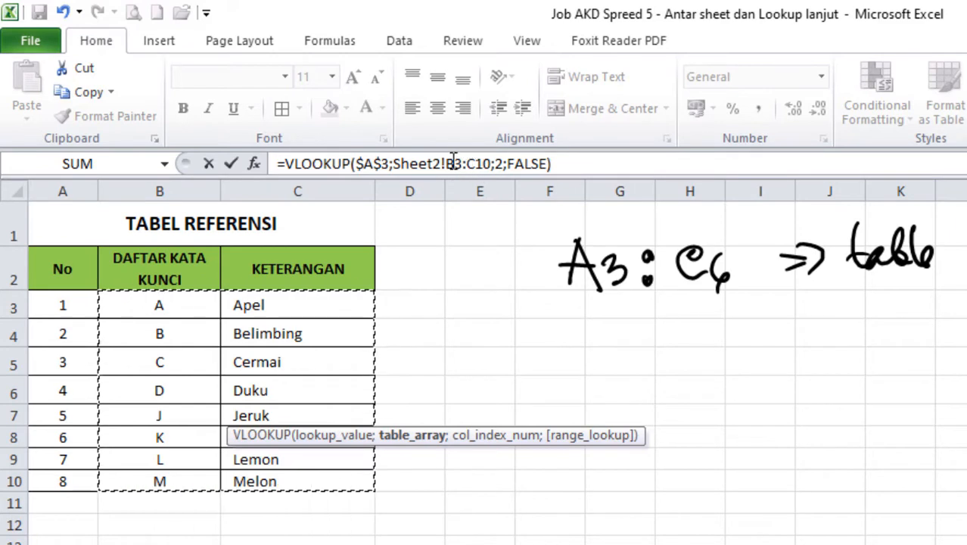
pyautogui.moveTo(446, 159); pyautogui.dragTo(492, 159)
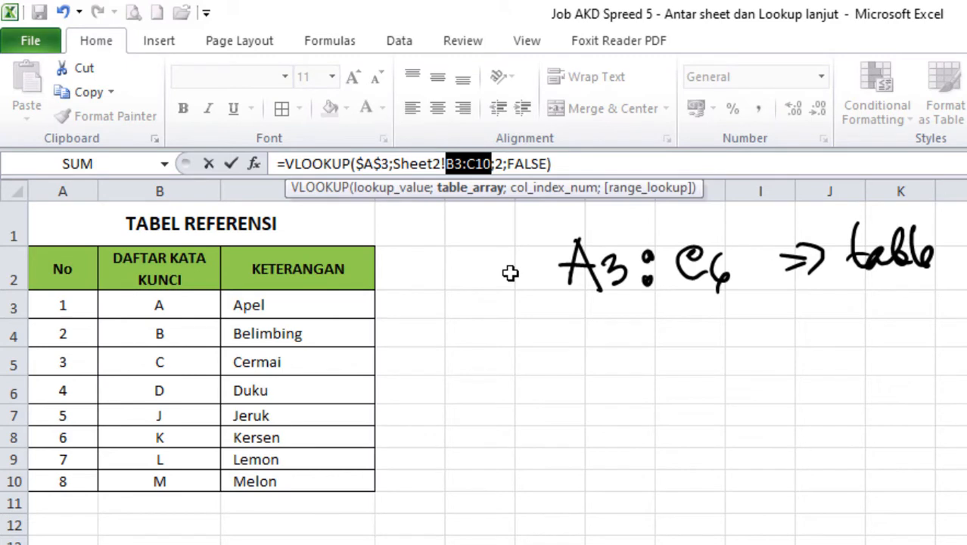
pyautogui.press('F4')
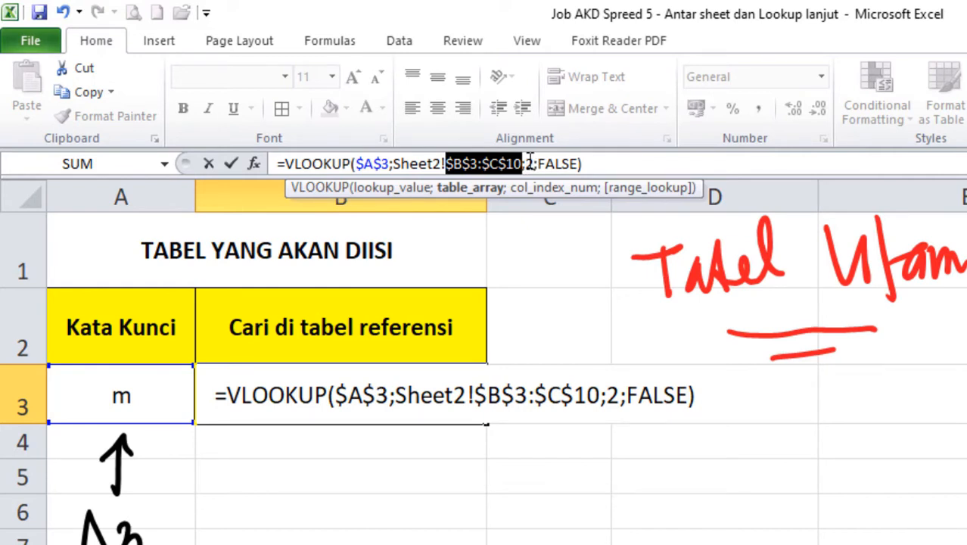
pyautogui.click(605, 163)
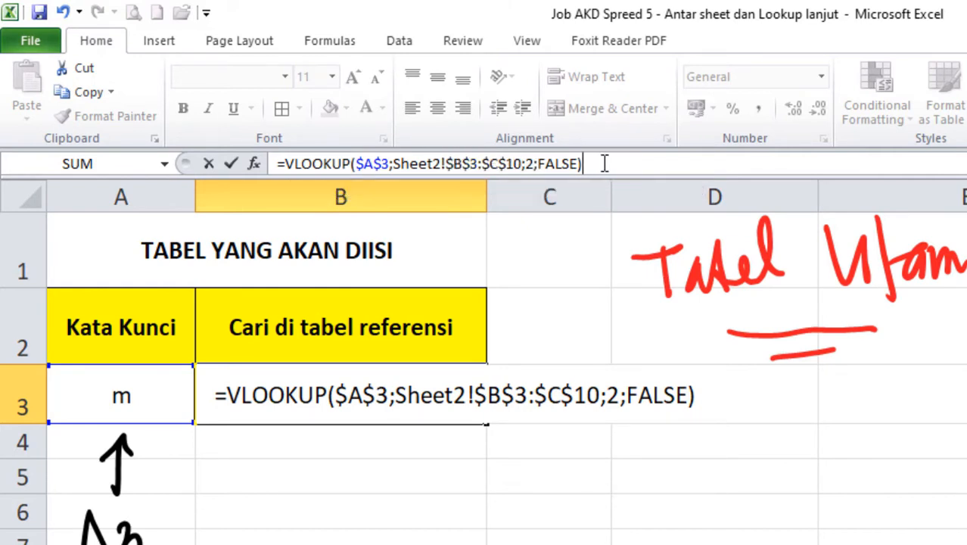
pyautogui.press('Return')
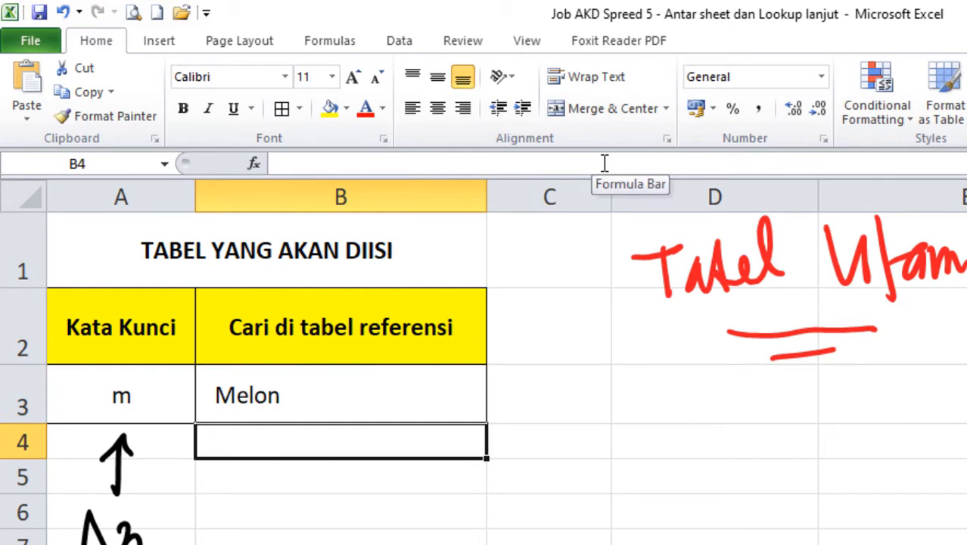
# Test the updated lookup by entering the keyword j and then l in cell A3.
pyautogui.click(129, 392)
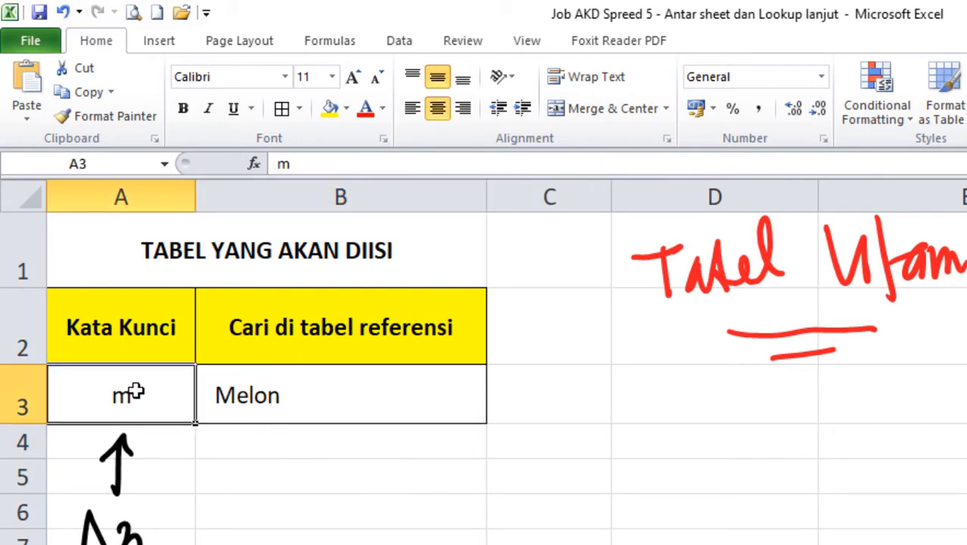
pyautogui.write('j')
pyautogui.press('Return')
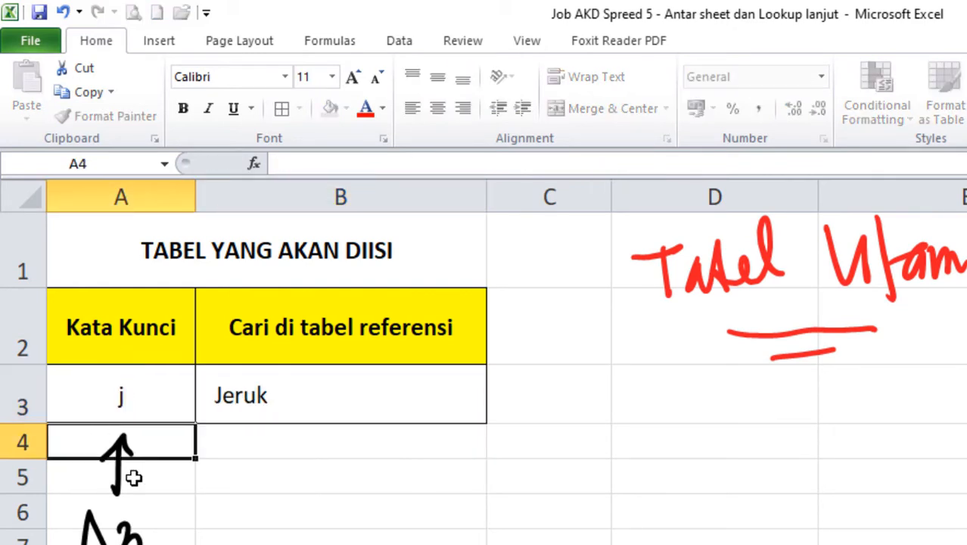
pyautogui.press('Up')
pyautogui.write('l')
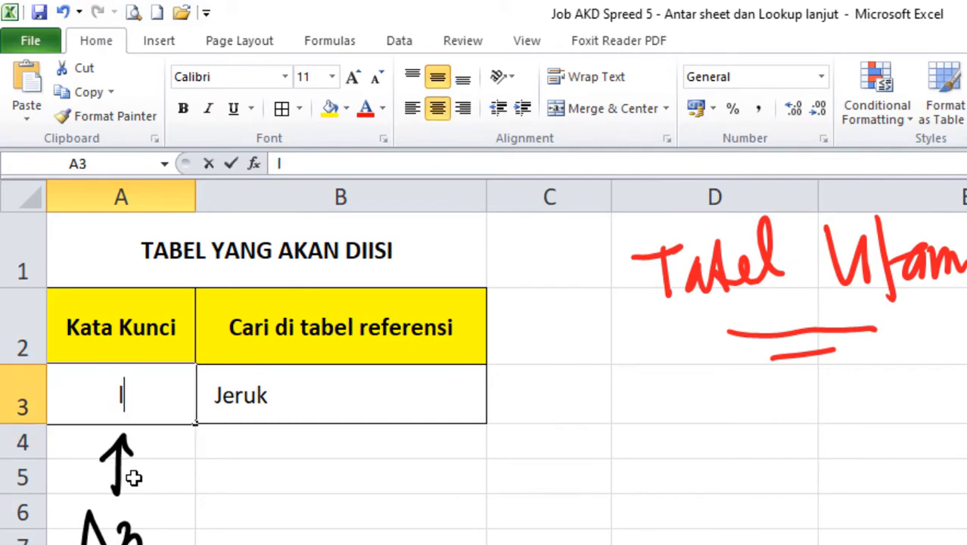
pyautogui.press('Return')
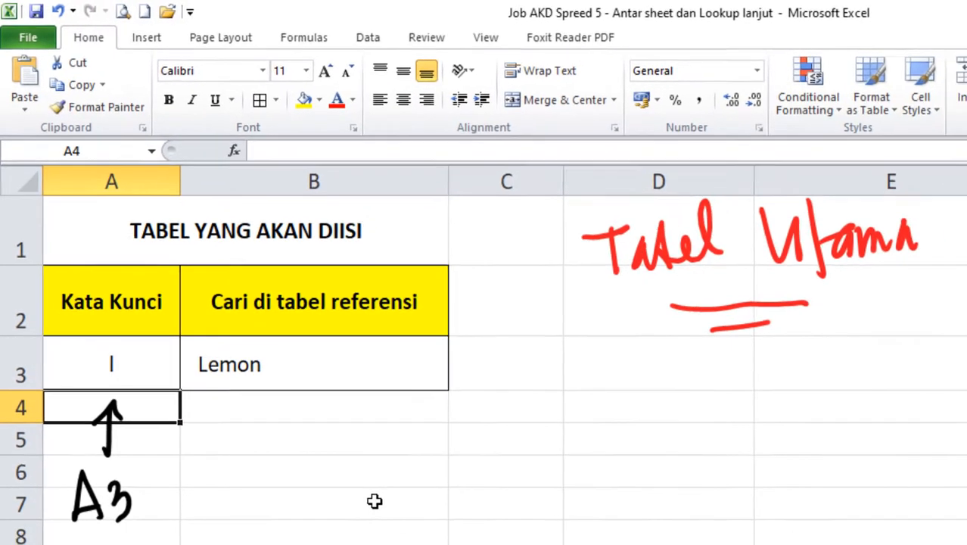
# Draw a downward arrow in red ink on Sheet2 beside the lower end of the reference table, from about row 9 to row 15.
pyautogui.click(406, 542)
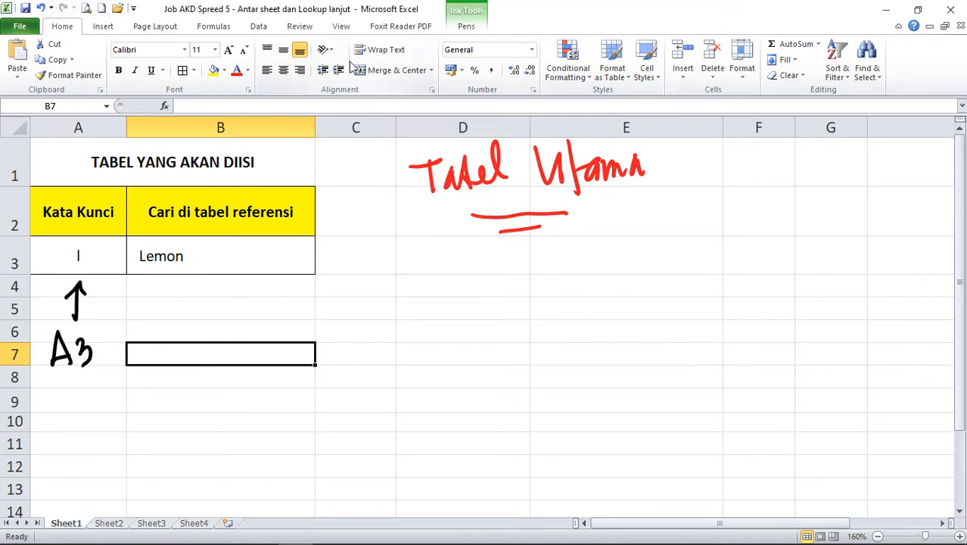
pyautogui.click(105, 524)
pyautogui.click(376, 235)
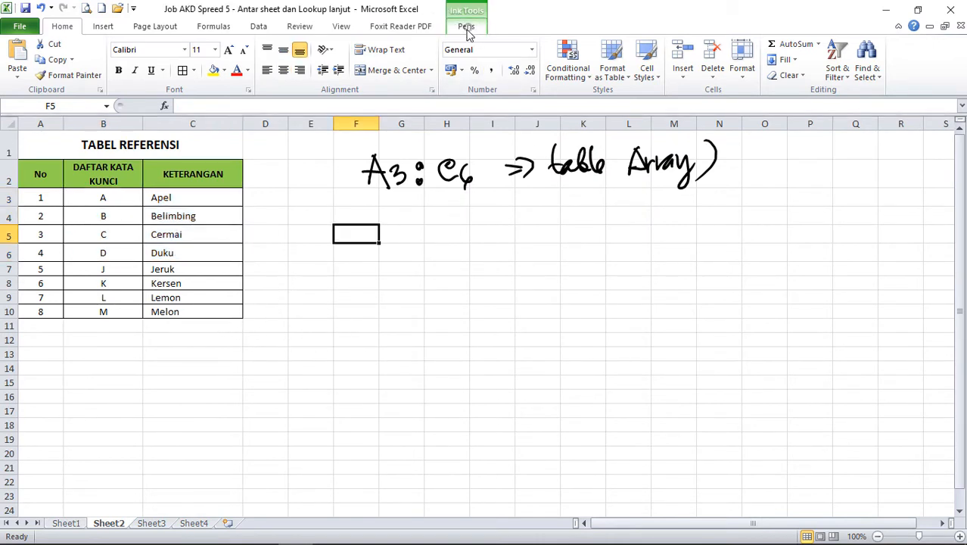
pyautogui.click(465, 28)
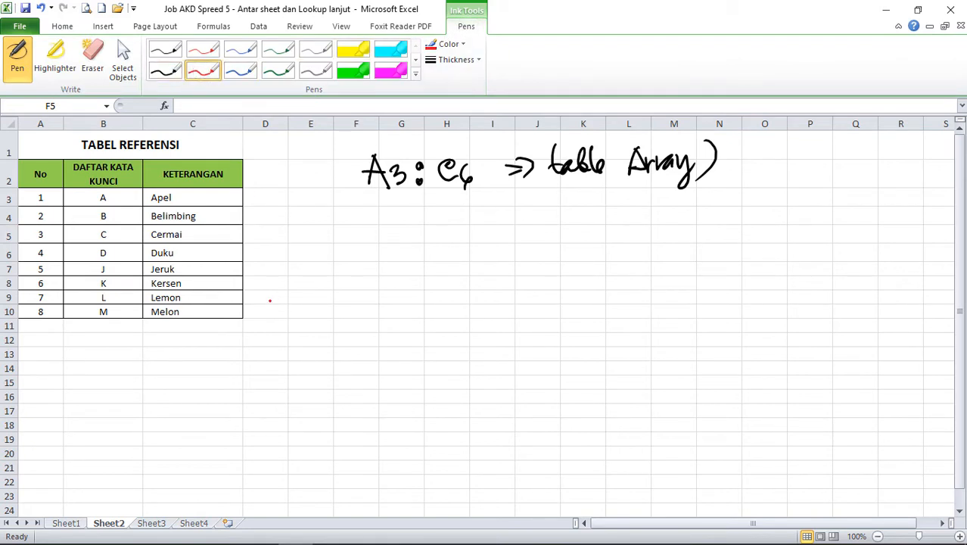
pyautogui.moveTo(266, 296); pyautogui.dragTo(266, 388)
pyautogui.moveTo(259, 371); pyautogui.dragTo(277, 376)
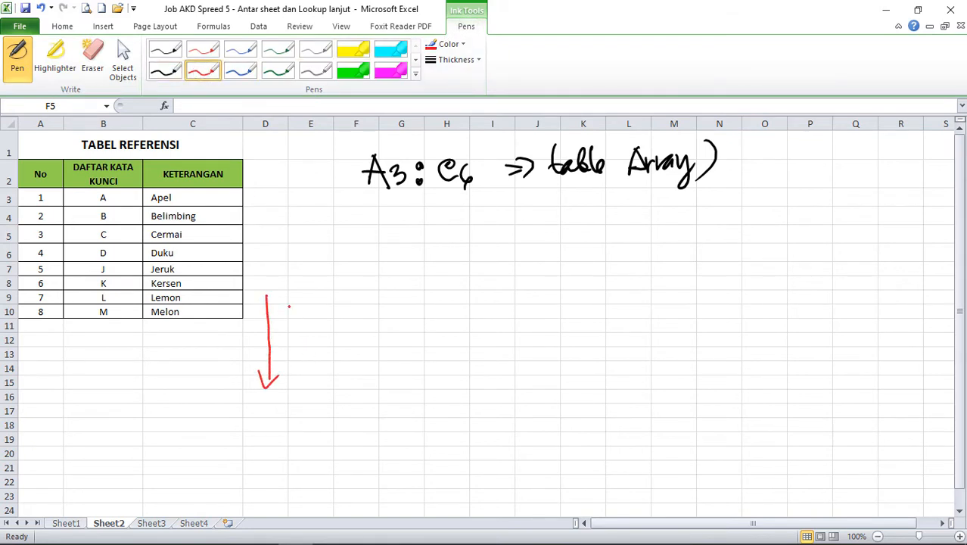
# Handwrite the red ink notes "Ratusan", "Ribuan" and "Jutaan ?" below one another beside the arrow on Sheet2.
pyautogui.moveTo(289, 307)
pyautogui.mouseDown()
pyautogui.moveTo(289, 326)
pyautogui.moveTo(327, 309)
pyautogui.moveTo(360, 335)
pyautogui.moveTo(359, 358)
pyautogui.moveTo(385, 333)
pyautogui.moveTo(410, 328)
pyautogui.mouseUp()
pyautogui.moveTo(291, 373)
pyautogui.mouseDown()
pyautogui.moveTo(295, 384)
pyautogui.moveTo(337, 363)
pyautogui.moveTo(363, 401)
pyautogui.moveTo(391, 386)
pyautogui.mouseUp()
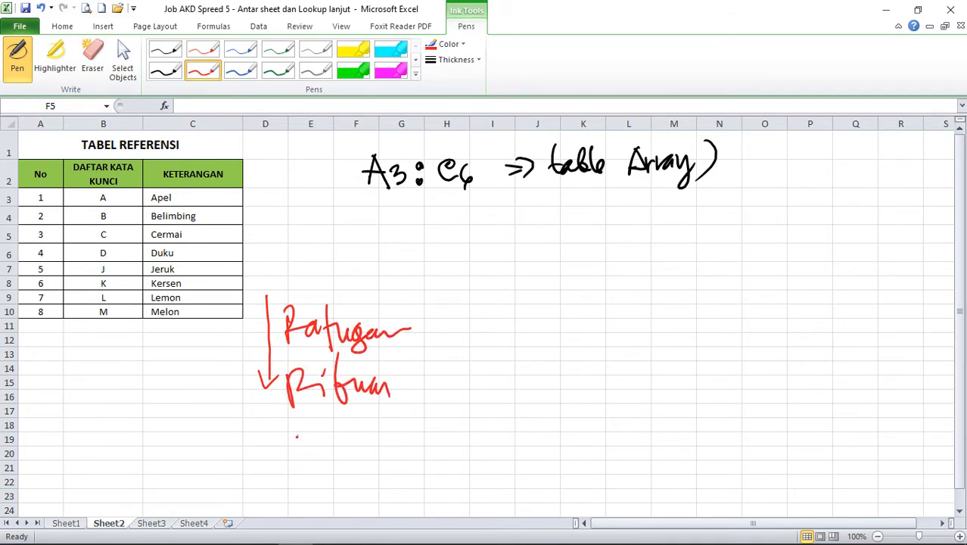
pyautogui.moveTo(297, 437)
pyautogui.mouseDown()
pyautogui.moveTo(413, 446)
pyautogui.moveTo(433, 419)
pyautogui.moveTo(444, 428)
pyautogui.mouseUp()
pyautogui.moveTo(439, 452); pyautogui.dragTo(452, 447)
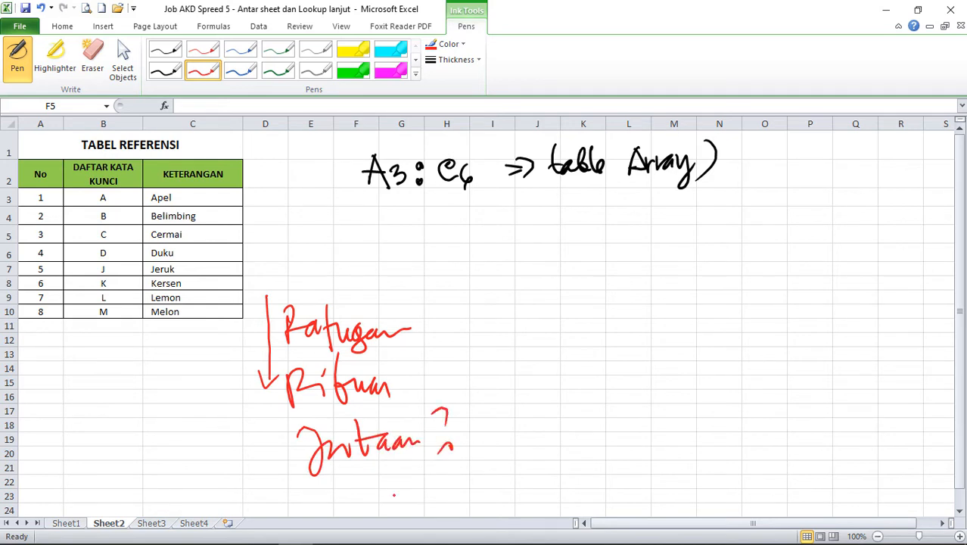
pyautogui.moveTo(51, 525)
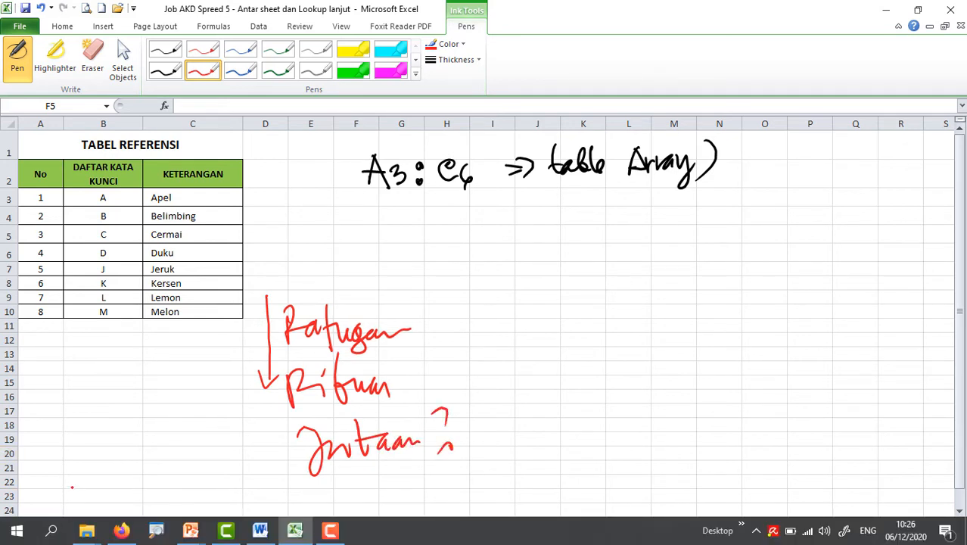
# Examine the table array argument of the VLOOKUP formula in cell B3 on Sheet1.
pyautogui.click(65, 523)
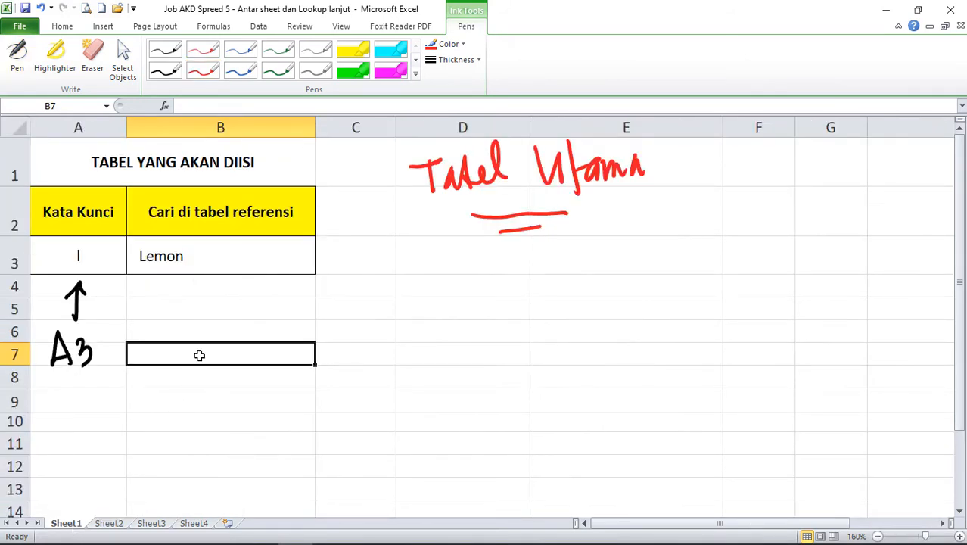
pyautogui.click(191, 257)
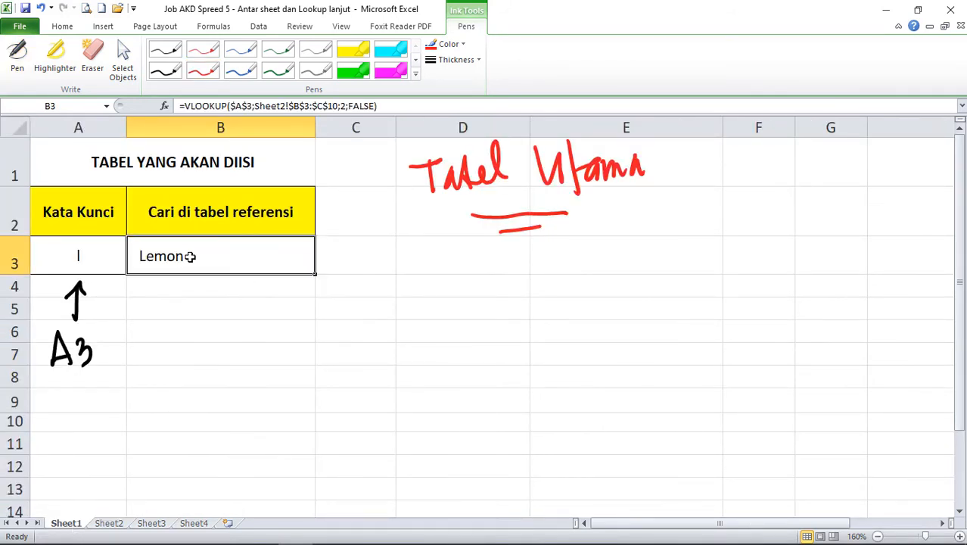
pyautogui.doubleClick(191, 257)
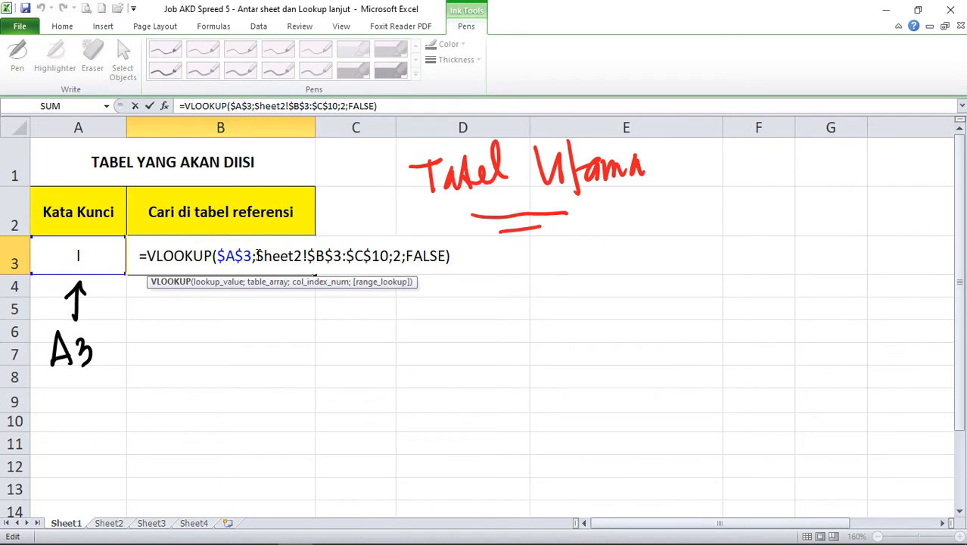
pyautogui.moveTo(258, 255); pyautogui.dragTo(388, 243)
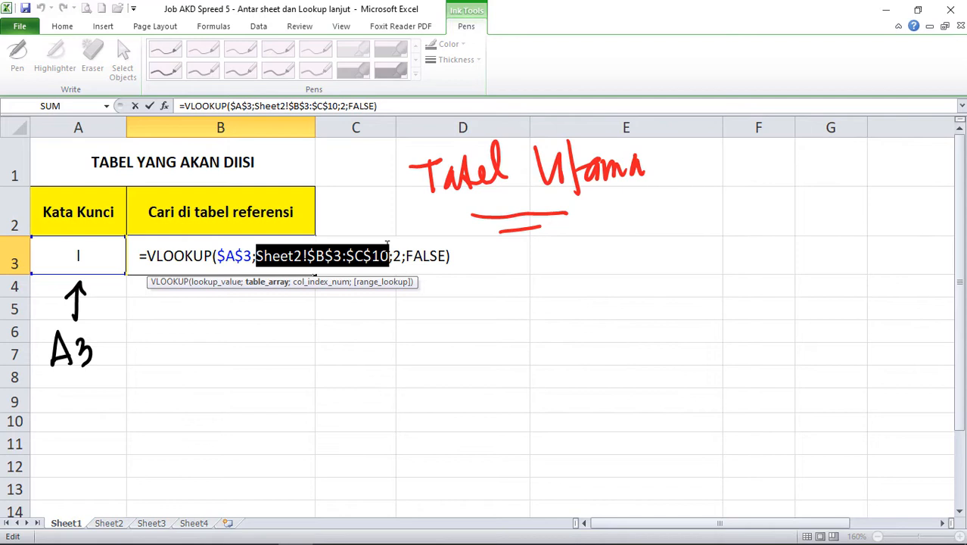
pyautogui.press('Escape')
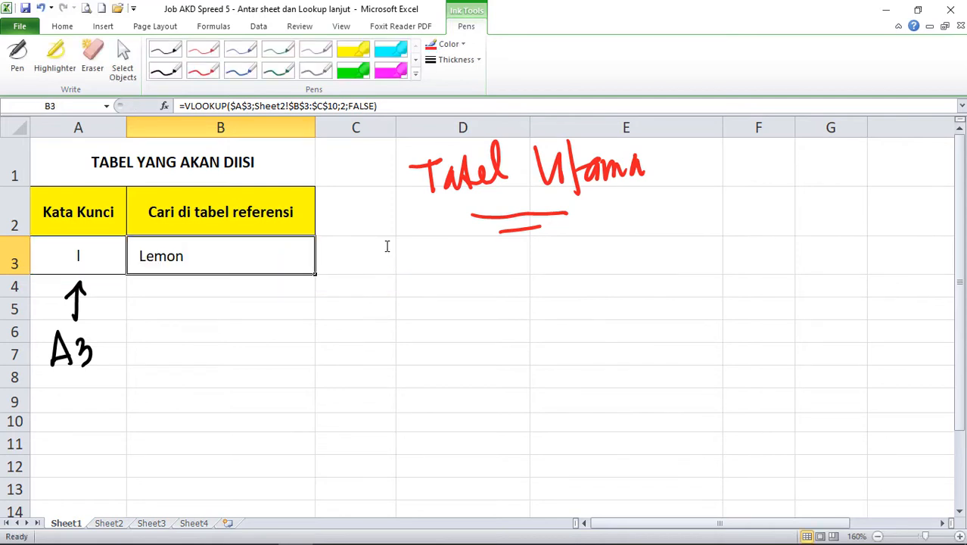
# Compare the start and end rows of the table array in B3's formula with the reference table on Sheet2.
pyautogui.click(111, 524)
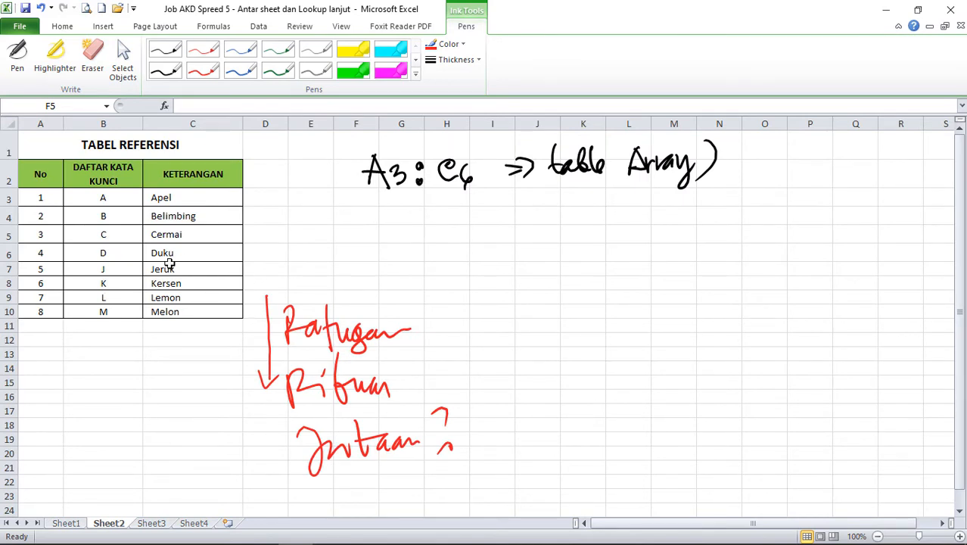
pyautogui.click(73, 525)
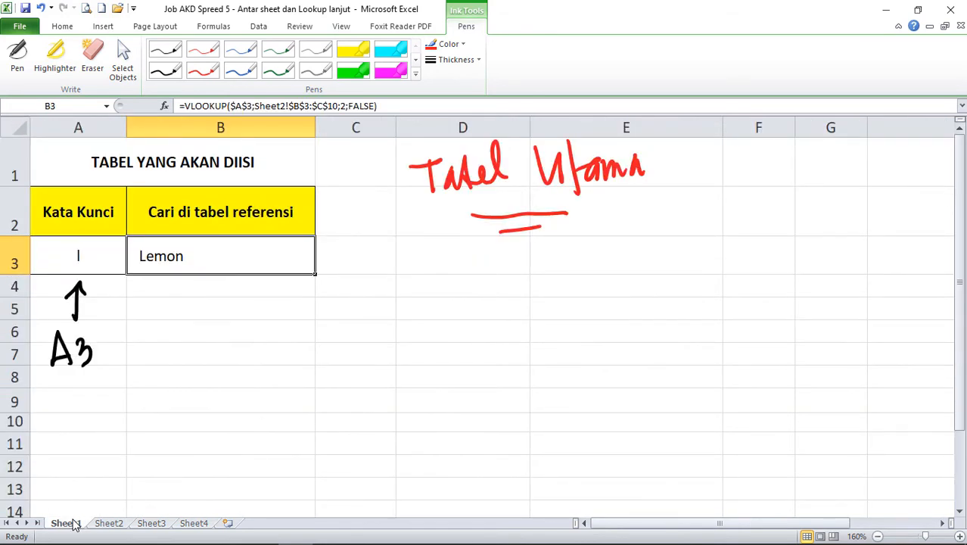
pyautogui.doubleClick(293, 257)
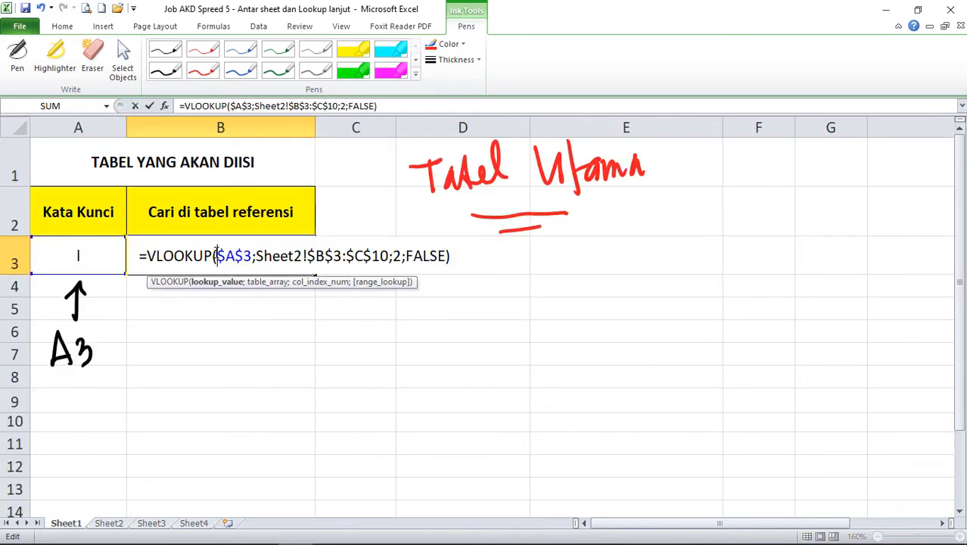
pyautogui.doubleClick(338, 256)
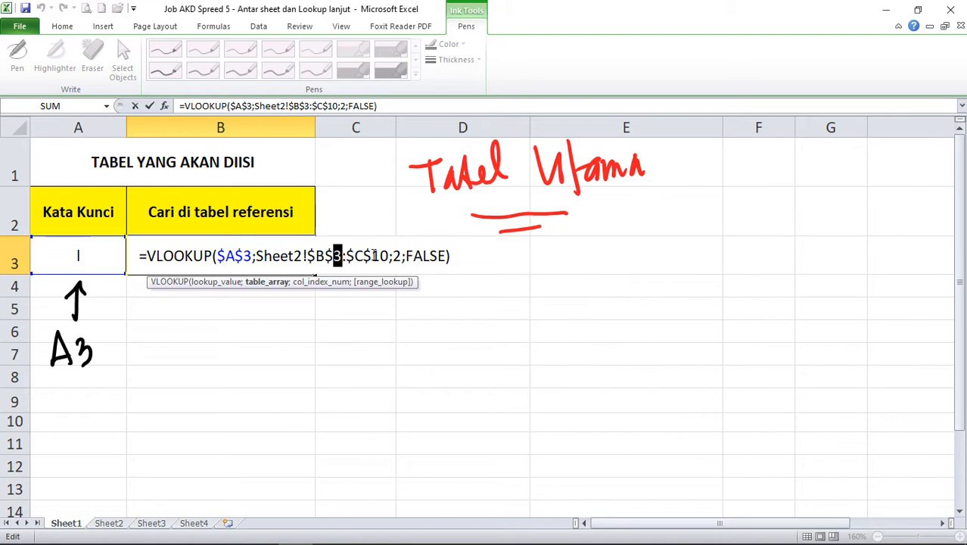
pyautogui.moveTo(372, 256); pyautogui.dragTo(389, 256)
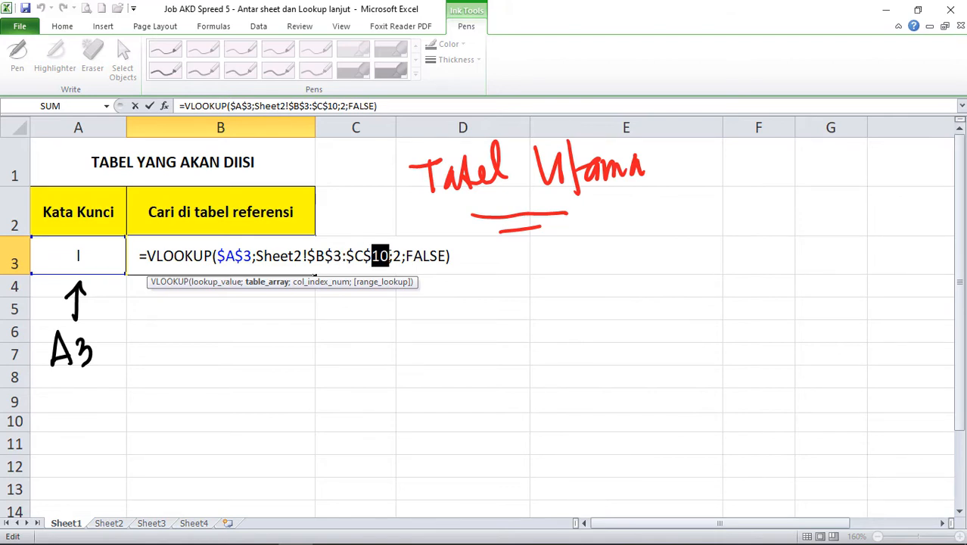
pyautogui.press('Escape')
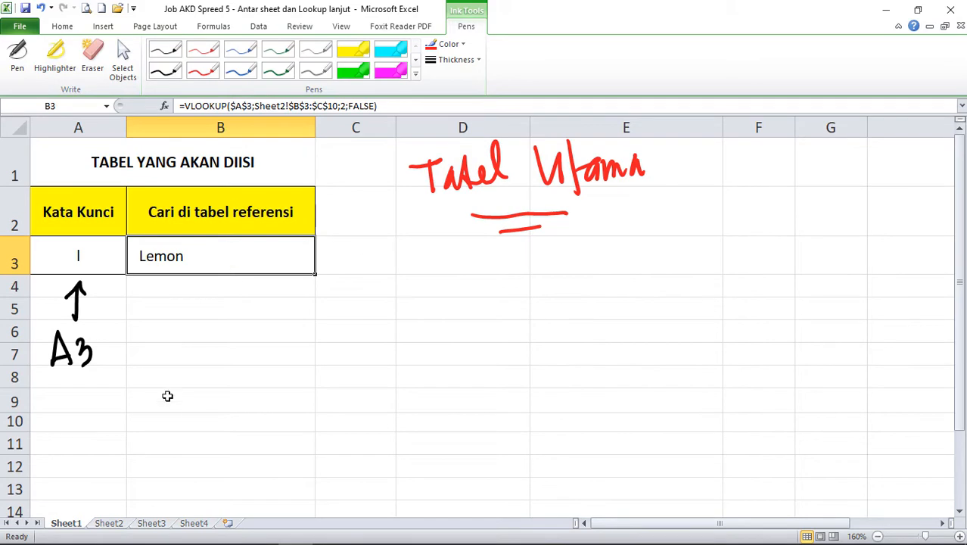
pyautogui.click(108, 524)
pyautogui.click(72, 524)
pyautogui.doubleClick(222, 257)
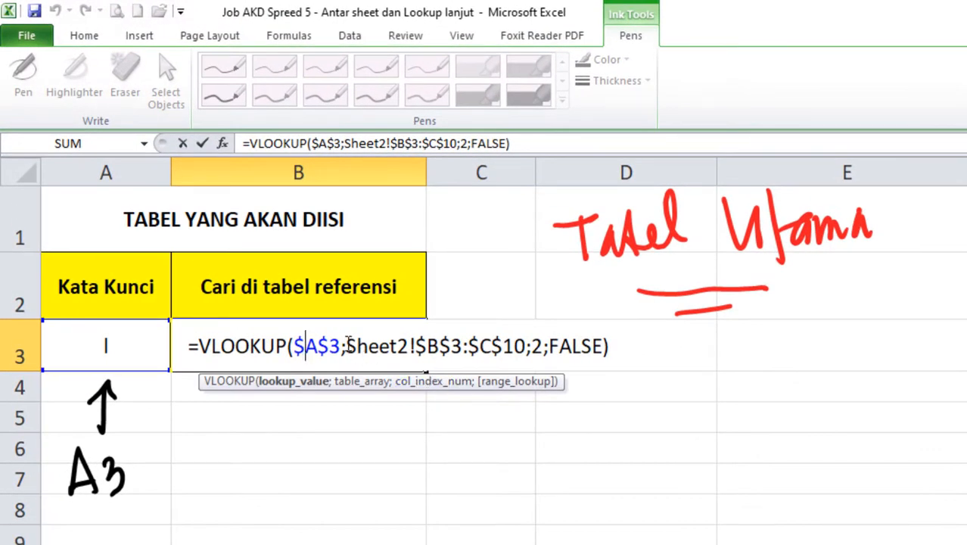
pyautogui.moveTo(347, 342); pyautogui.dragTo(529, 349)
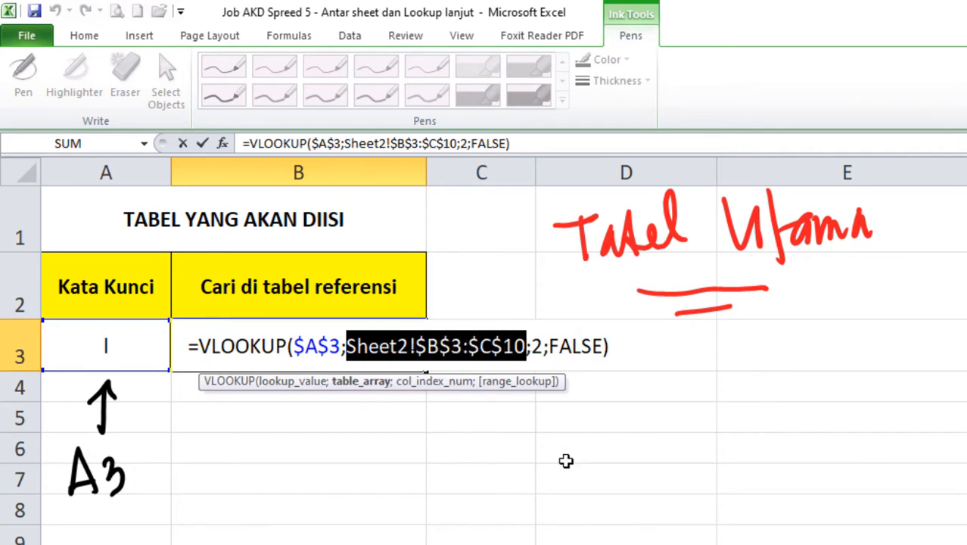
pyautogui.press('Delete')
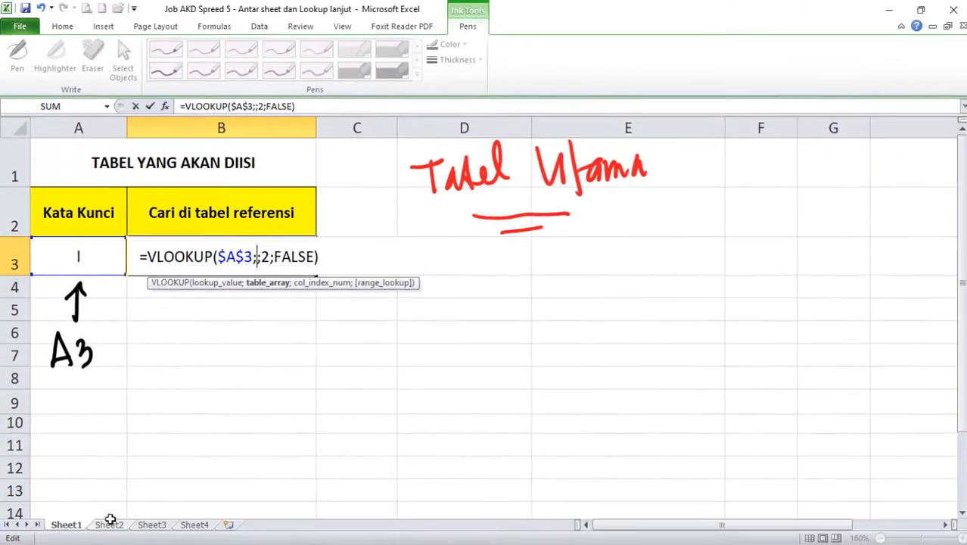
pyautogui.click(108, 523)
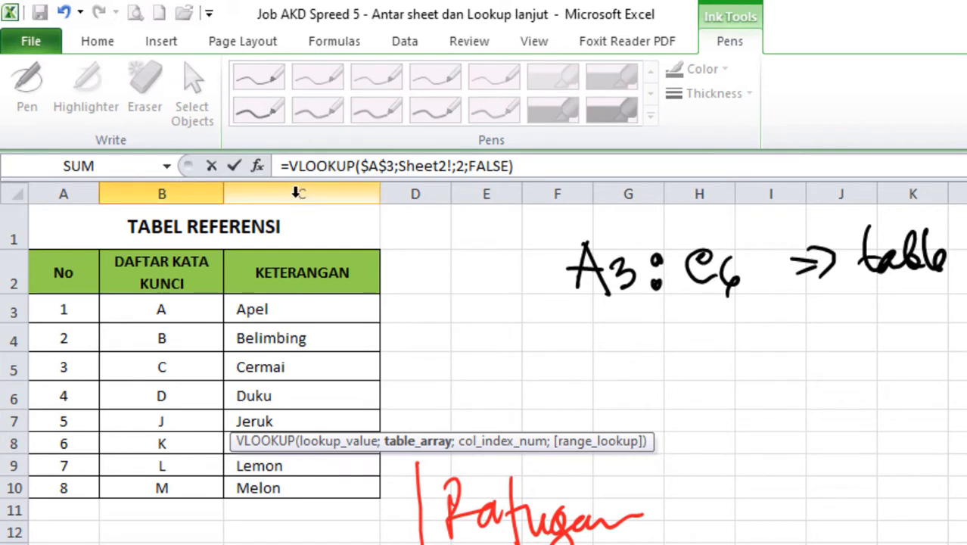
pyautogui.click(162, 190)
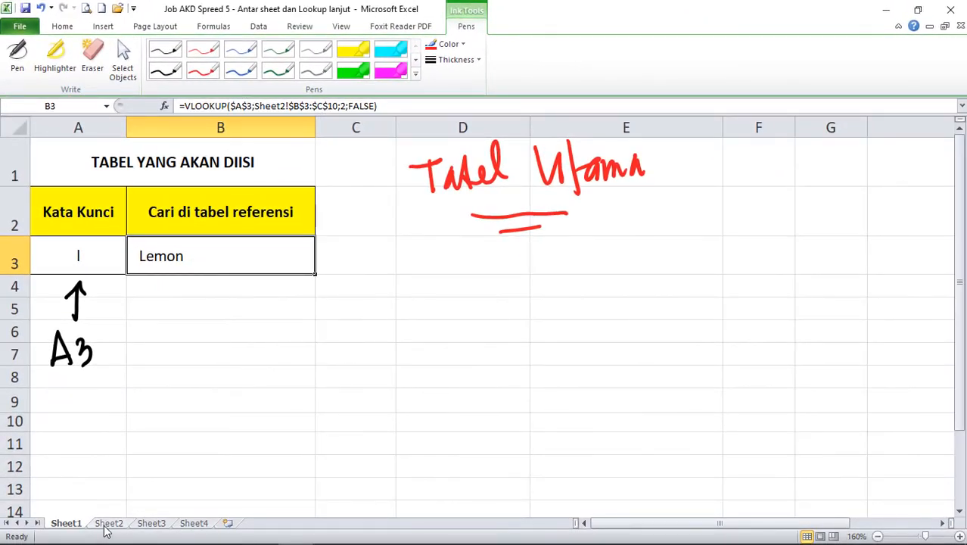
# Unmerge the title cell "TABEL REFERENSI" above the reference table on Sheet2.
pyautogui.click(107, 525)
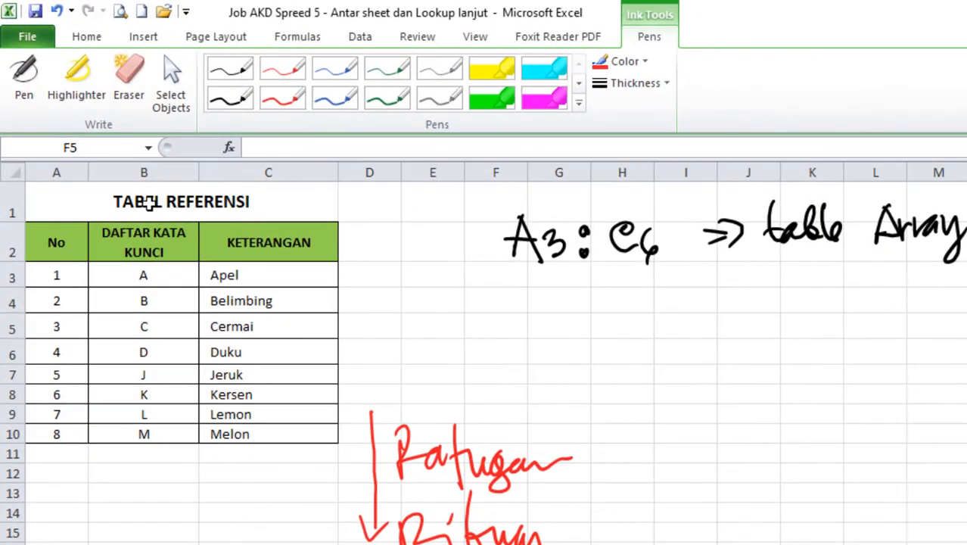
pyautogui.click(150, 202)
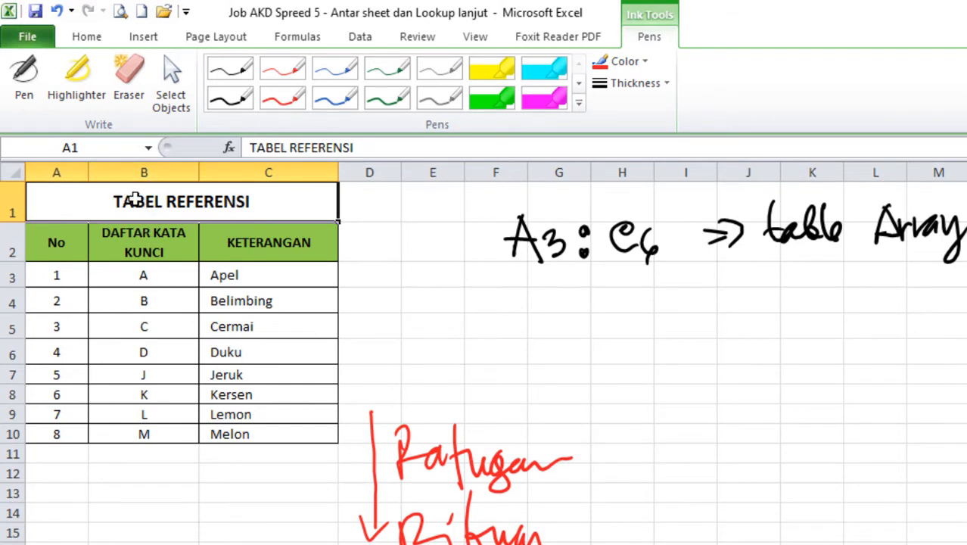
pyautogui.click(86, 36)
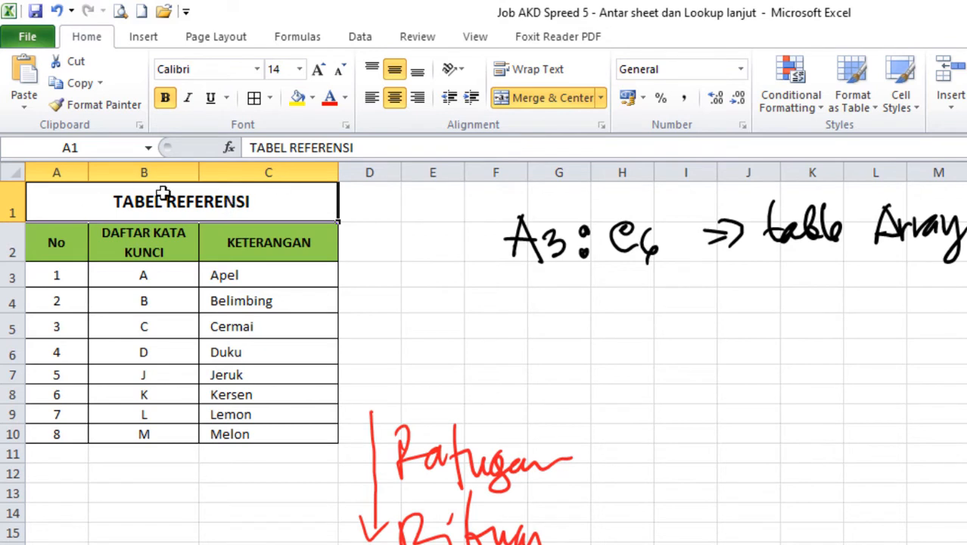
pyautogui.click(114, 291)
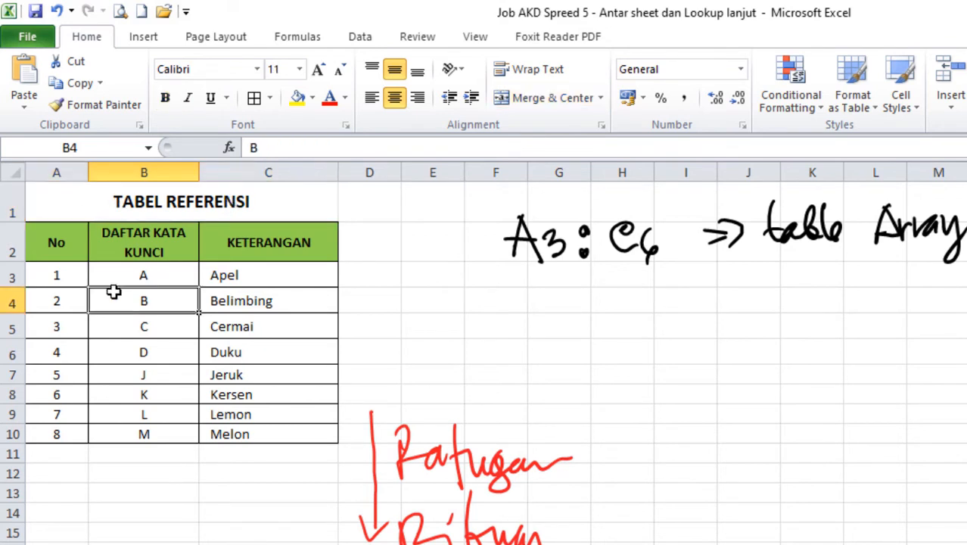
pyautogui.click(66, 206)
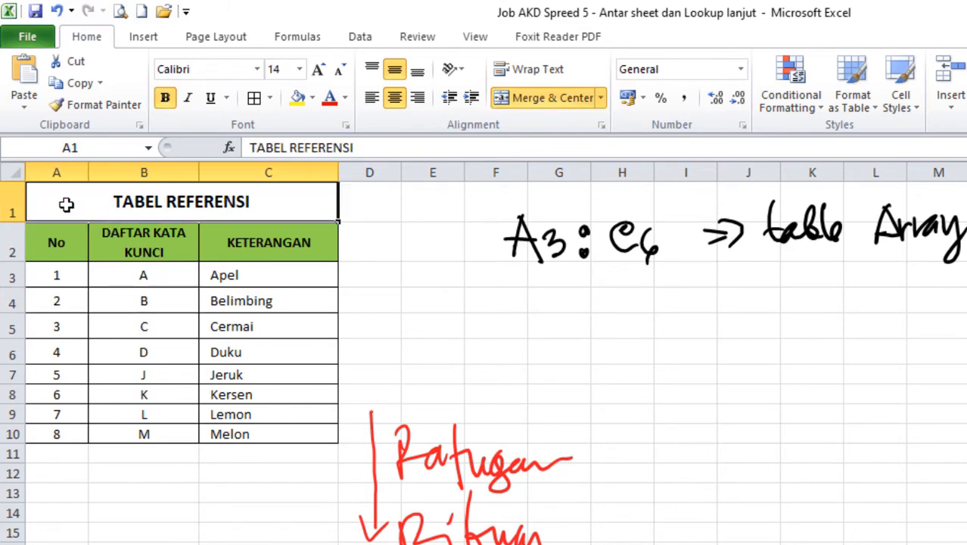
pyautogui.click(603, 99)
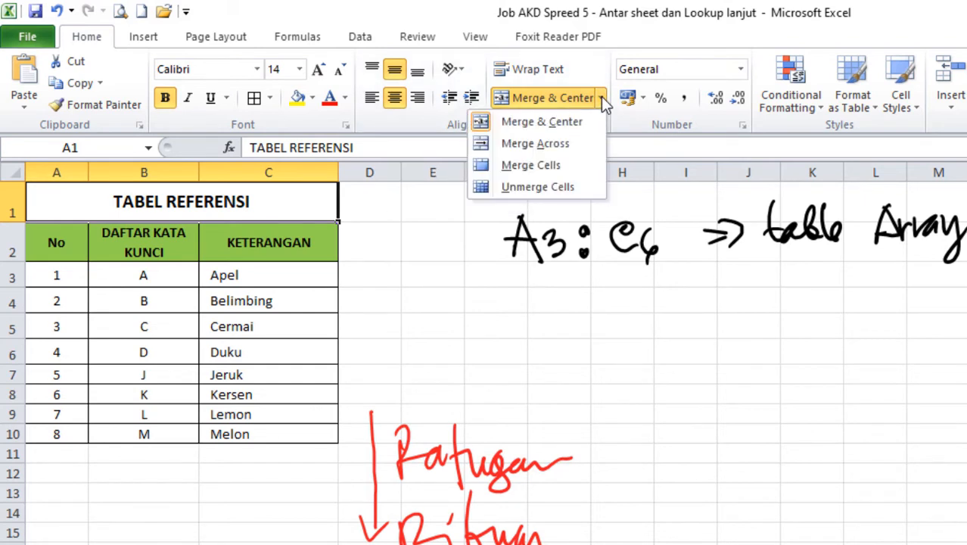
pyautogui.click(507, 186)
# Left-align the unmerged title in cell A1 on Sheet2.
pyautogui.click(132, 394)
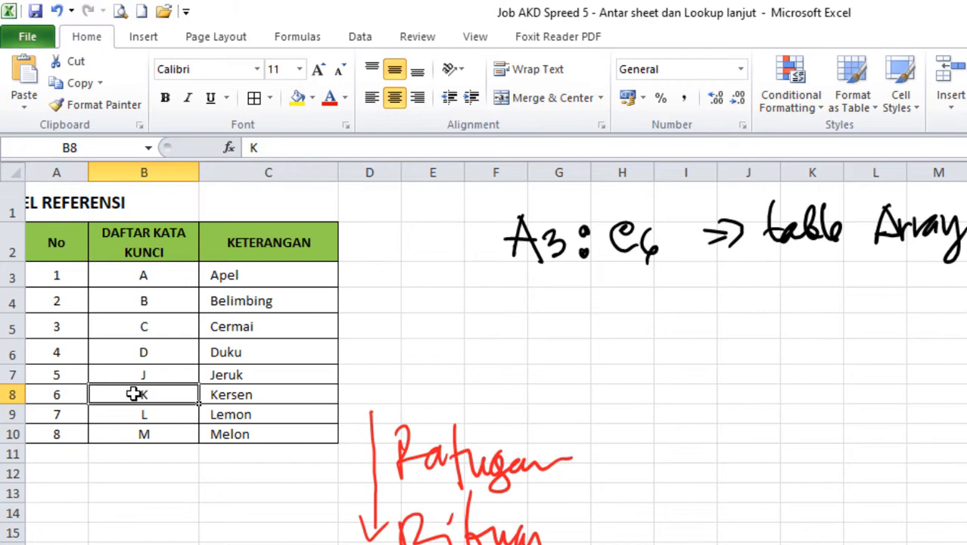
pyautogui.click(43, 200)
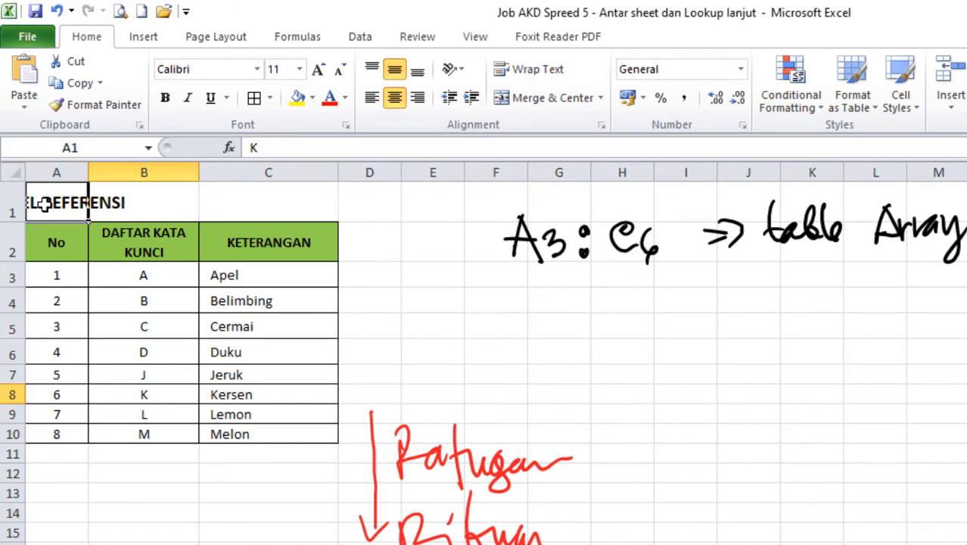
pyautogui.click(371, 98)
pyautogui.click(237, 489)
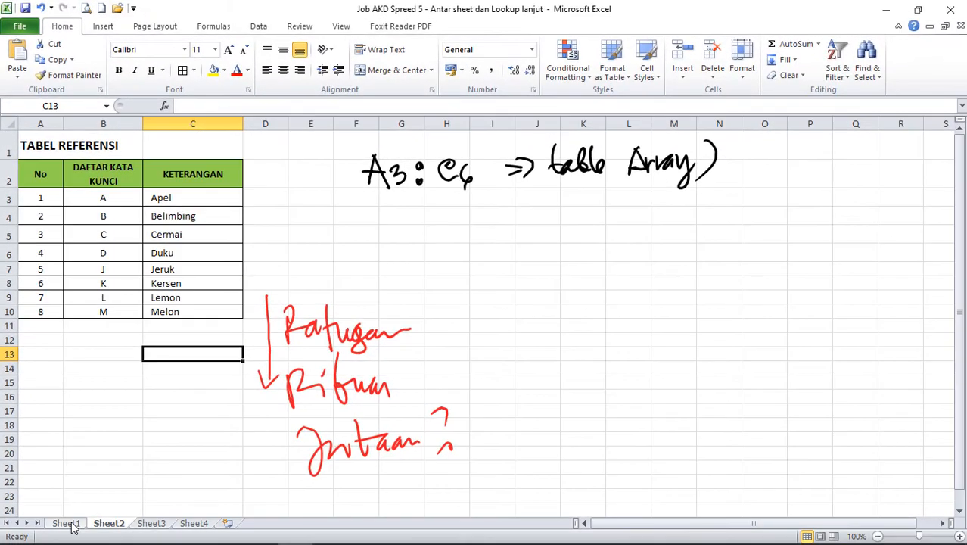
# Replace the table array in the VLOOKUP formula of Sheet1's cell B3 with the whole columns B:C of Sheet2.
pyautogui.click(75, 527)
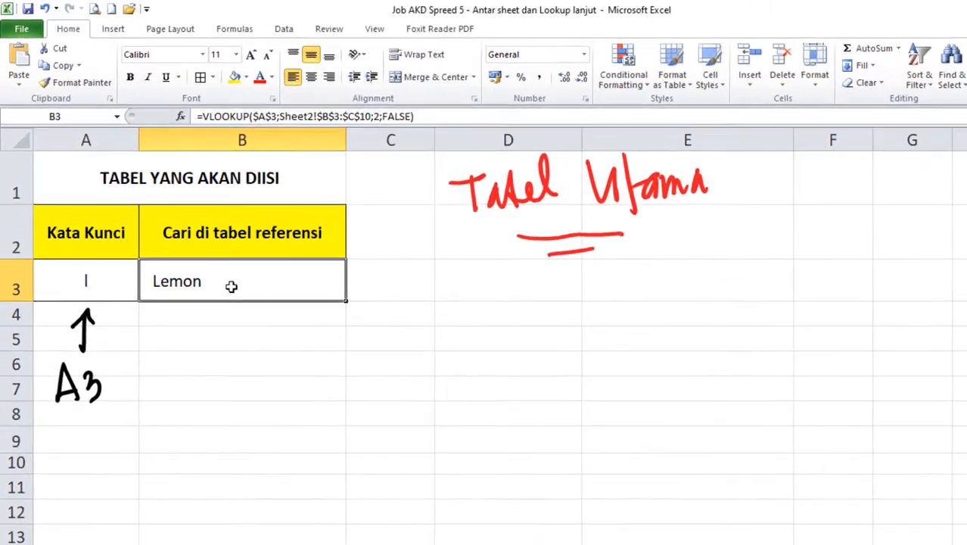
pyautogui.doubleClick(210, 261)
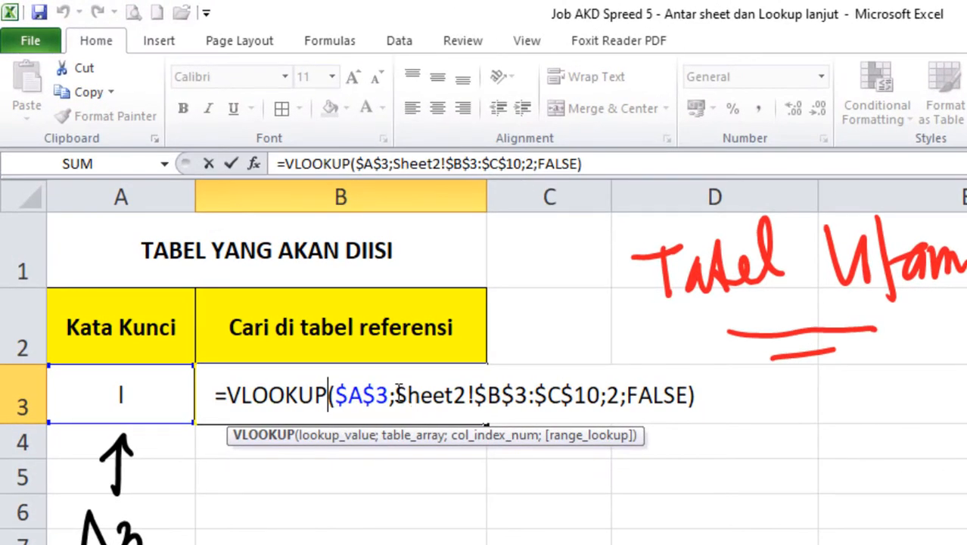
pyautogui.moveTo(396, 394); pyautogui.dragTo(601, 395)
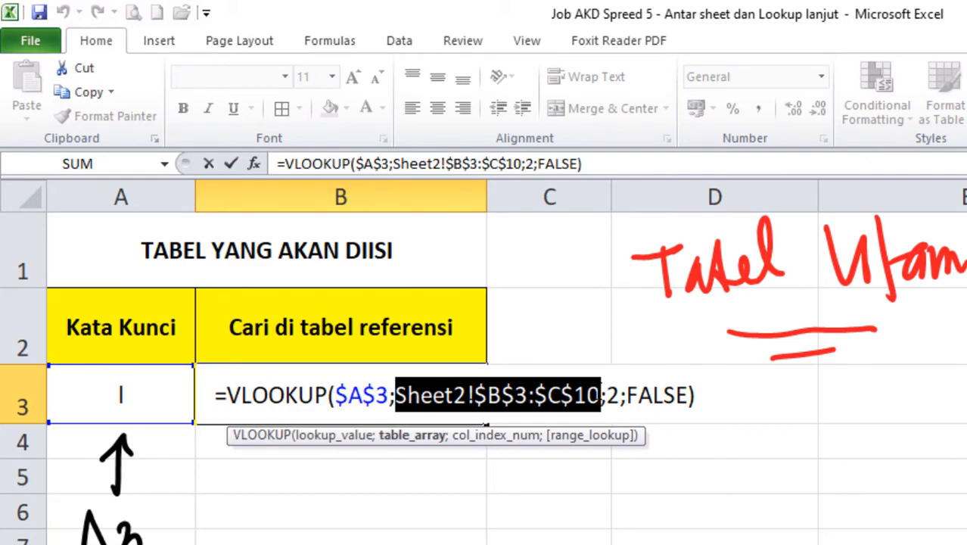
pyautogui.press('Delete')
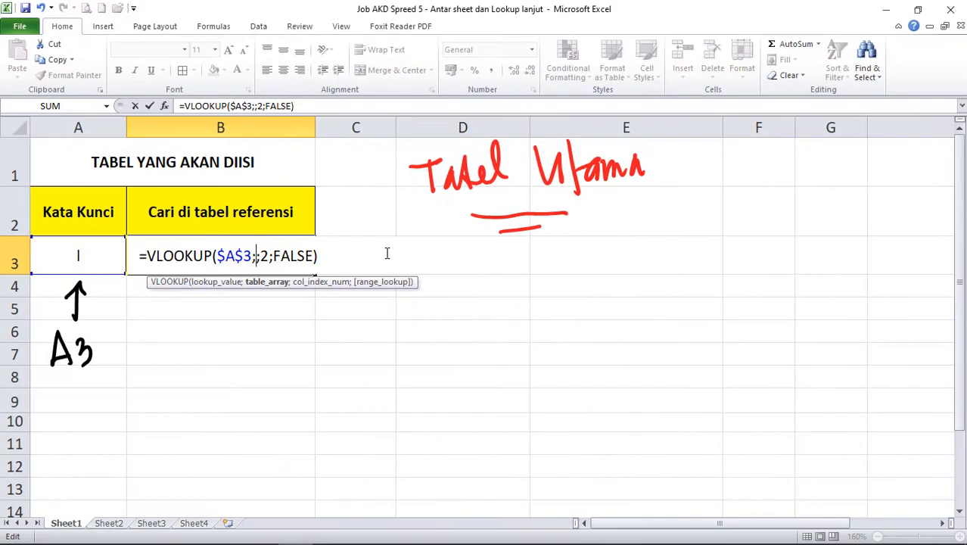
pyautogui.click(110, 523)
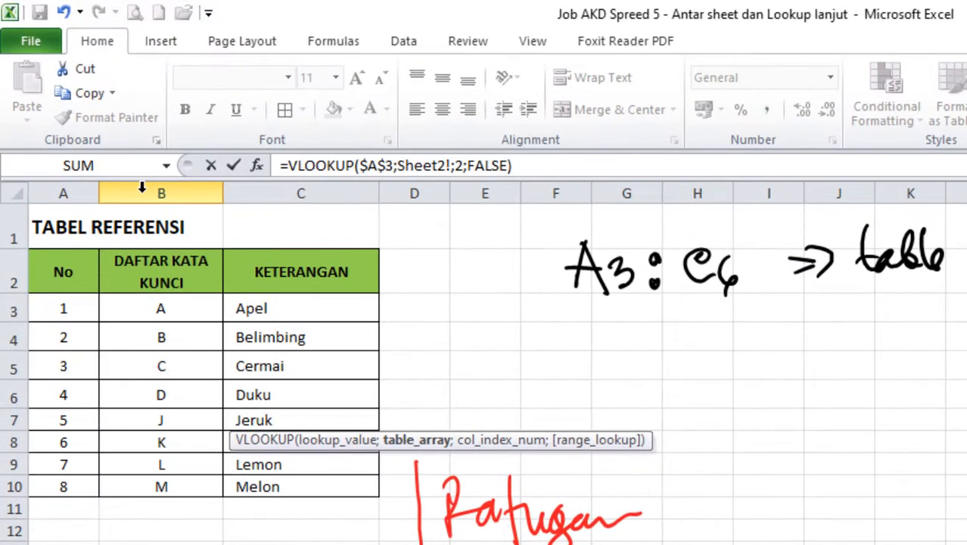
pyautogui.click(90, 121)
pyautogui.moveTo(141, 187); pyautogui.dragTo(301, 189)
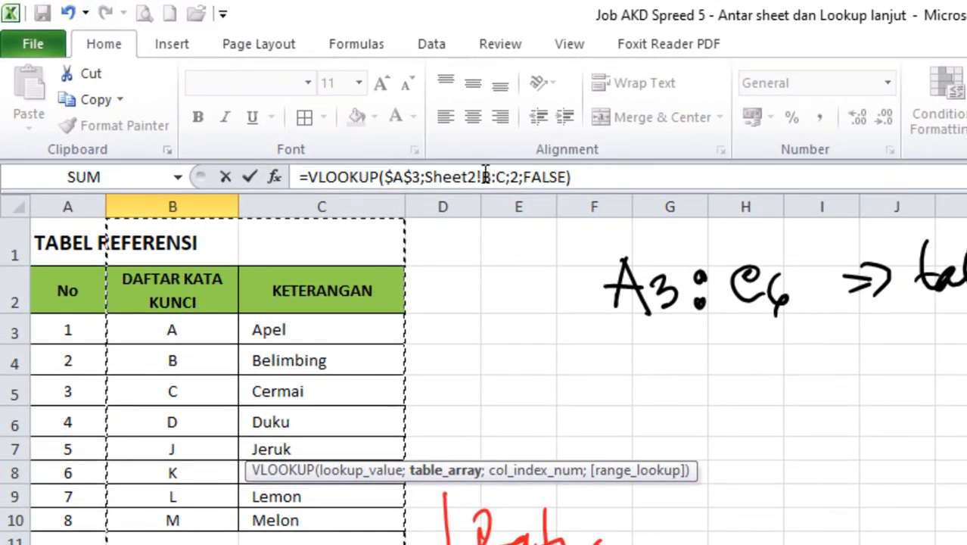
# Make the column range absolute as Sheet2!$B:$C, keep column index 2 and FALSE, and enter the formula.
pyautogui.moveTo(486, 174); pyautogui.dragTo(505, 176)
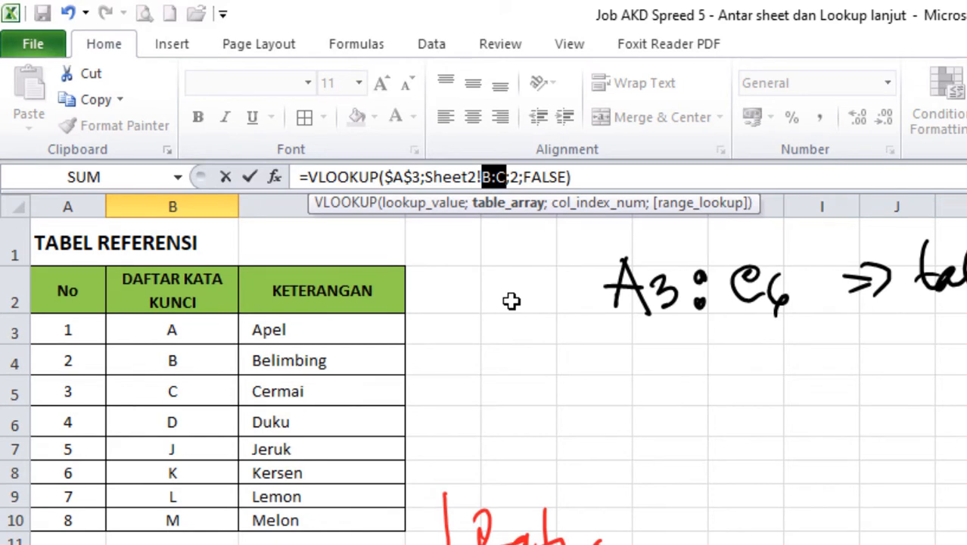
pyautogui.press('F4')
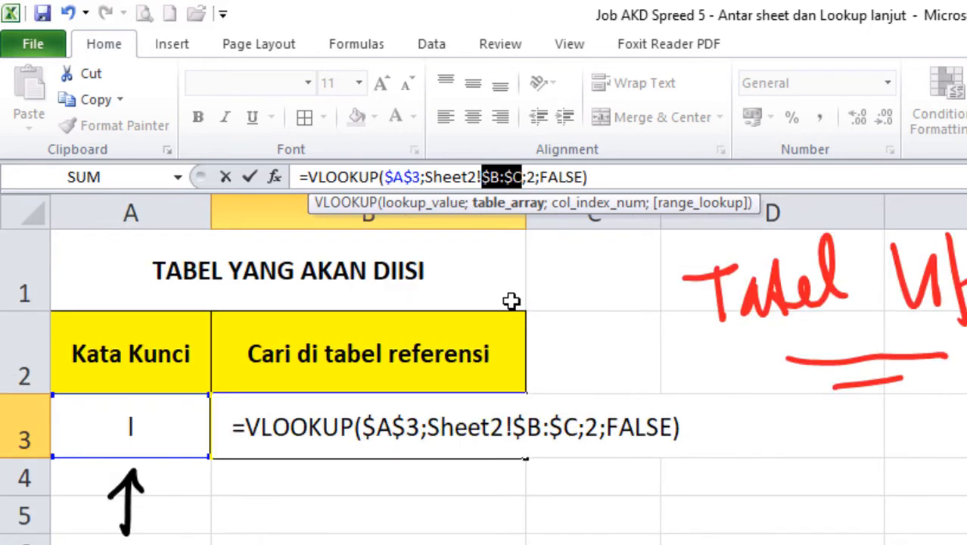
pyautogui.click(620, 176)
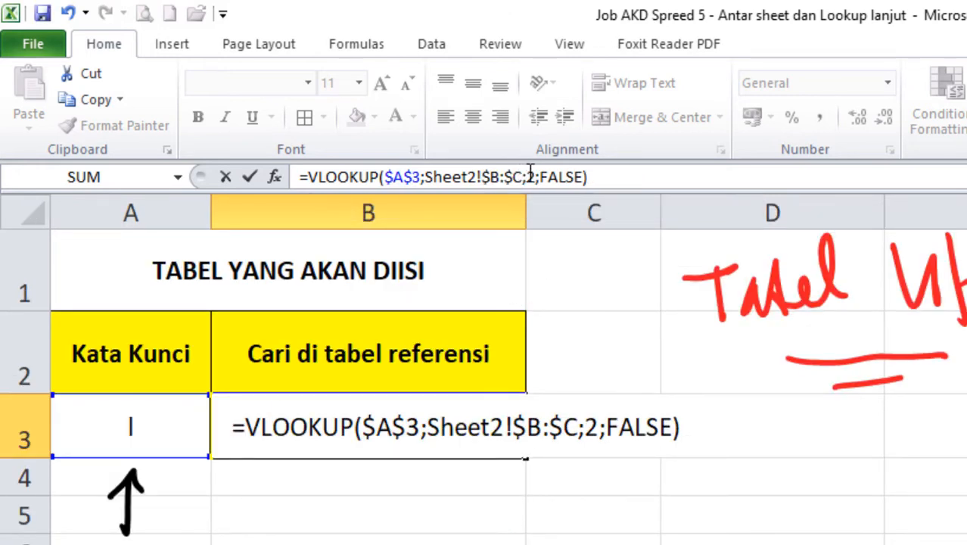
pyautogui.doubleClick(531, 176)
pyautogui.click(600, 178)
pyautogui.press('Return')
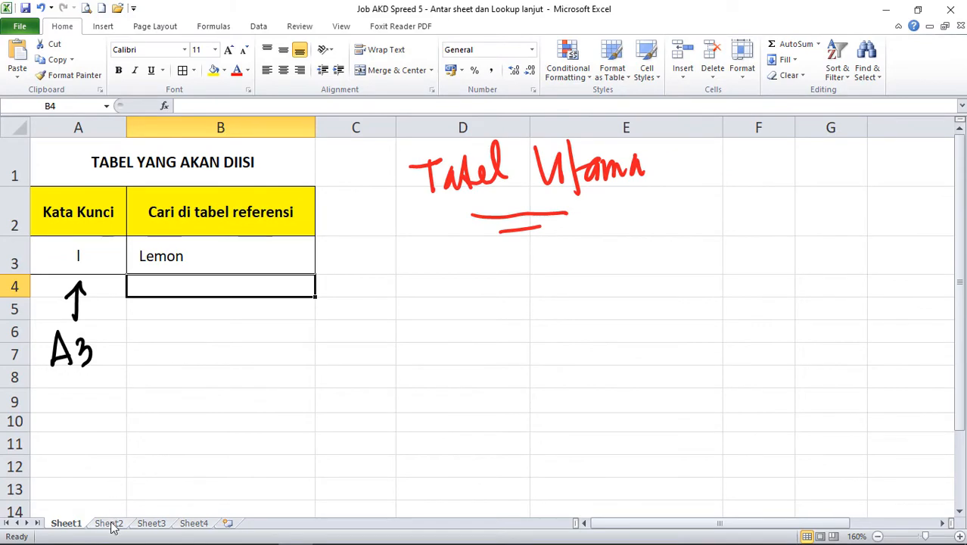
# Add keyword N with the description Nangka in row 11 of the reference table on Sheet2.
pyautogui.click(108, 523)
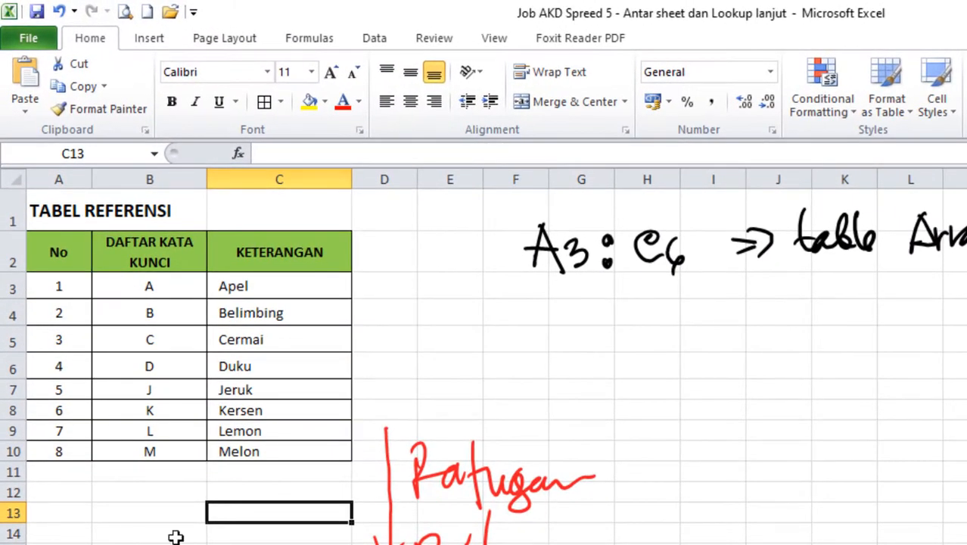
pyautogui.click(148, 473)
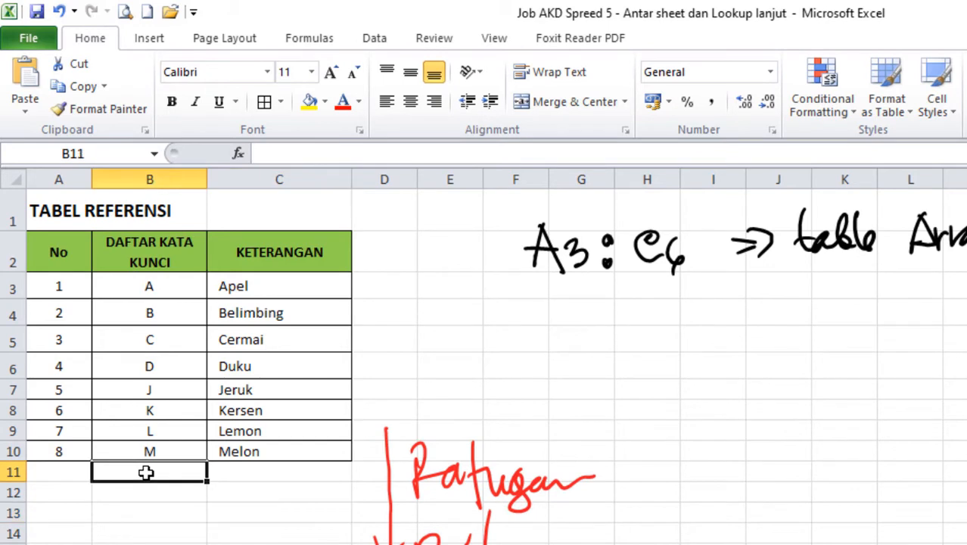
pyautogui.click(4, 473)
pyautogui.click(129, 469)
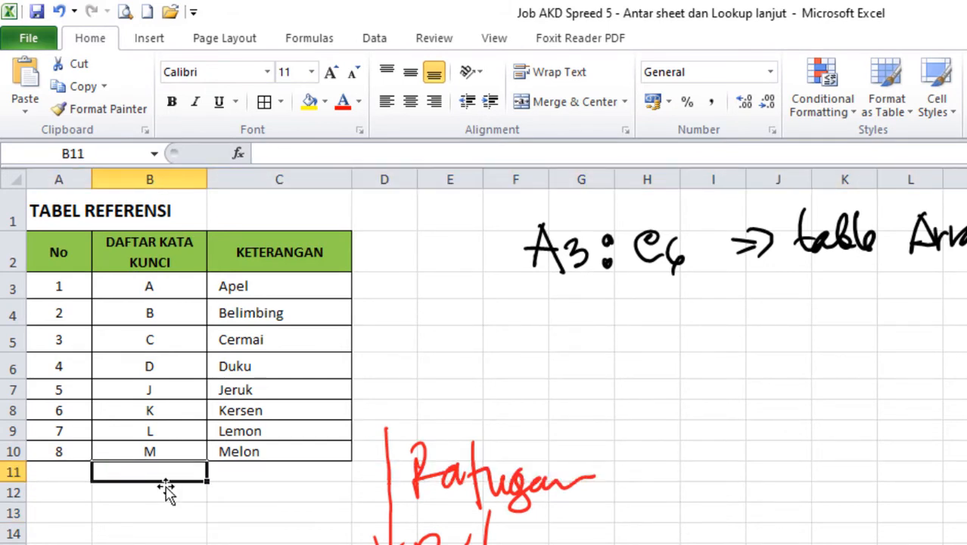
pyautogui.write('N')
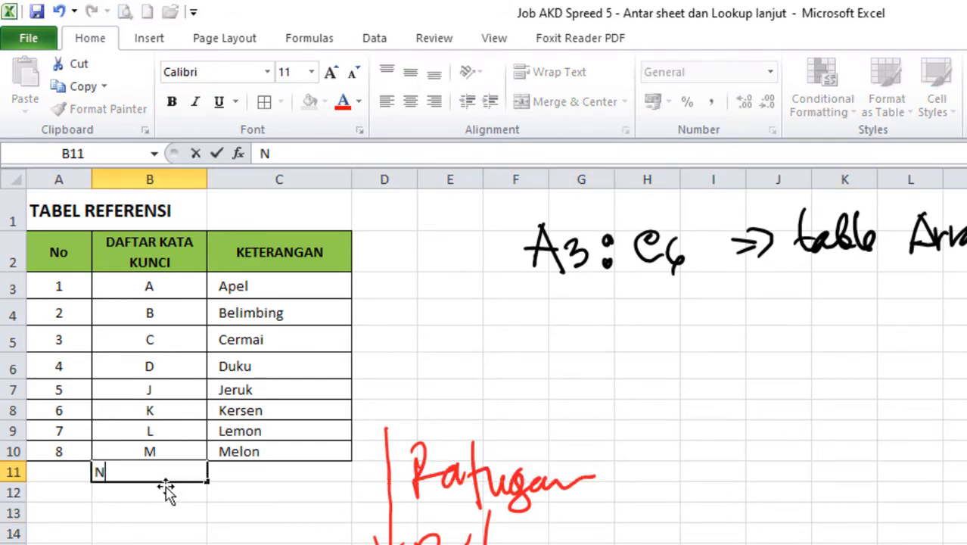
pyautogui.click(270, 470)
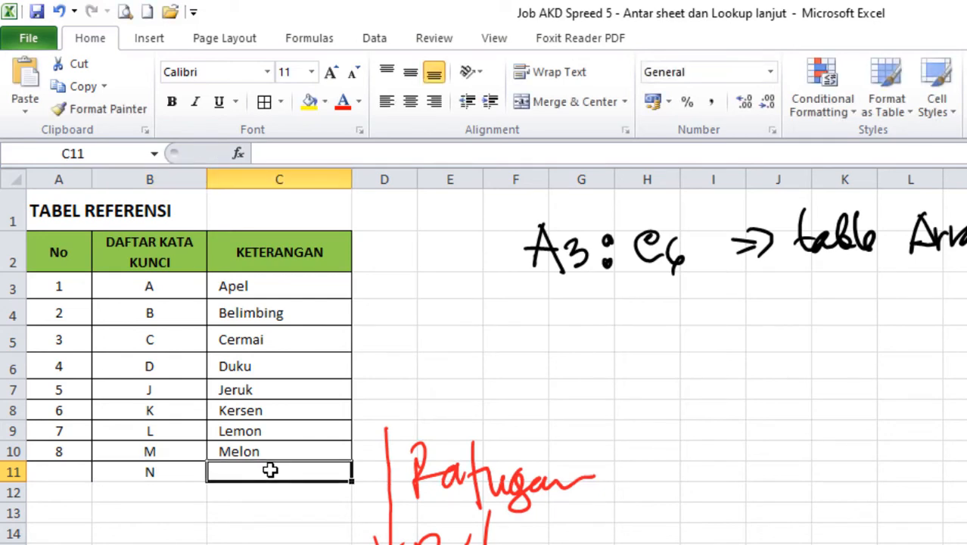
pyautogui.write('Na')
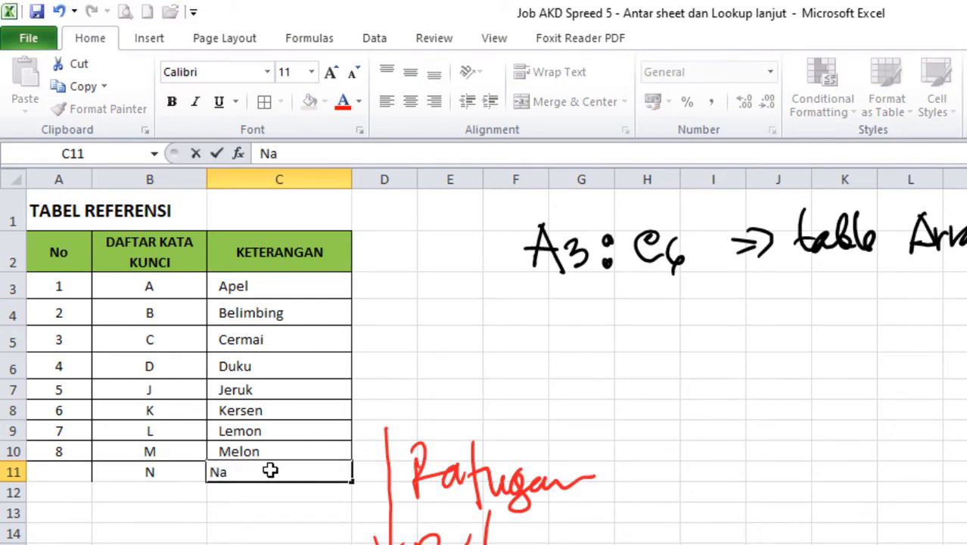
pyautogui.write('ngka')
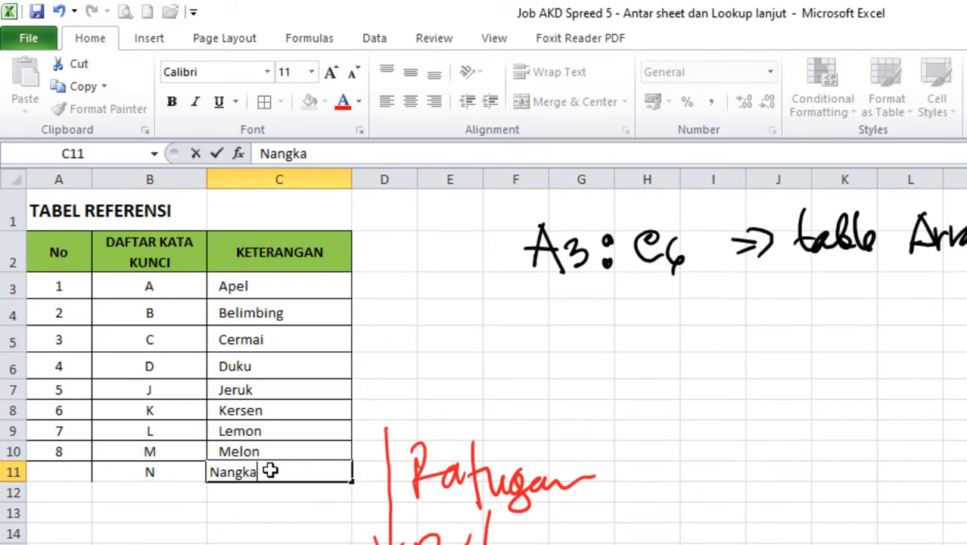
pyautogui.press('Return')
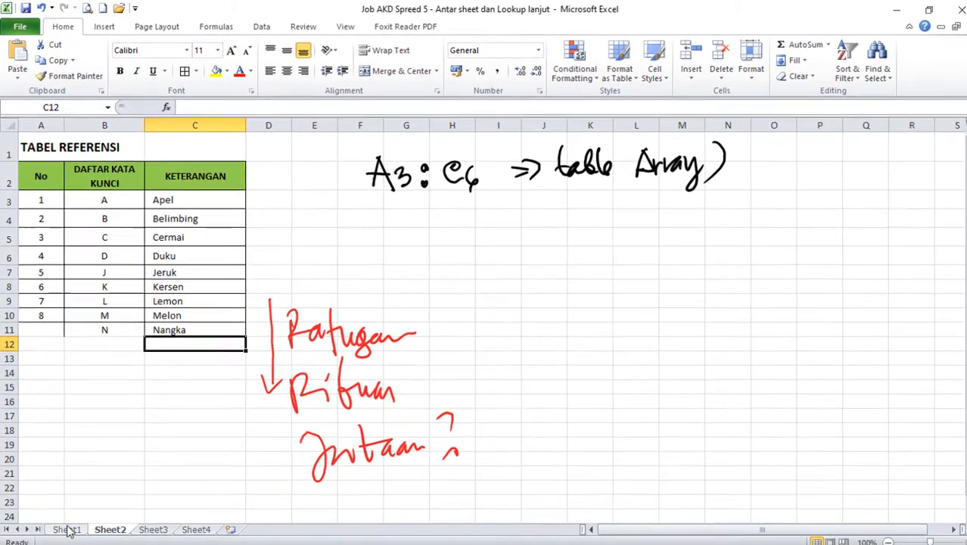
# Test the lookup on Sheet1 by entering N as the keyword in cell A3.
pyautogui.click(65, 524)
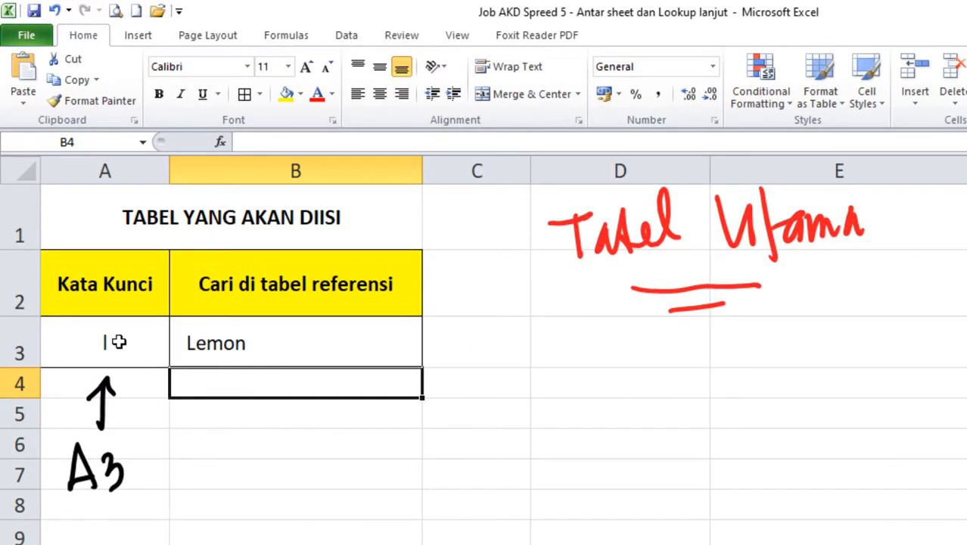
pyautogui.click(109, 319)
pyautogui.write('N')
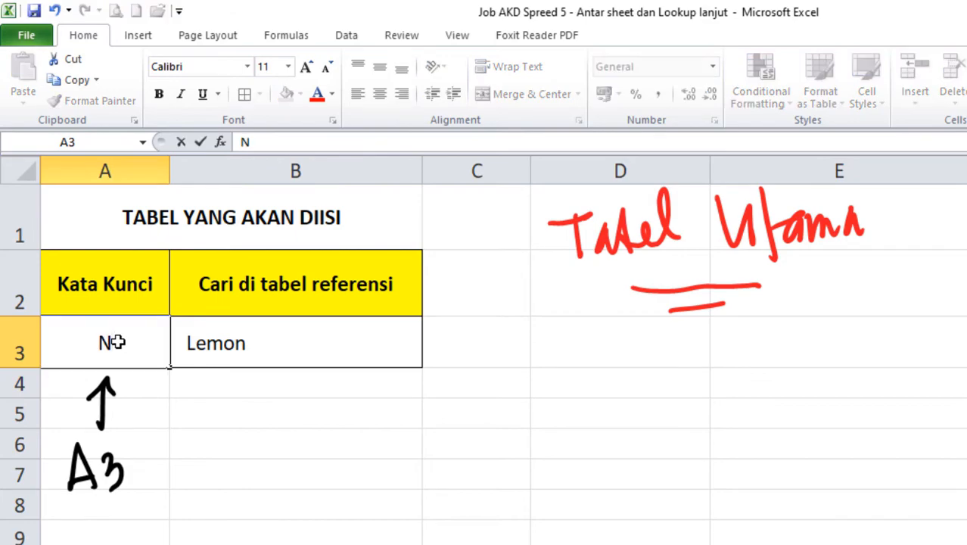
pyautogui.press('Return')
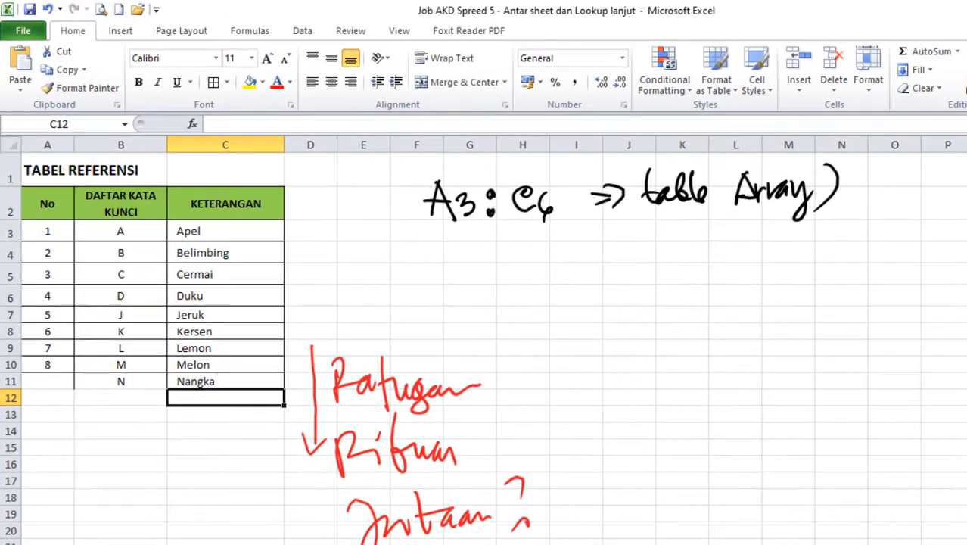
# Enter keyword S in cell B22 and Sirsat in cell C22 on Sheet2, well below the reference table.
pyautogui.click(98, 488)
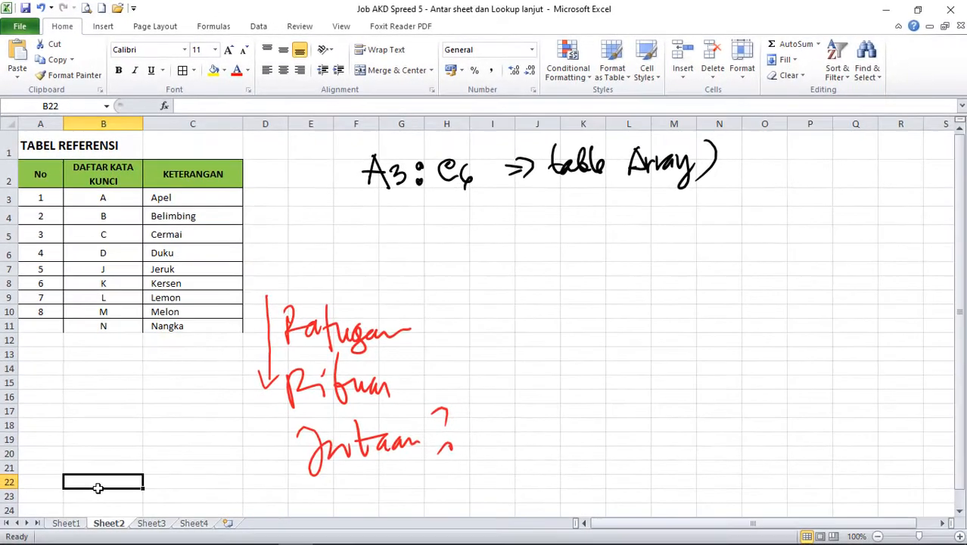
pyautogui.write('S')
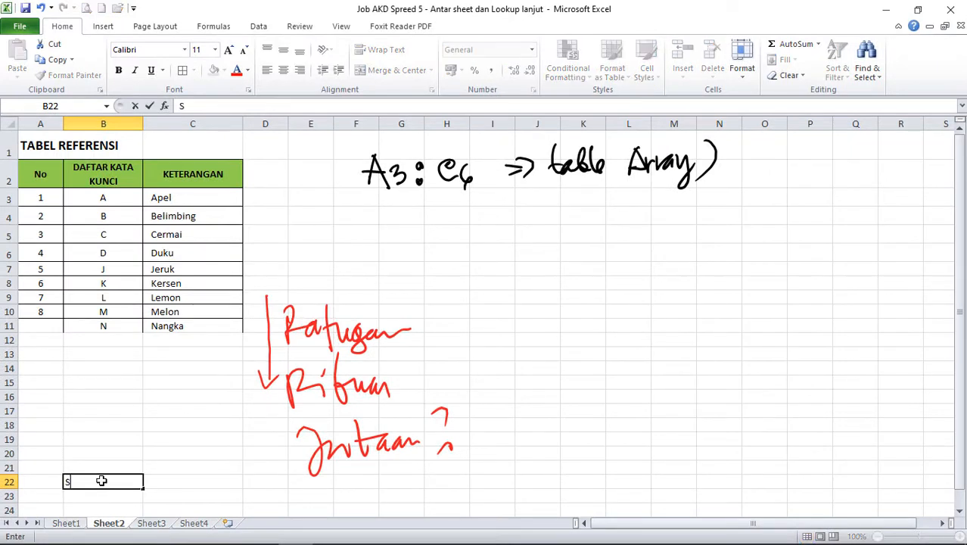
pyautogui.click(193, 486)
pyautogui.write('Sirsat')
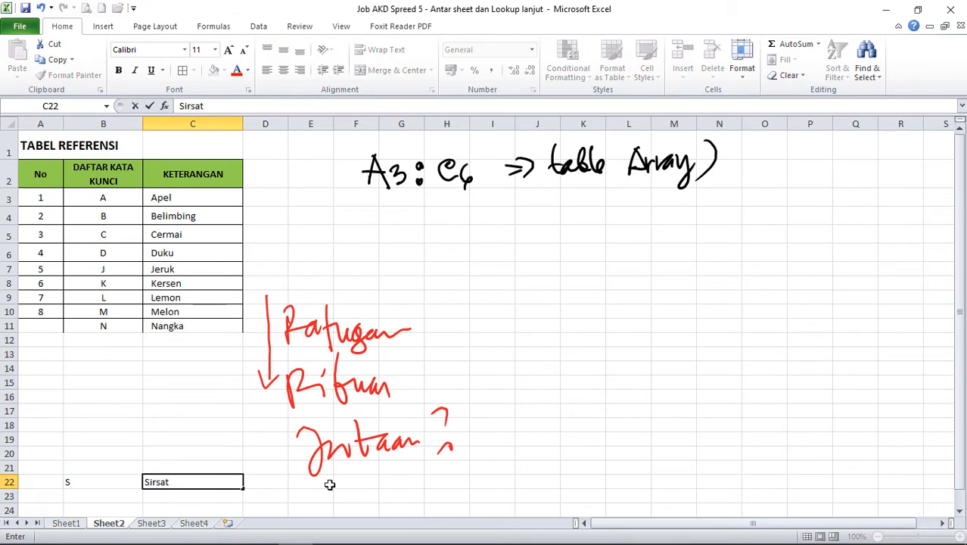
pyautogui.press('Return')
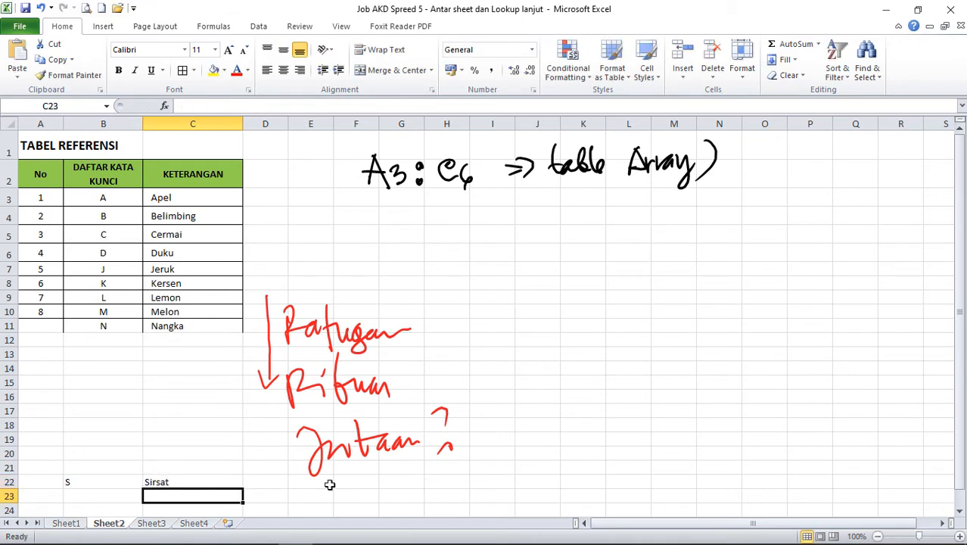
# Set the keyword in Sheet1's cell A3 to S.
pyautogui.click(76, 523)
pyautogui.click(81, 257)
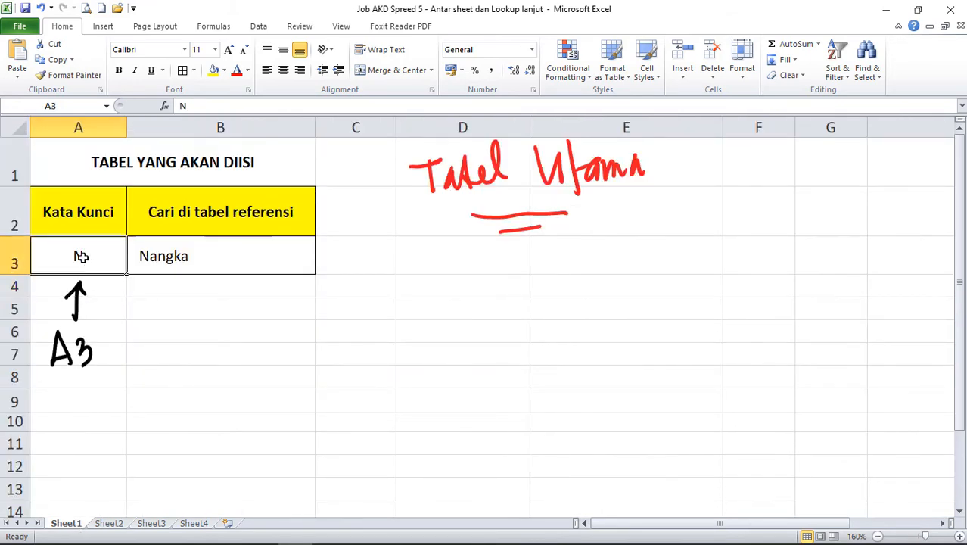
pyautogui.write('S')
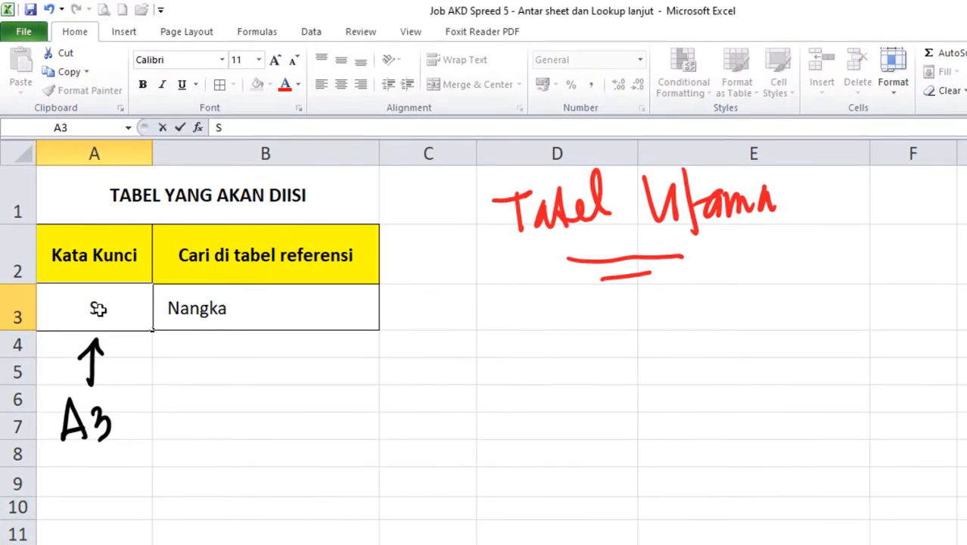
pyautogui.press('Return')
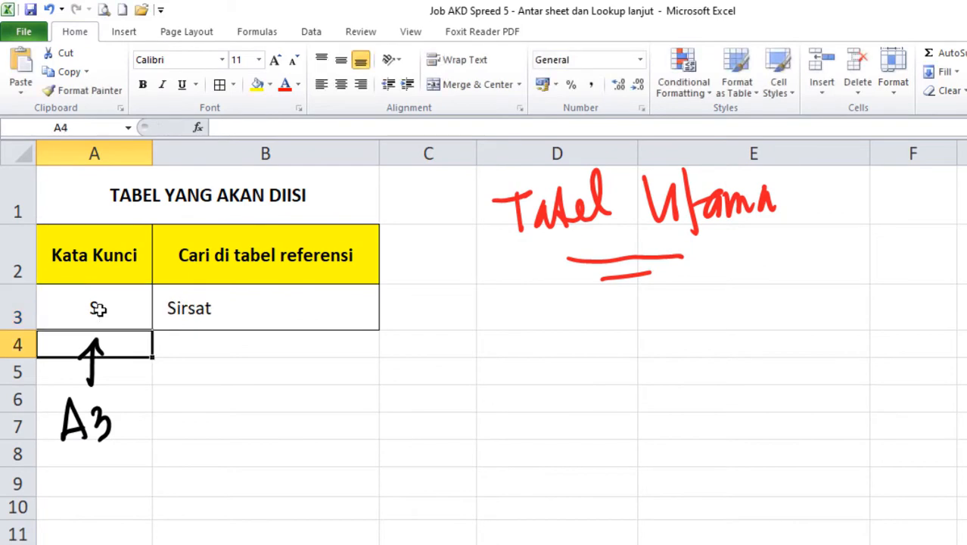
# Compare the detached S entry in row 22 of Sheet2 with the table array in the VLOOKUP formula of Sheet1's cell B3.
pyautogui.click(229, 322)
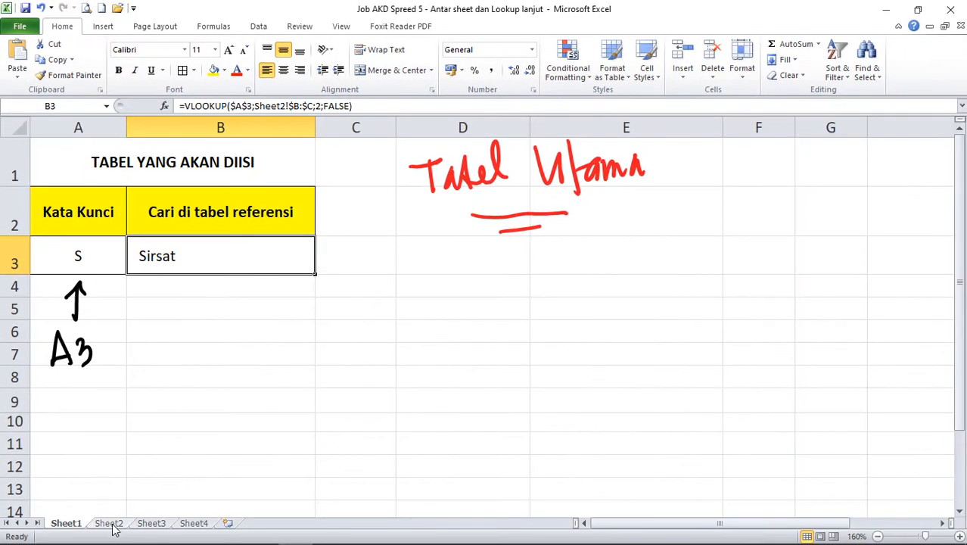
pyautogui.click(109, 522)
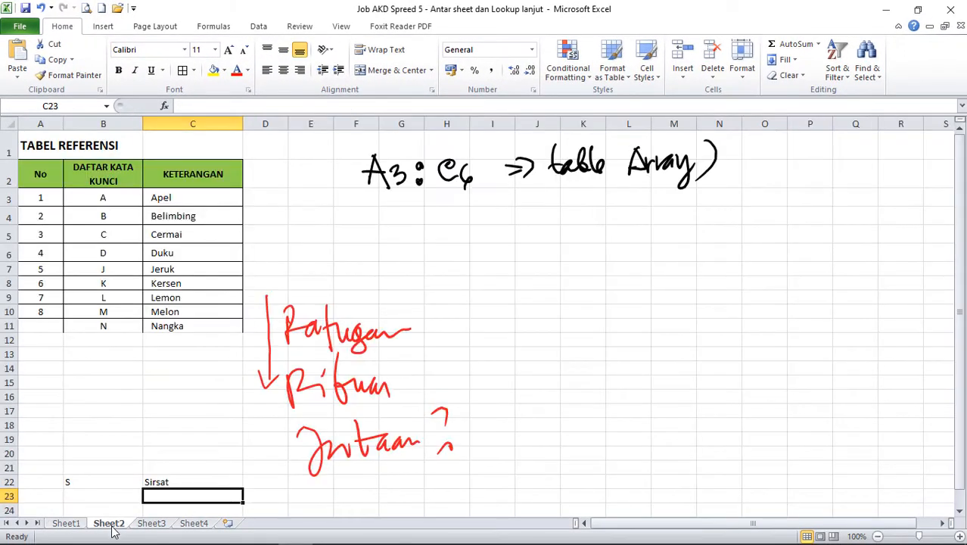
pyautogui.click(129, 341)
pyautogui.click(128, 412)
pyautogui.click(127, 482)
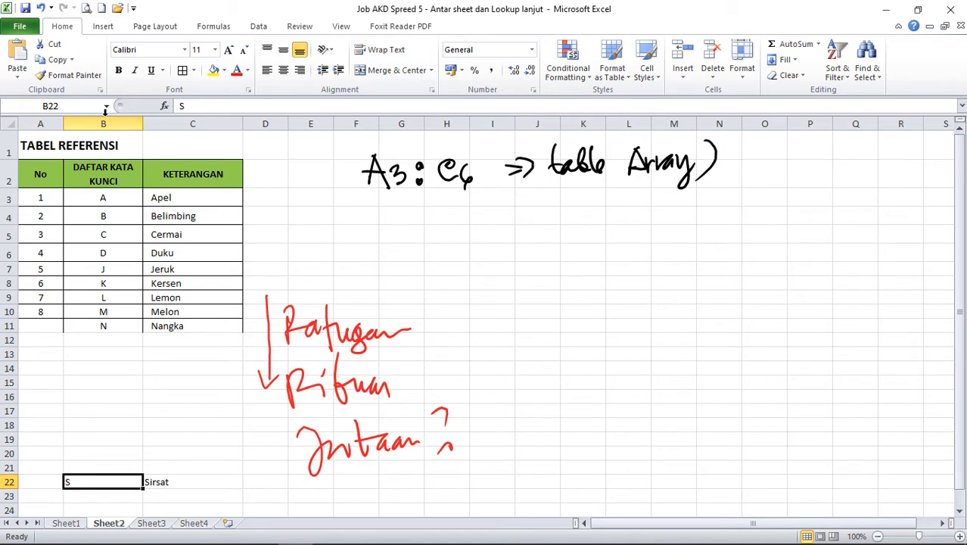
pyautogui.click(72, 521)
pyautogui.doubleClick(198, 262)
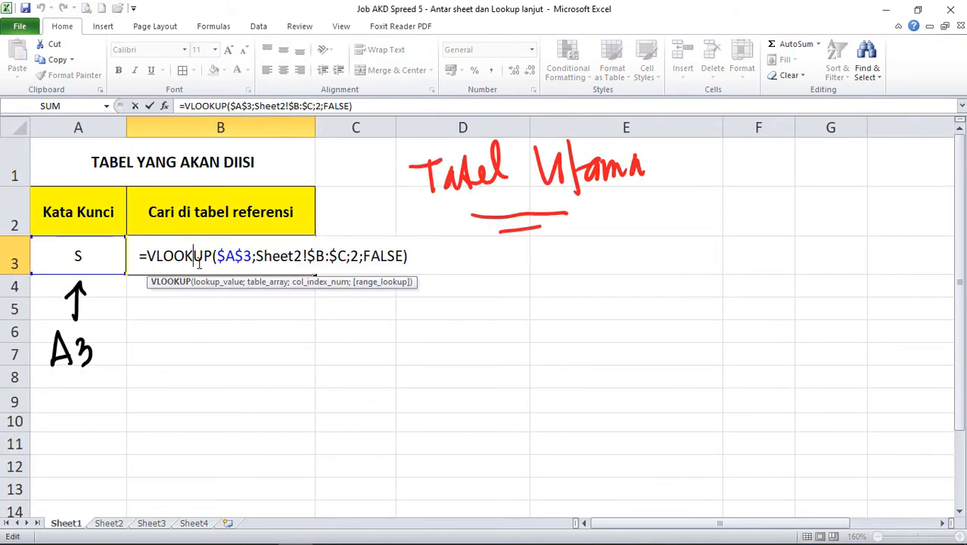
pyautogui.moveTo(257, 255); pyautogui.dragTo(352, 257)
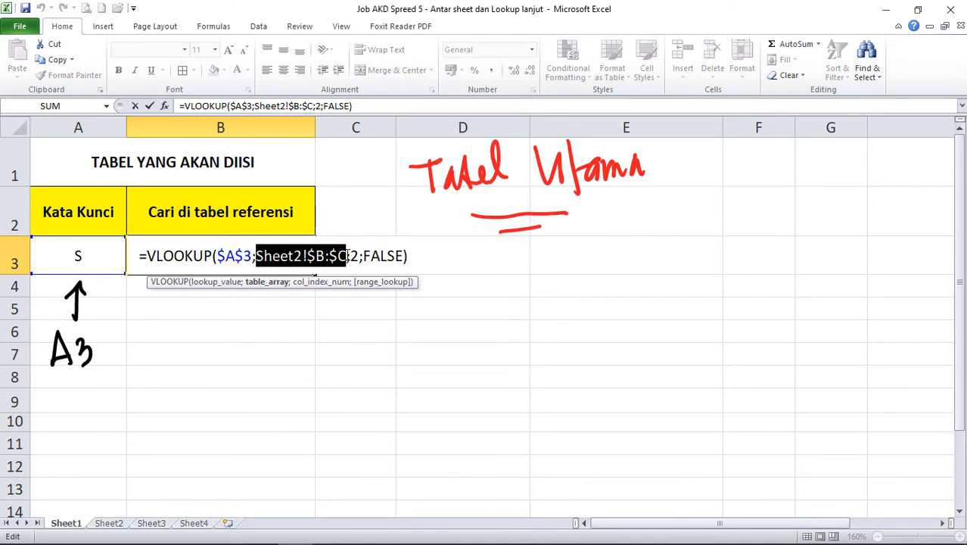
pyautogui.hotkey('ctrl', 'Return')
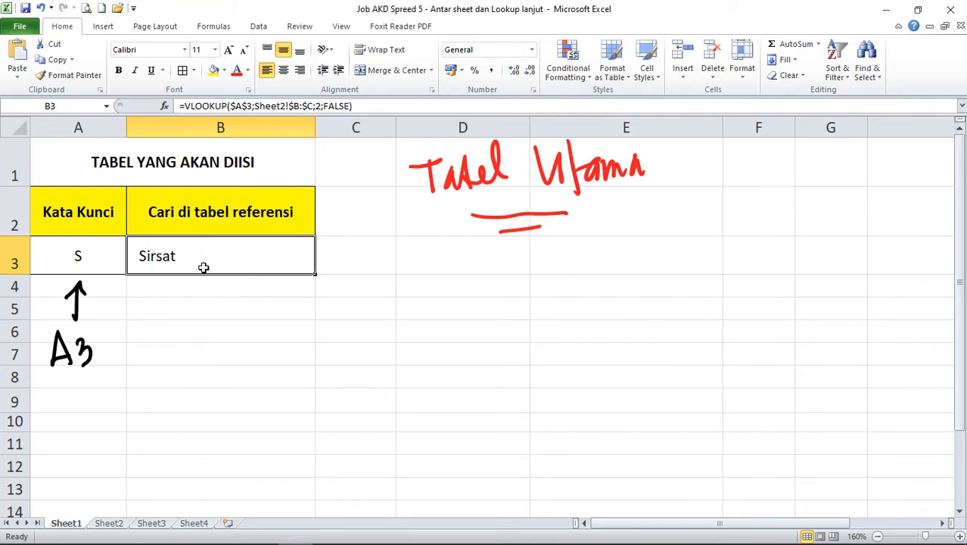
pyautogui.click(188, 289)
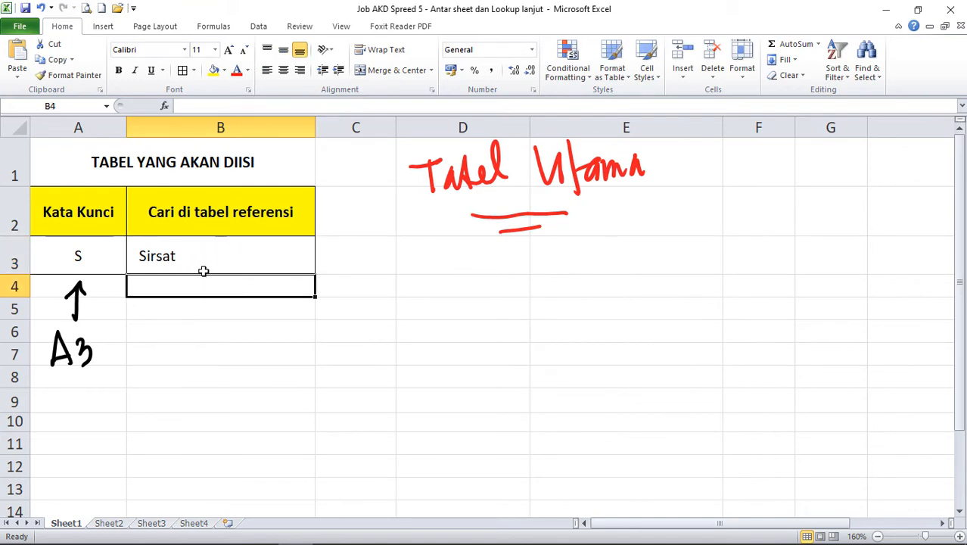
pyautogui.click(204, 270)
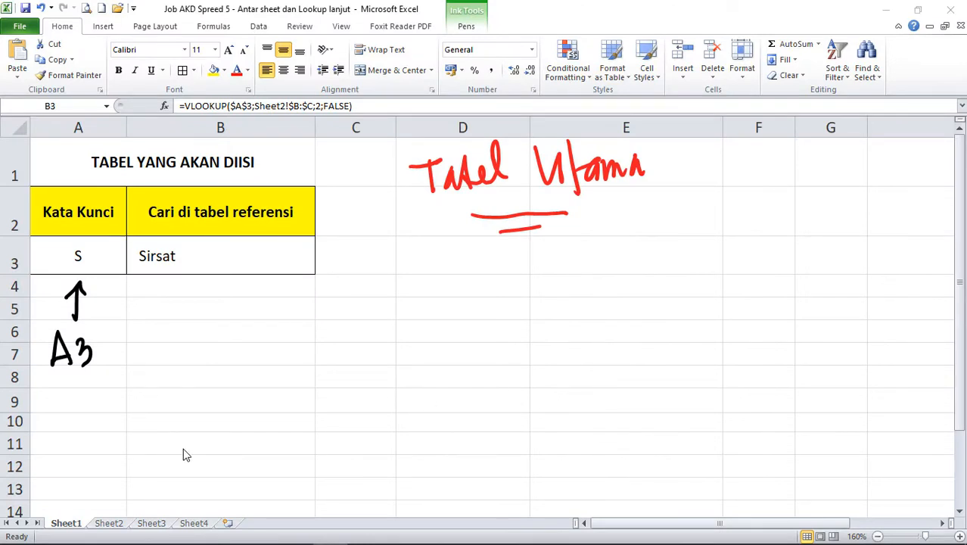
# Examine the layout of the student search form on Sheet3, including its title row, column B labels and empty result cells.
pyautogui.click(151, 523)
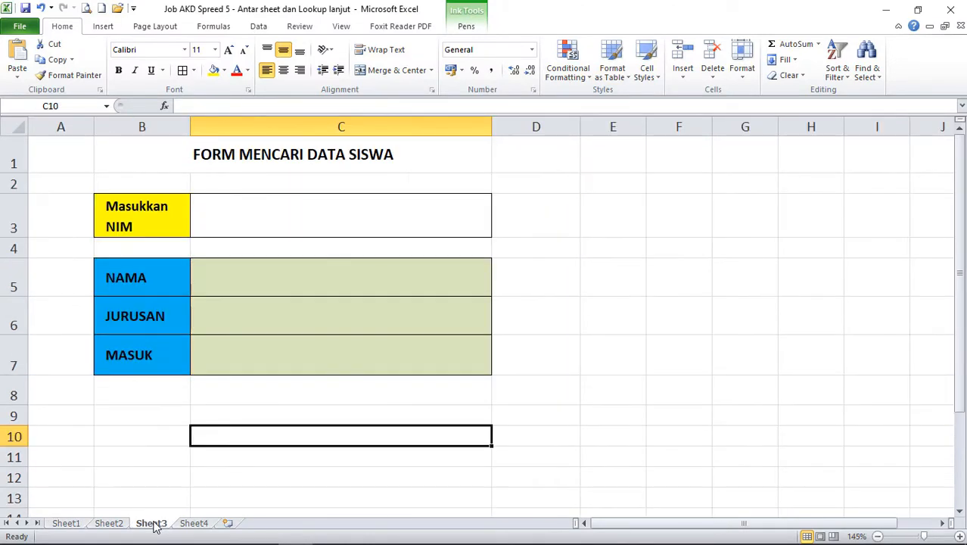
pyautogui.doubleClick(623, 382)
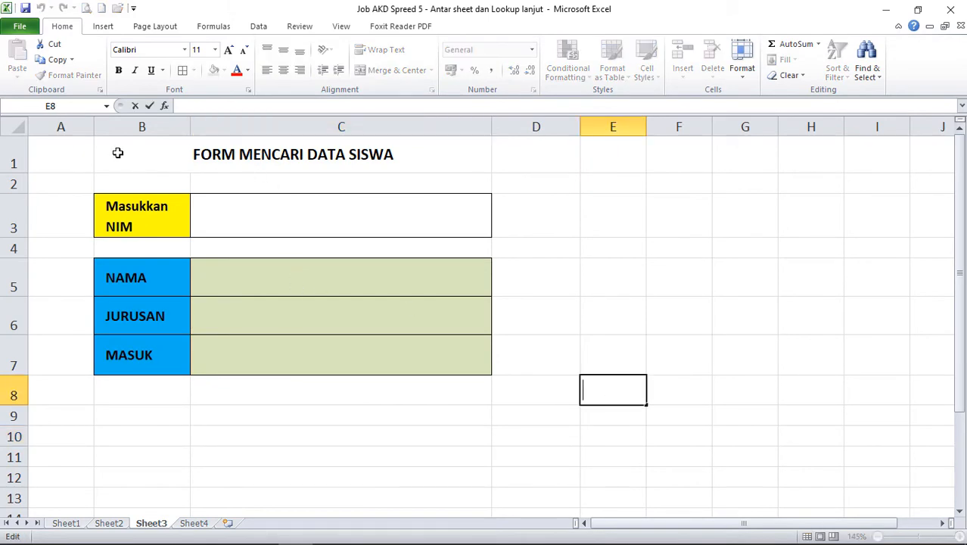
pyautogui.moveTo(114, 152); pyautogui.dragTo(349, 377)
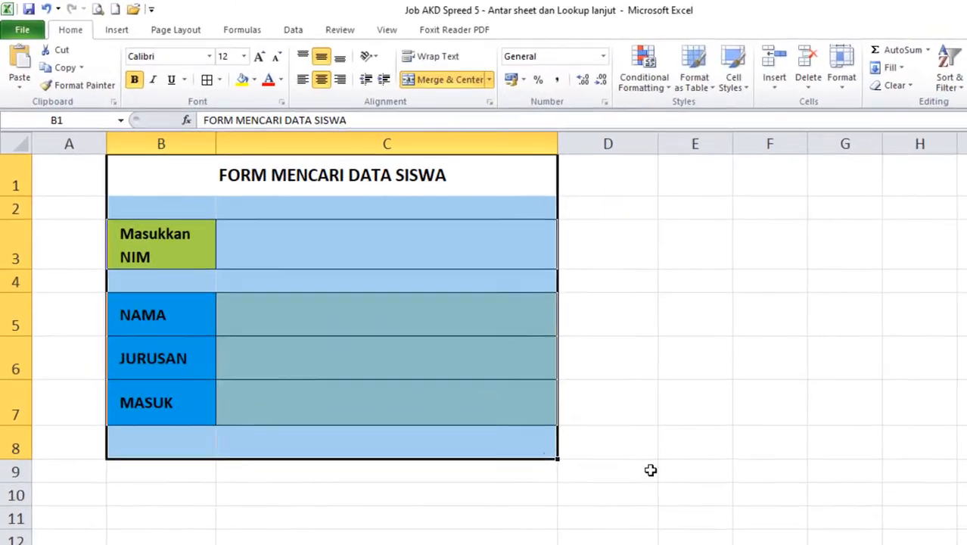
pyautogui.click(667, 398)
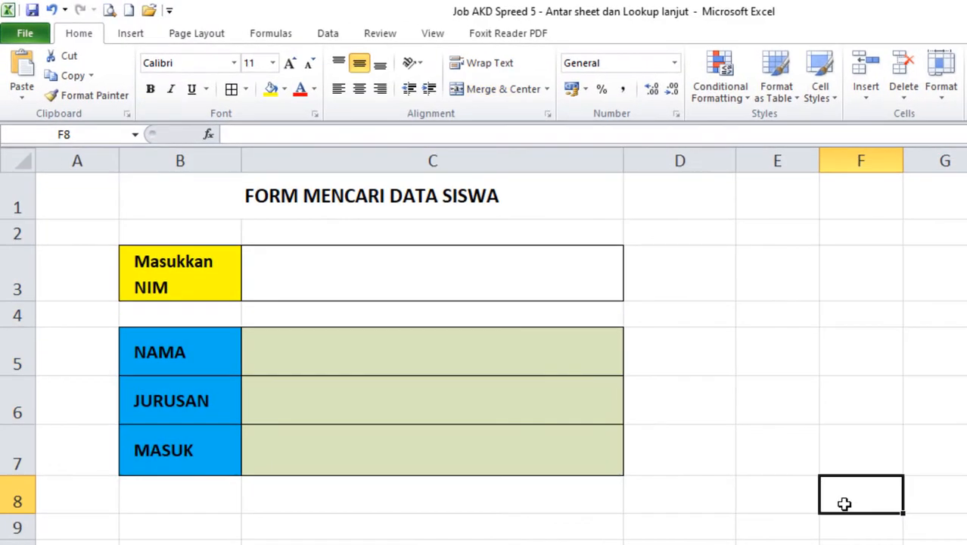
pyautogui.click(4, 193)
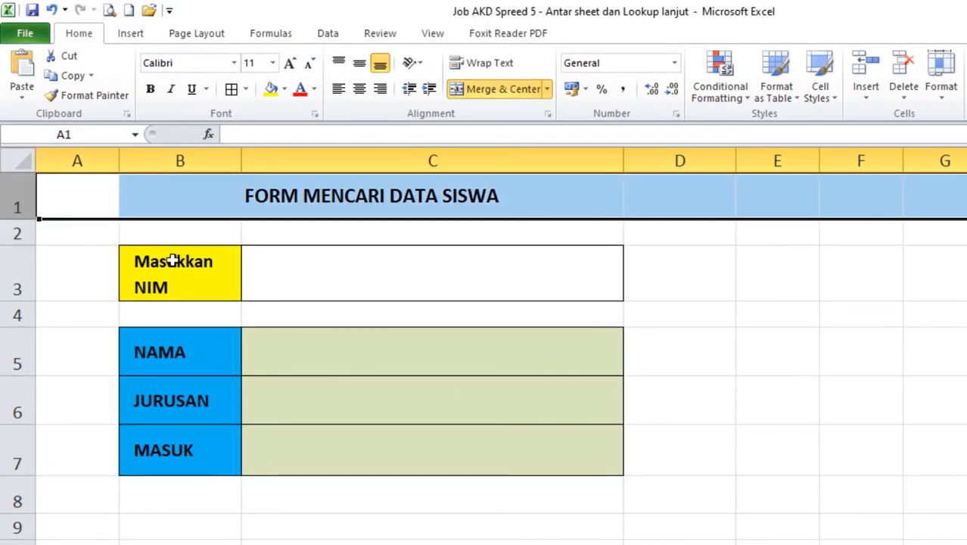
pyautogui.click(244, 286)
pyautogui.click(165, 161)
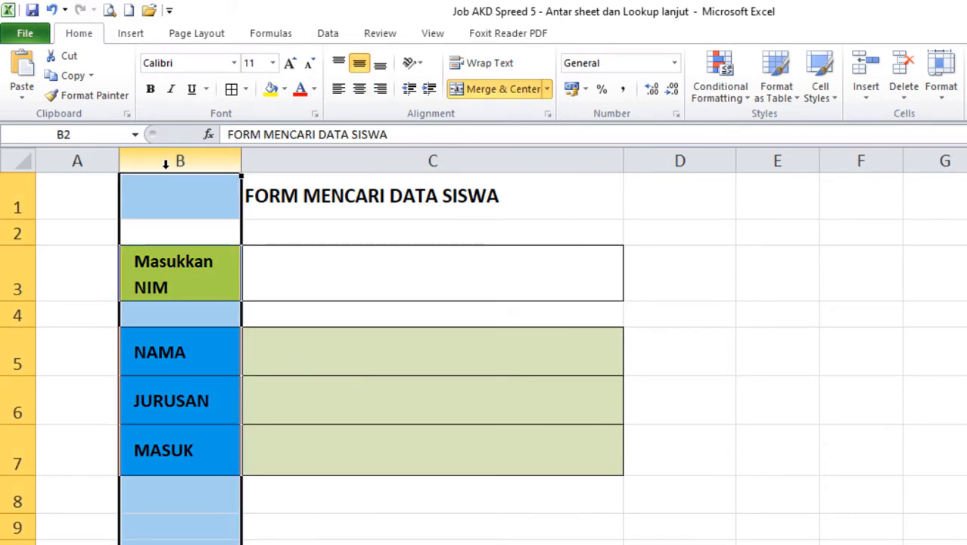
pyautogui.click(811, 351)
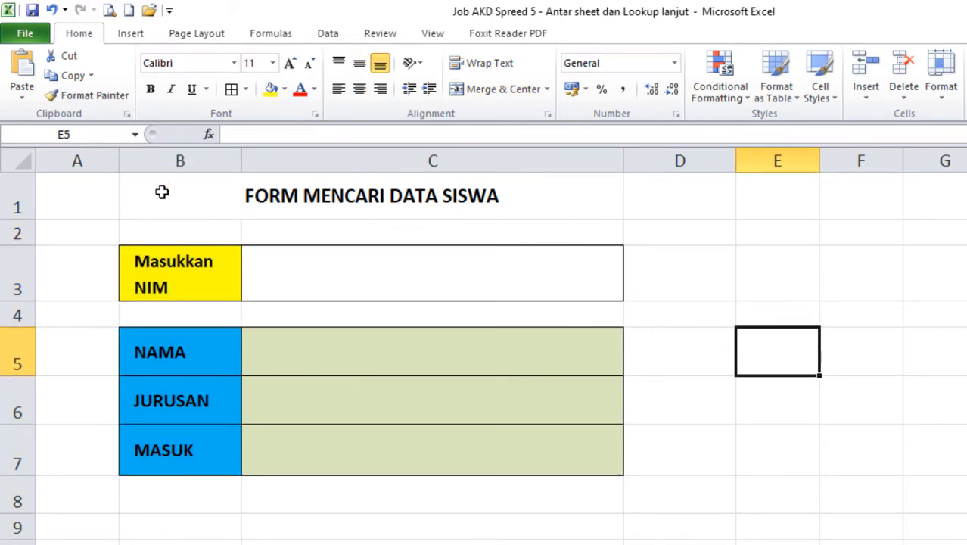
pyautogui.click(15, 191)
pyautogui.click(170, 159)
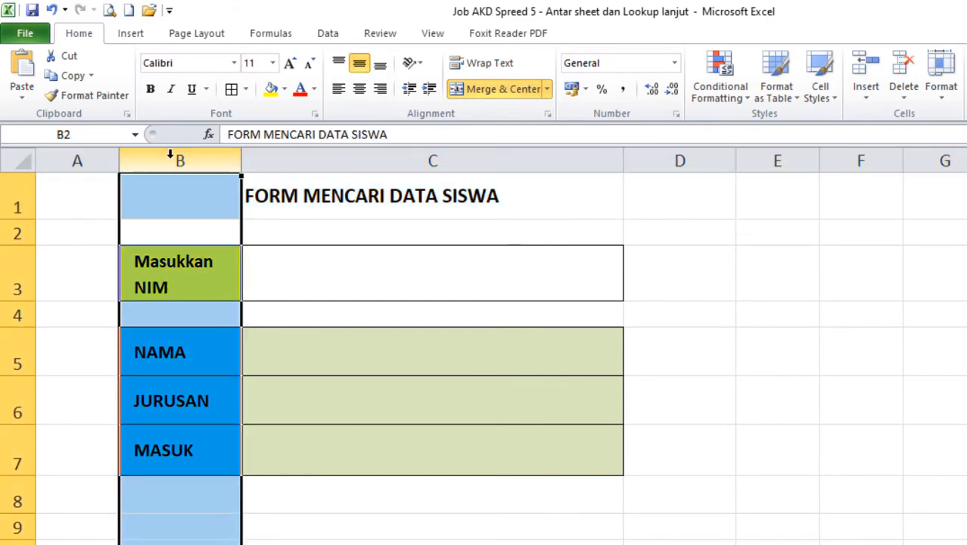
pyautogui.click(433, 542)
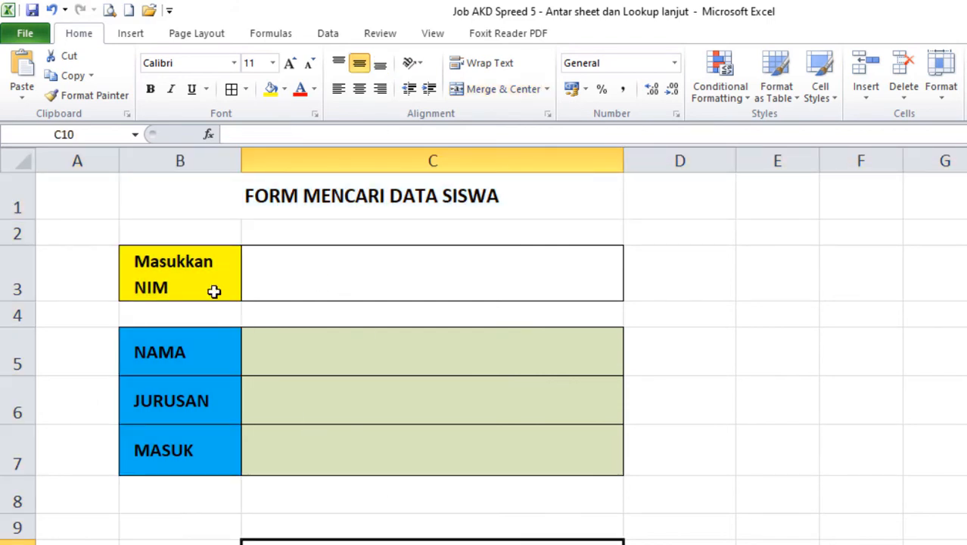
# Match the form labels Masukkan NIM, NAMA, JURUSAN and MASUK with their entry and result cells in column C.
pyautogui.click(162, 291)
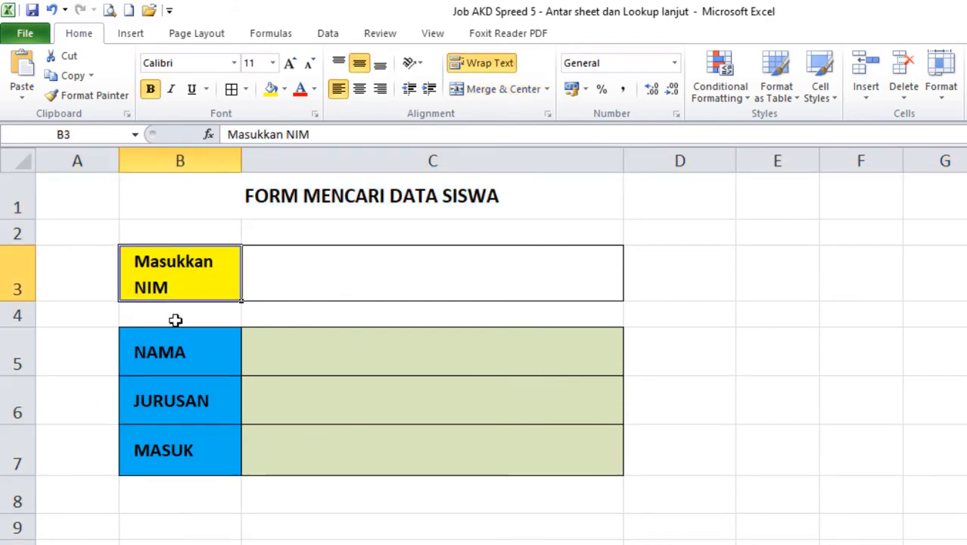
pyautogui.click(184, 364)
pyautogui.click(184, 399)
pyautogui.click(189, 452)
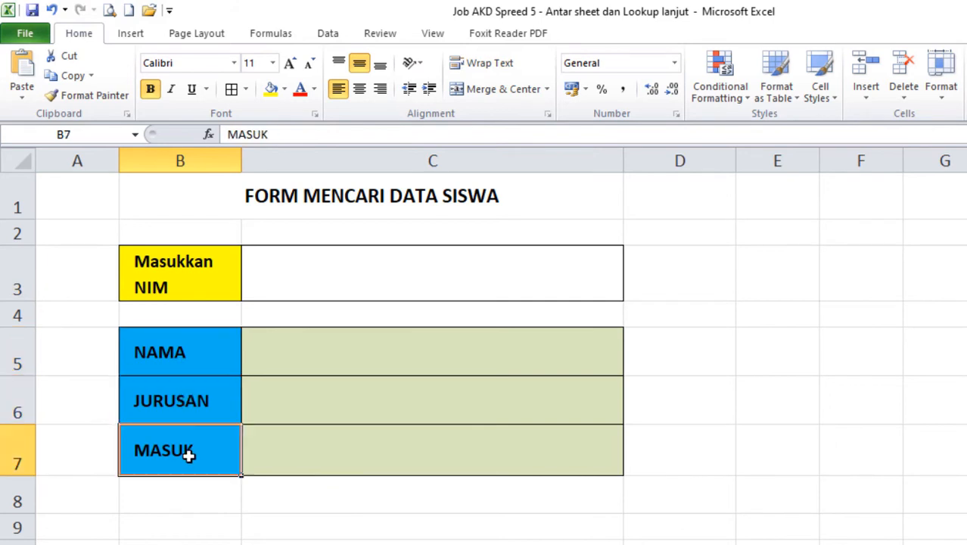
pyautogui.click(171, 274)
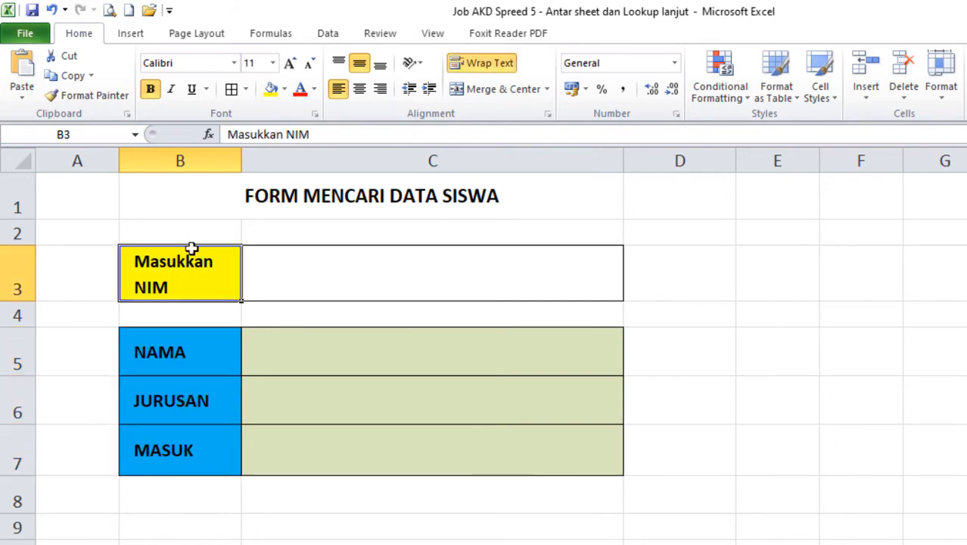
pyautogui.click(341, 275)
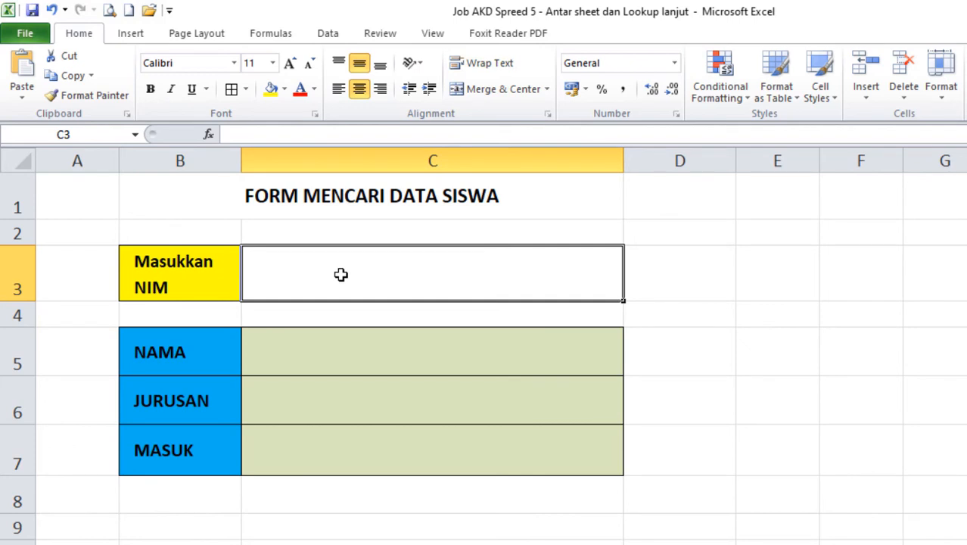
pyautogui.click(152, 353)
pyautogui.click(335, 357)
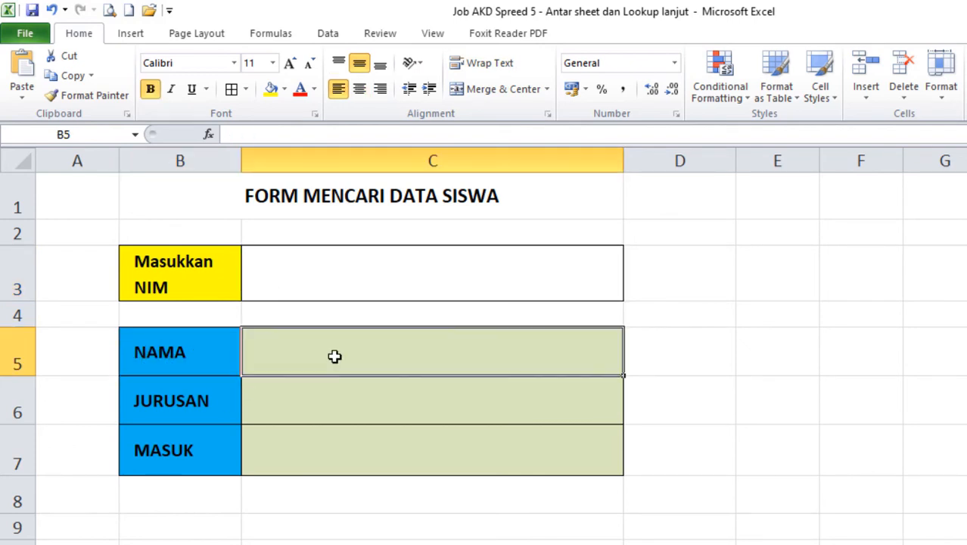
pyautogui.click(189, 407)
pyautogui.click(342, 404)
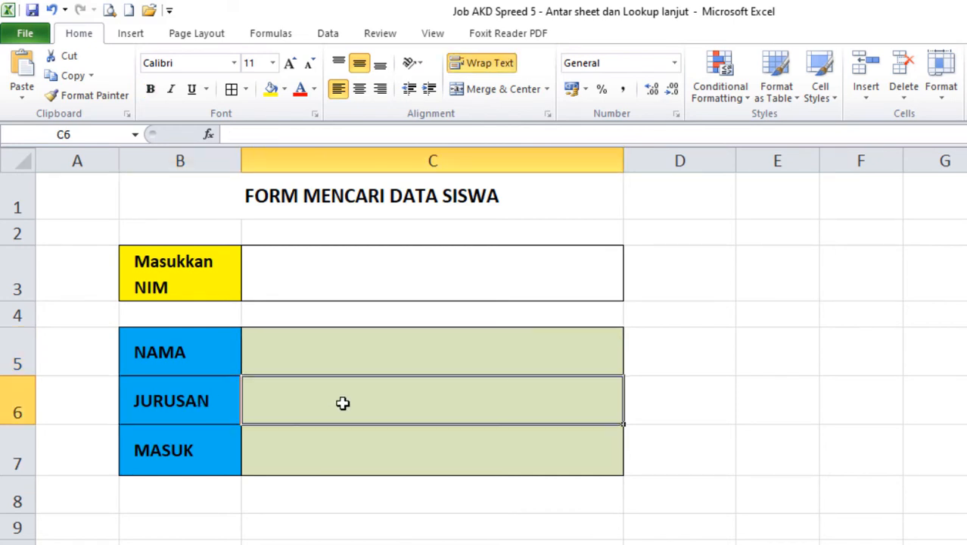
pyautogui.click(192, 455)
pyautogui.click(310, 456)
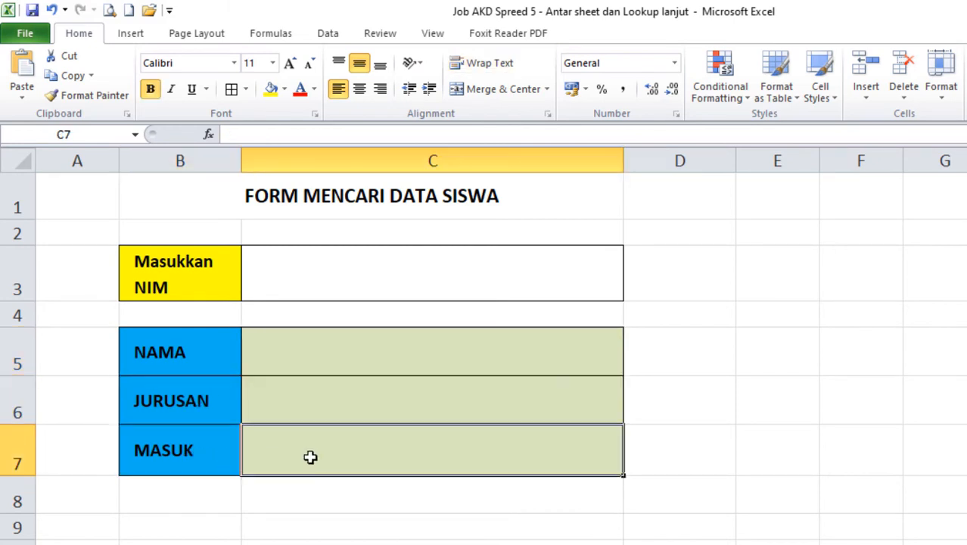
pyautogui.click(389, 279)
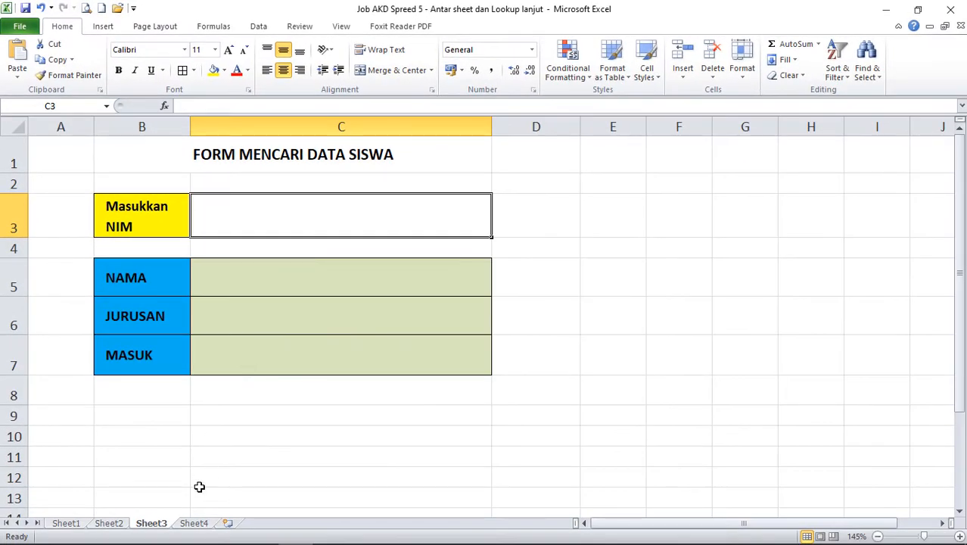
# Review the DATA SISWA table on Sheet4, checking its columns and the range of NIM values down to the last record.
pyautogui.click(193, 523)
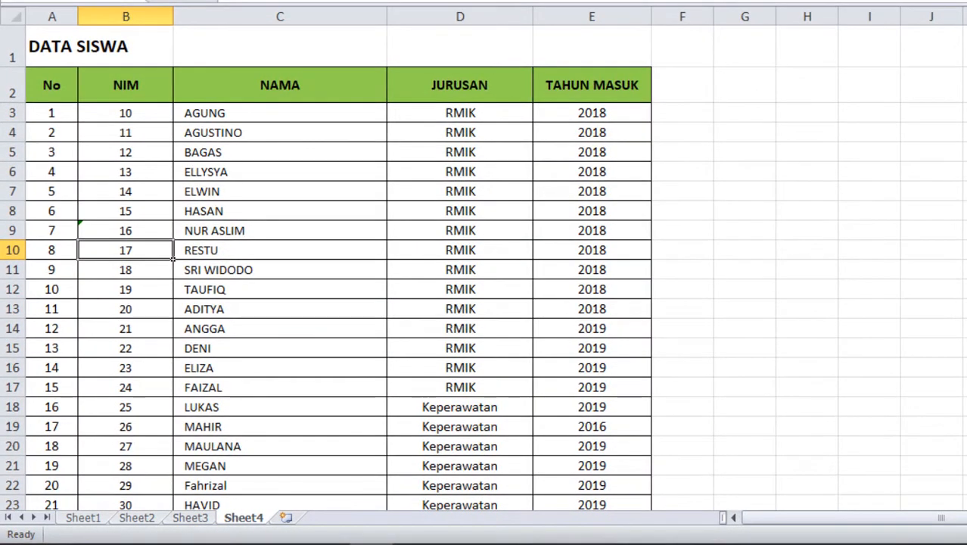
pyautogui.scroll(-5, 325, 265)
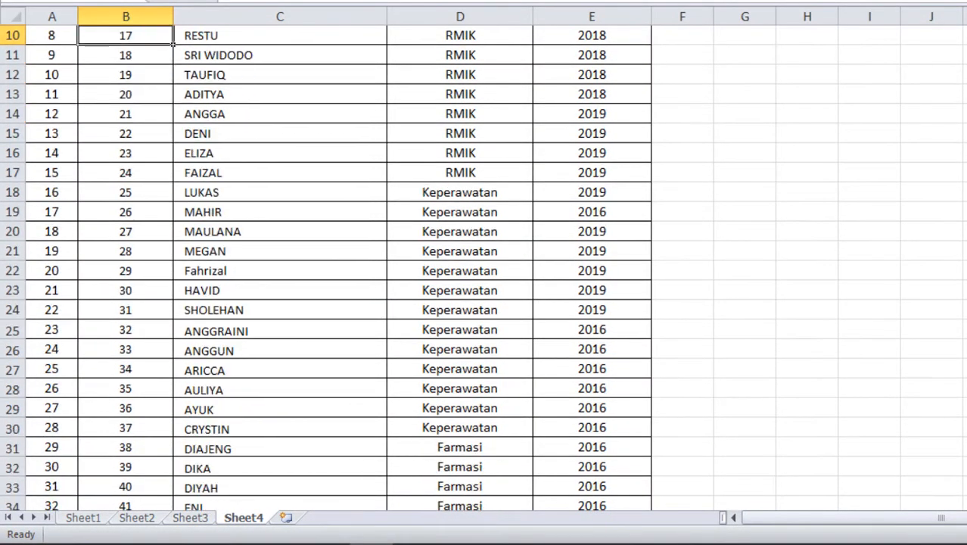
pyautogui.scroll(-1, 326, 265)
pyautogui.scroll(6, 326, 265)
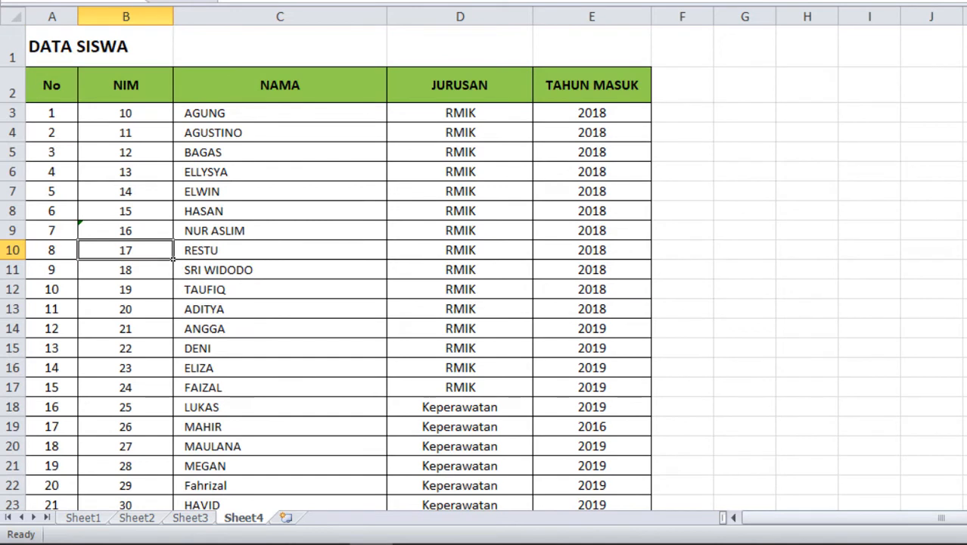
pyautogui.click(885, 136)
pyautogui.click(785, 87)
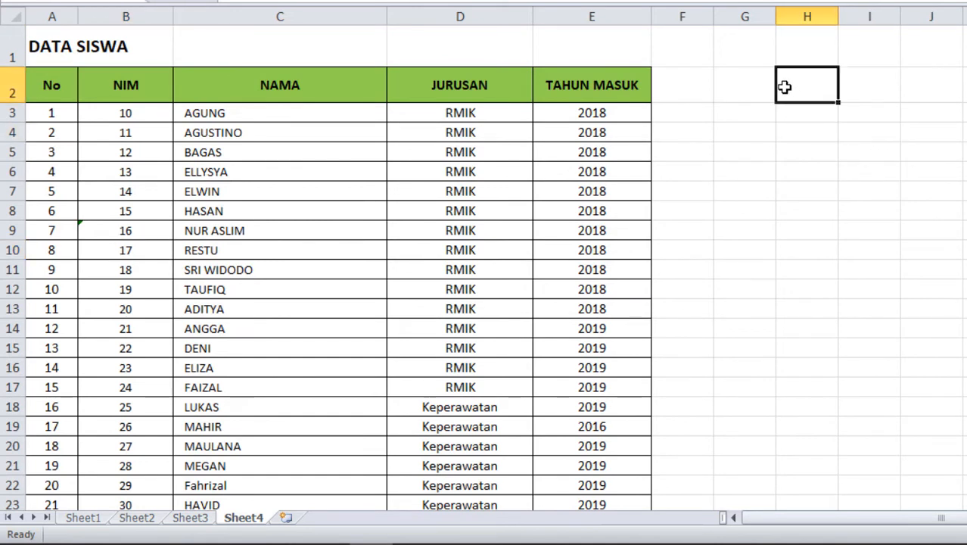
pyautogui.click(749, 124)
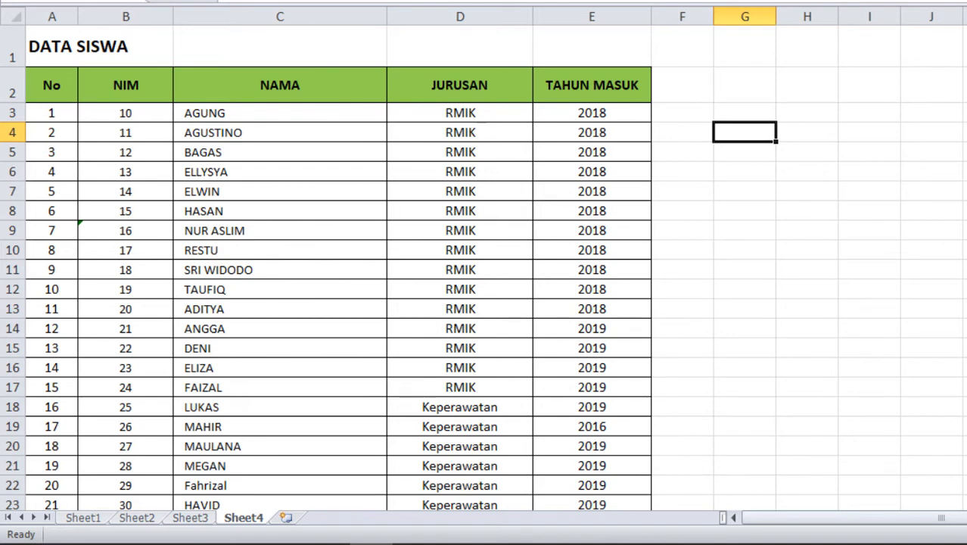
pyautogui.scroll(-1, 483, 268)
pyautogui.scroll(-4, 484, 268)
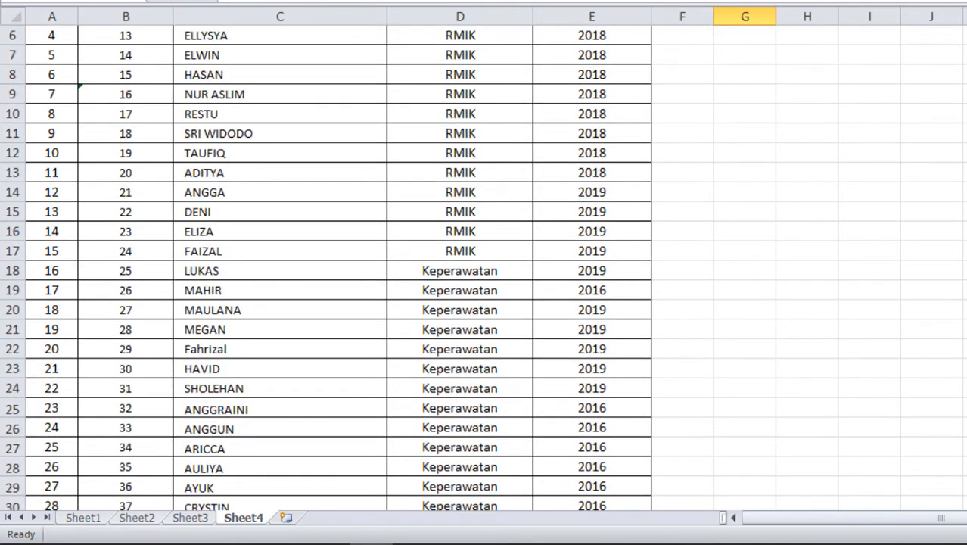
pyautogui.scroll(-2, 484, 268)
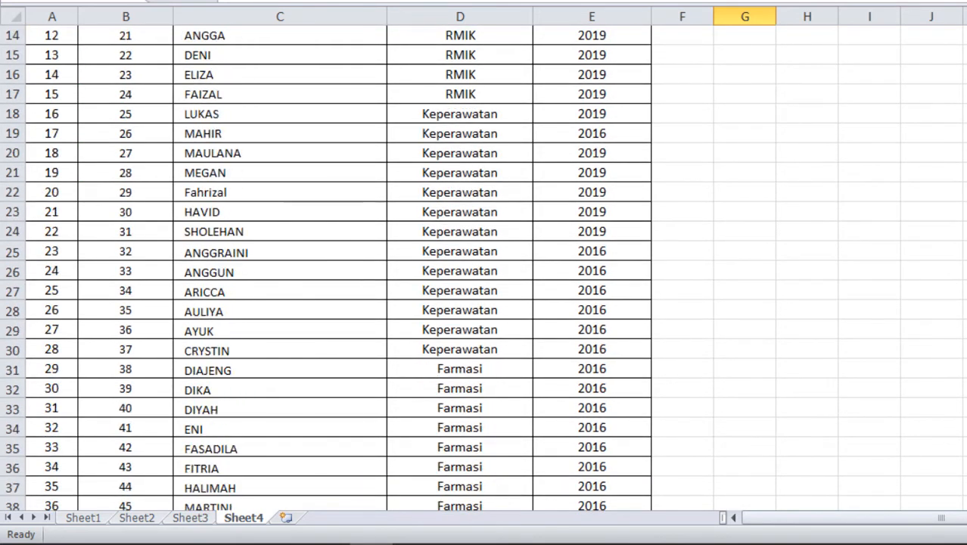
pyautogui.scroll(-2, 483, 268)
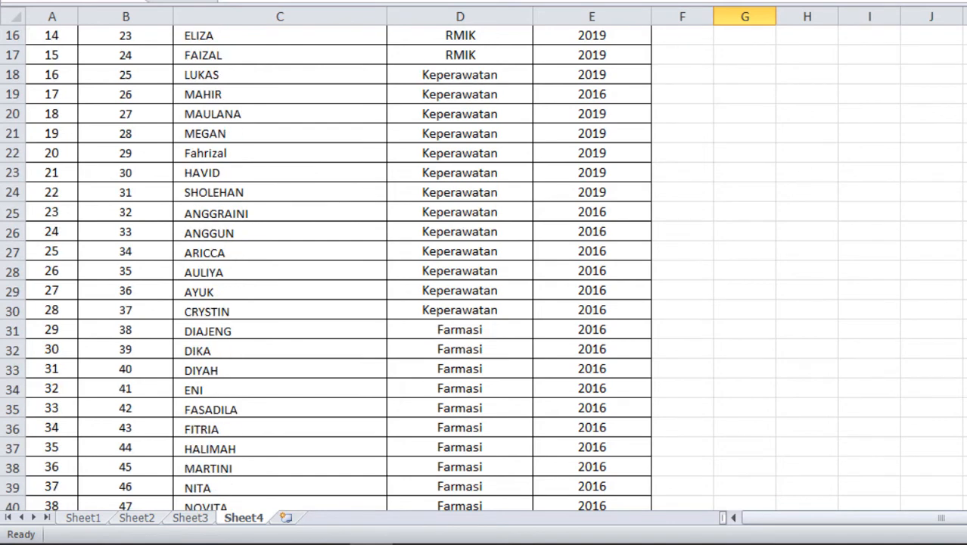
pyautogui.scroll(-1, 483, 268)
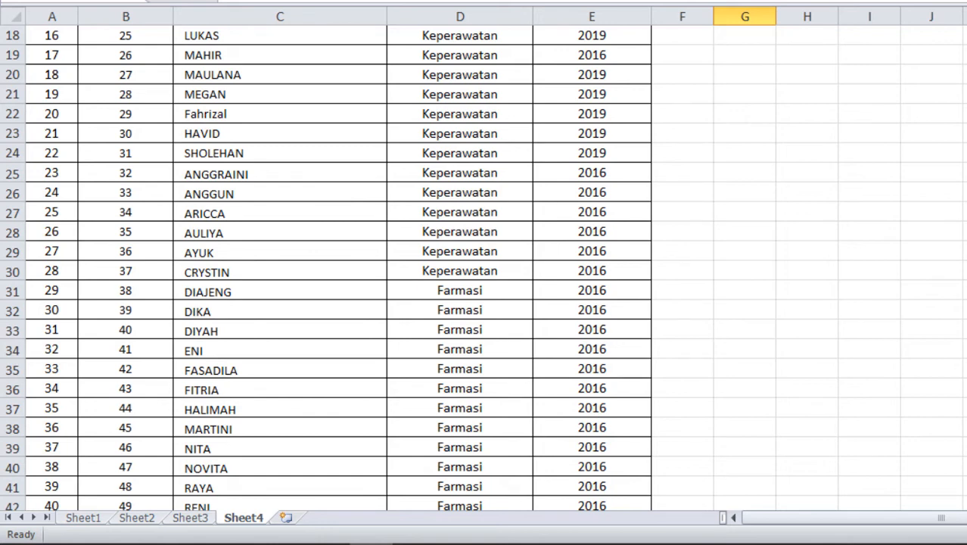
pyautogui.scroll(-1, 484, 268)
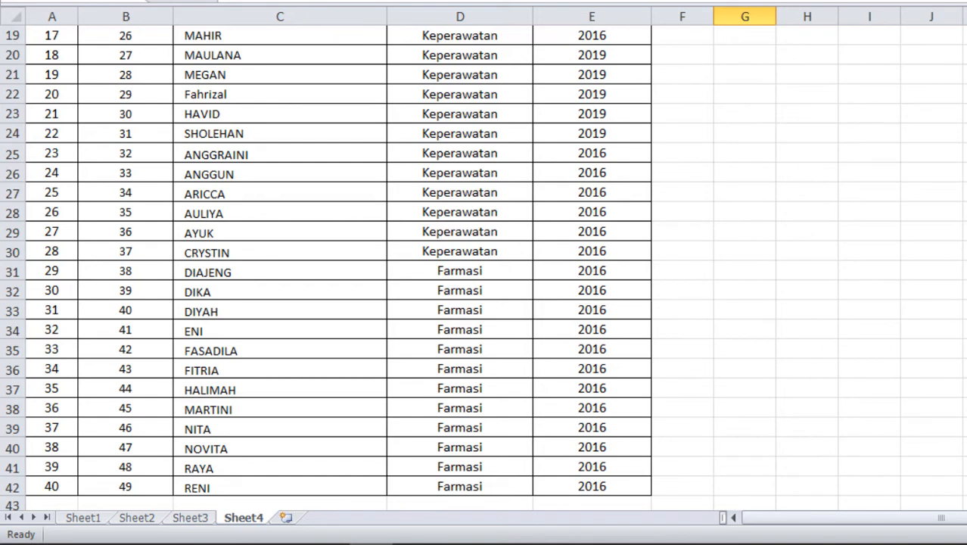
pyautogui.scroll(6, 483, 268)
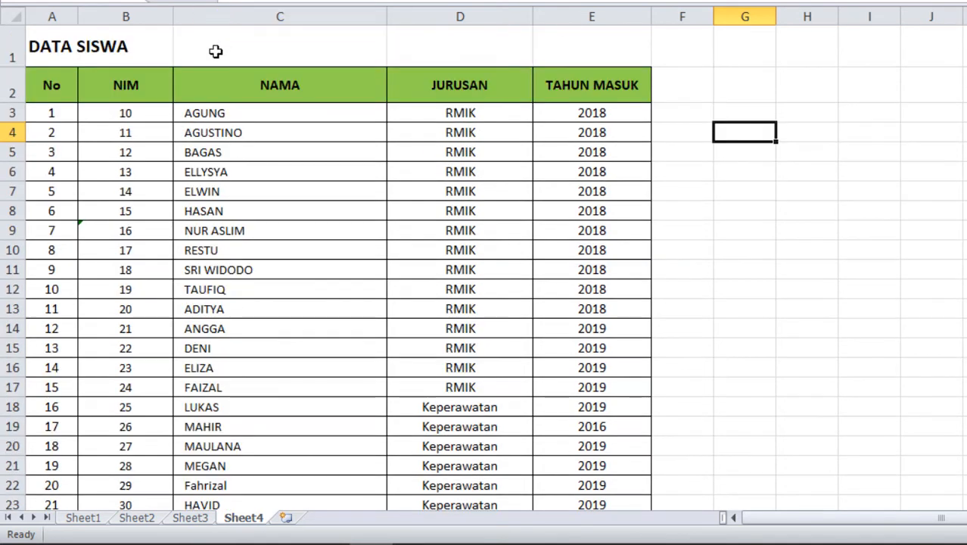
# Add the note "Nim 10 - 40" in cell D3 of Sheet3, beside the NIM entry cell.
pyautogui.click(191, 519)
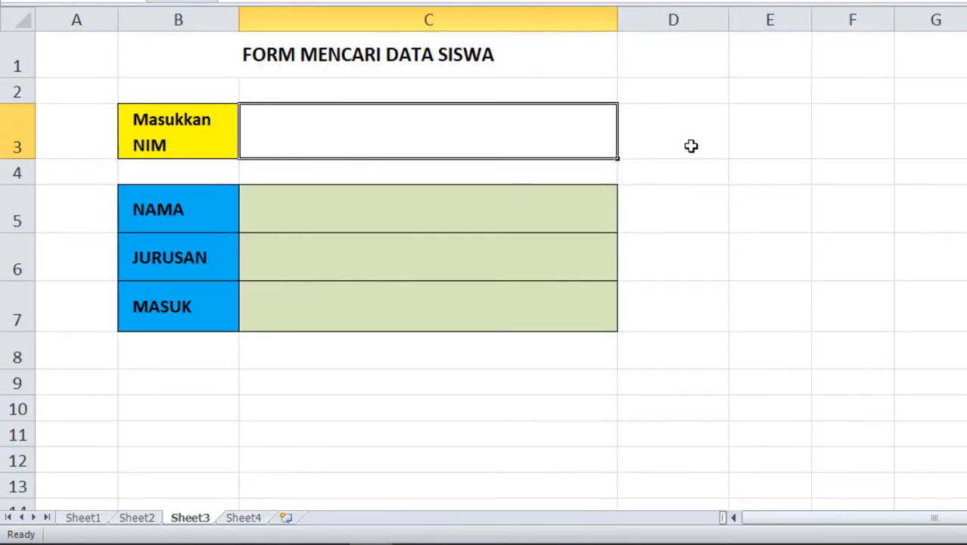
pyautogui.click(683, 100)
pyautogui.click(695, 138)
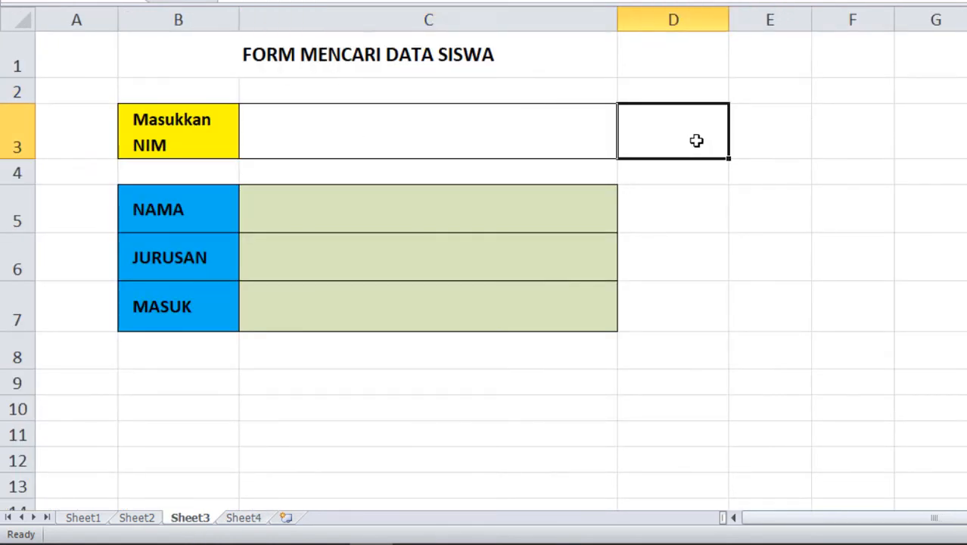
pyautogui.write('No')
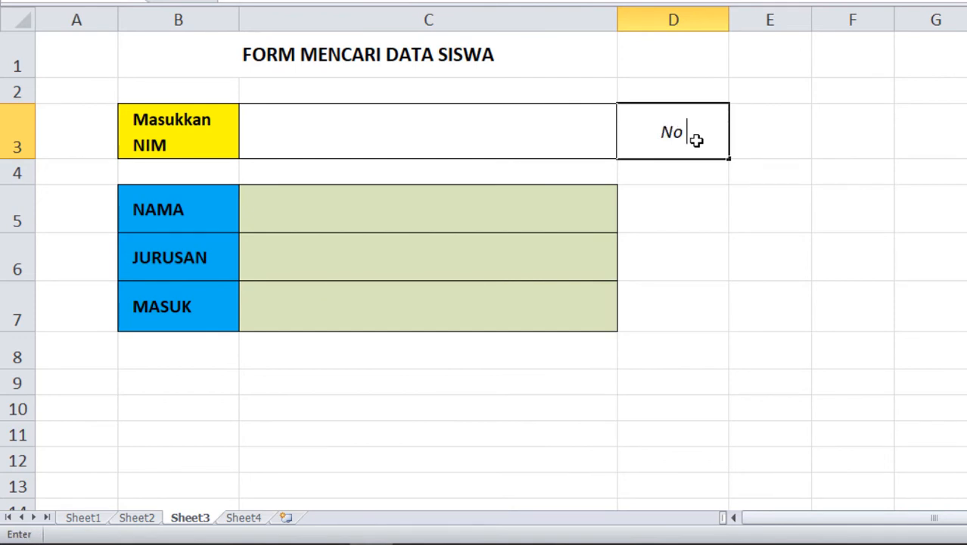
pyautogui.press('BackSpace')
pyautogui.write('im 1054')
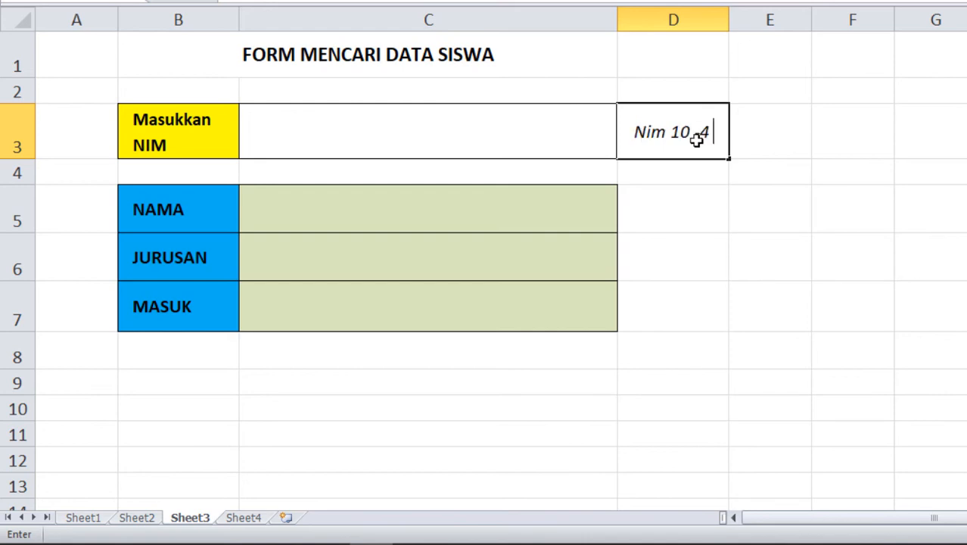
pyautogui.write('0')
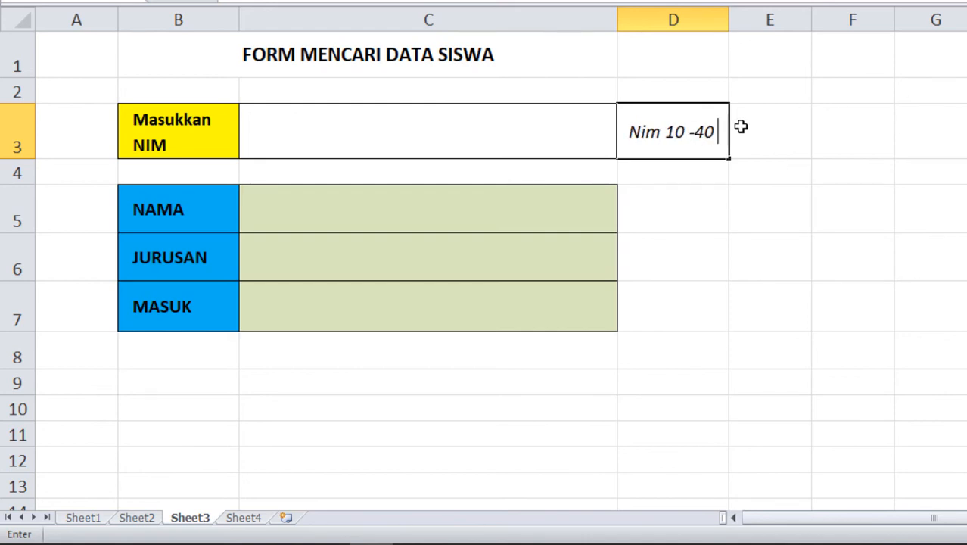
pyautogui.click(695, 131)
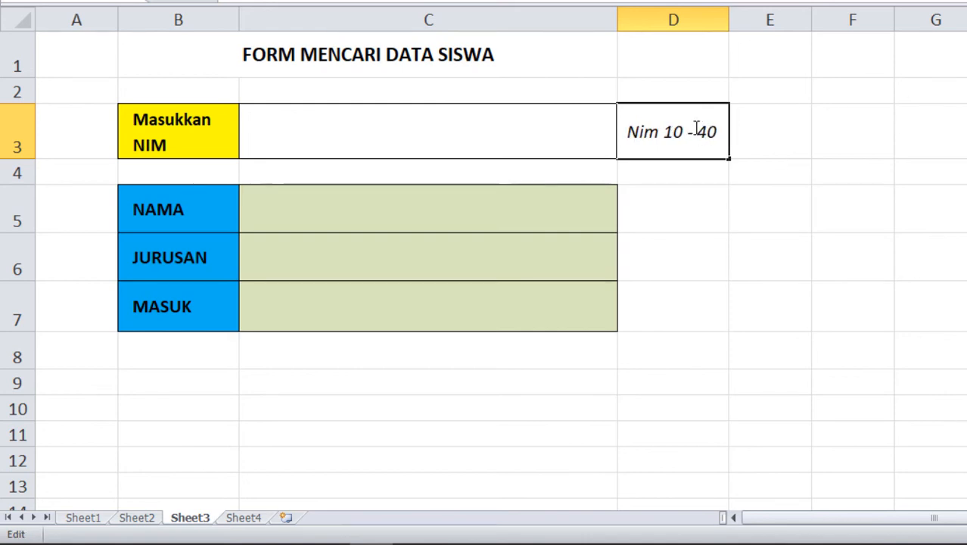
pyautogui.press('Return')
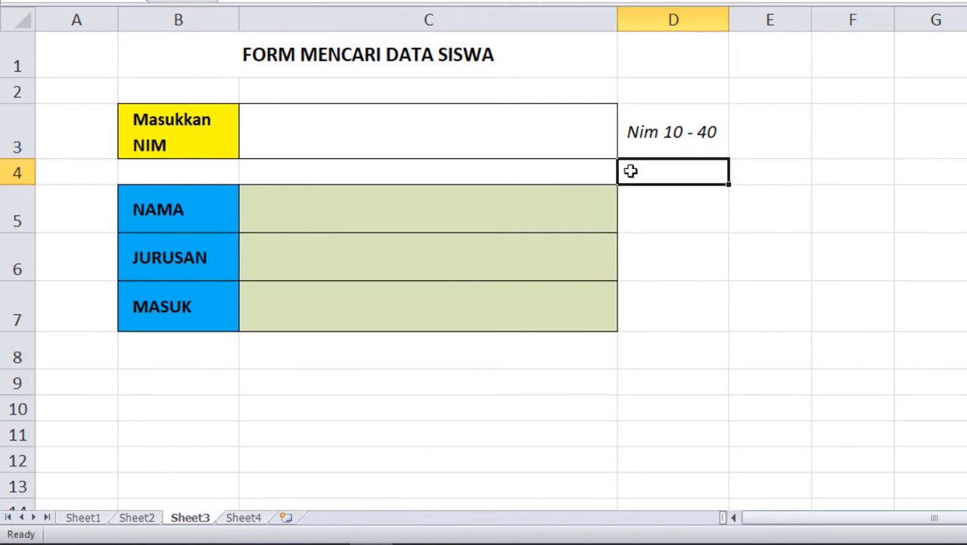
# Enter 10 as the NIM to search for in cell C3 of the form.
pyautogui.click(432, 124)
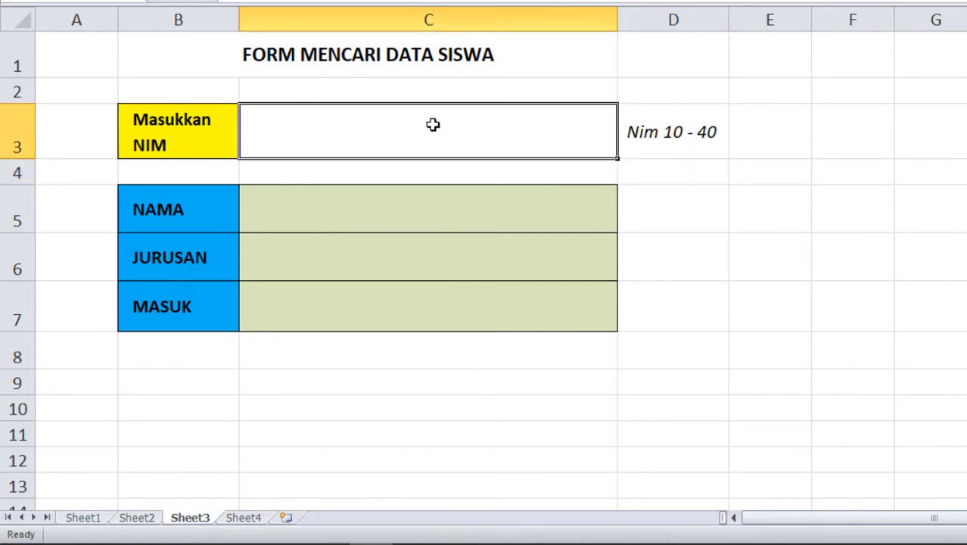
pyautogui.write('10')
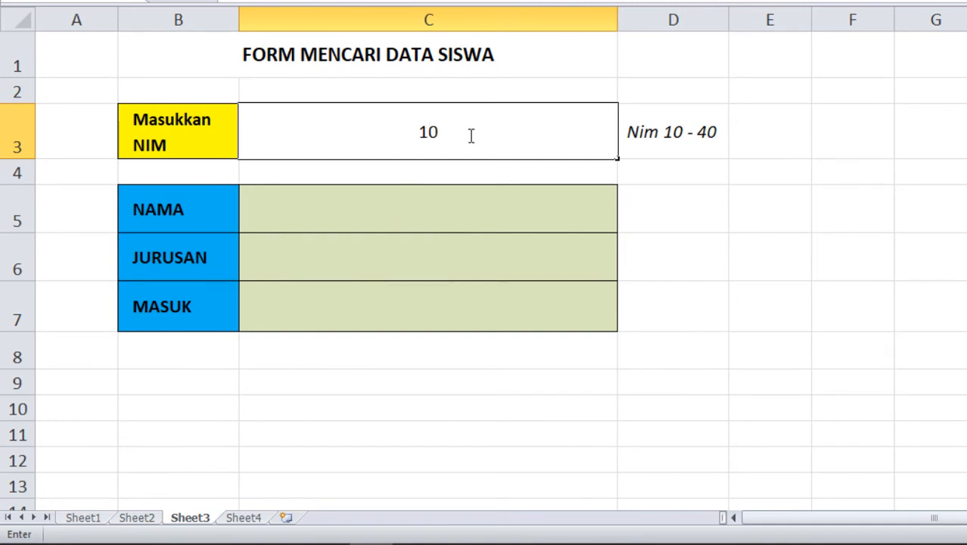
pyautogui.click(452, 175)
pyautogui.click(450, 129)
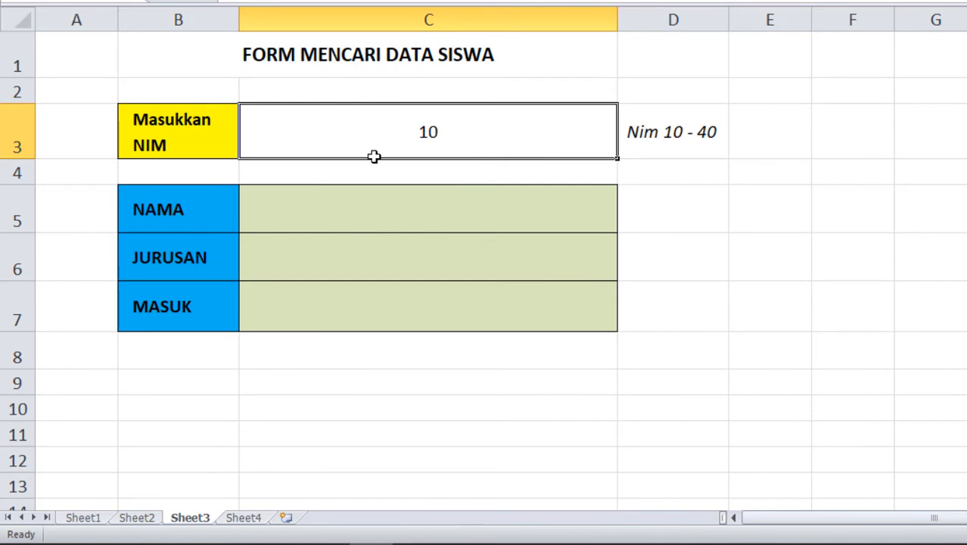
# Compare the form's NAMA, JURUSAN and MASUK result cells on Sheet3 with the Sheet4 record for NIM 10.
pyautogui.click(295, 209)
pyautogui.click(310, 273)
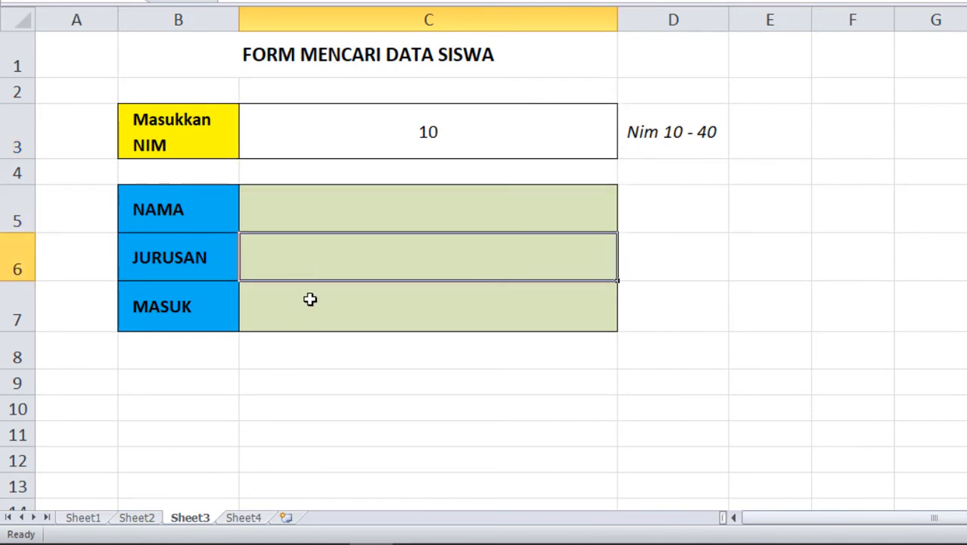
pyautogui.click(293, 323)
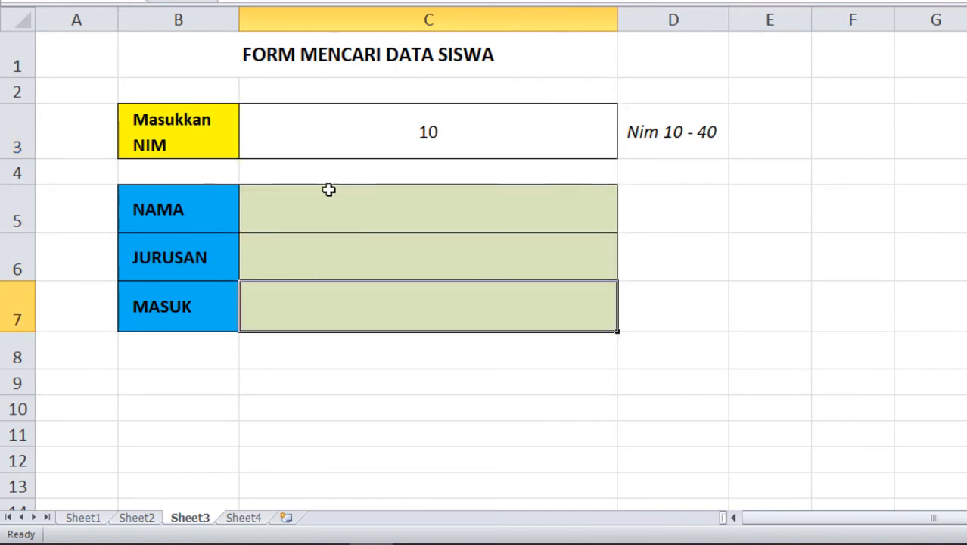
pyautogui.click(470, 119)
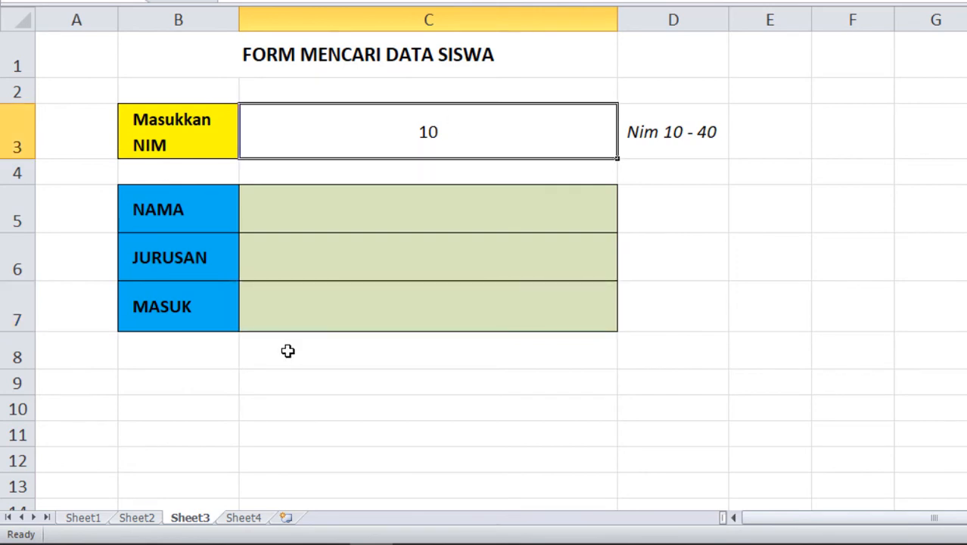
pyautogui.click(242, 518)
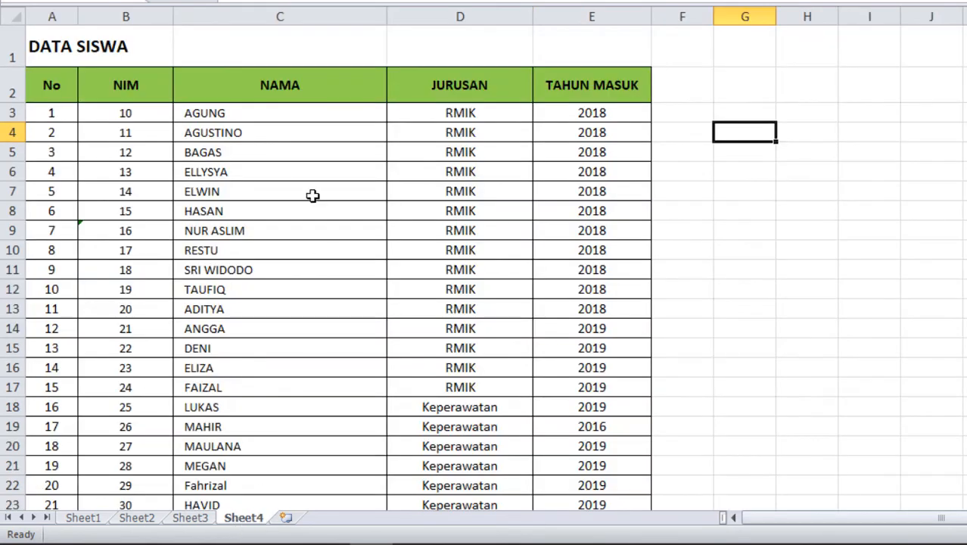
pyautogui.click(197, 119)
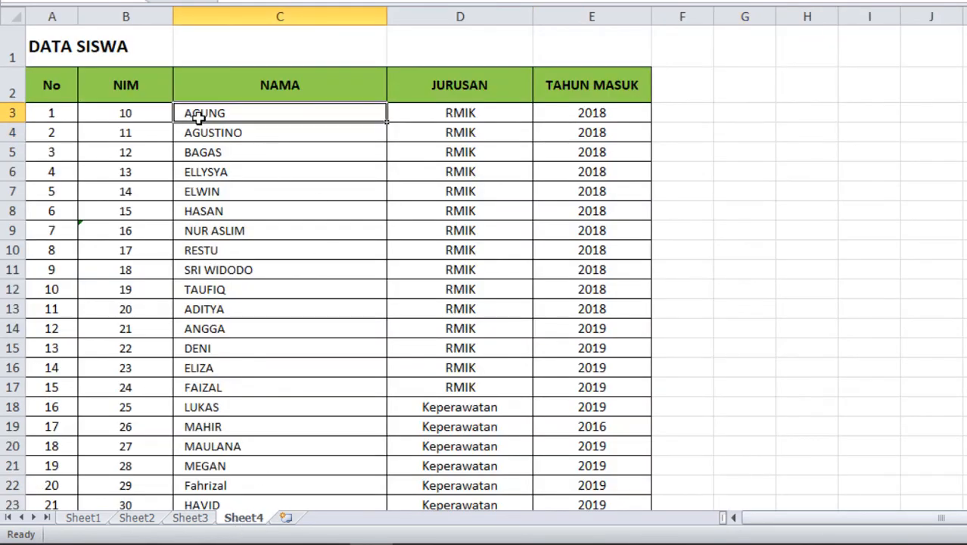
pyautogui.click(437, 113)
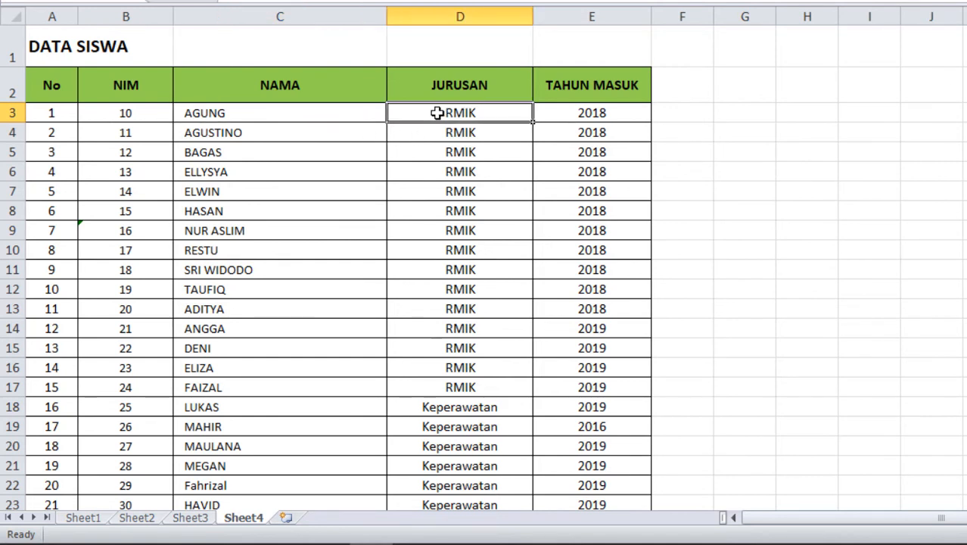
pyautogui.click(602, 110)
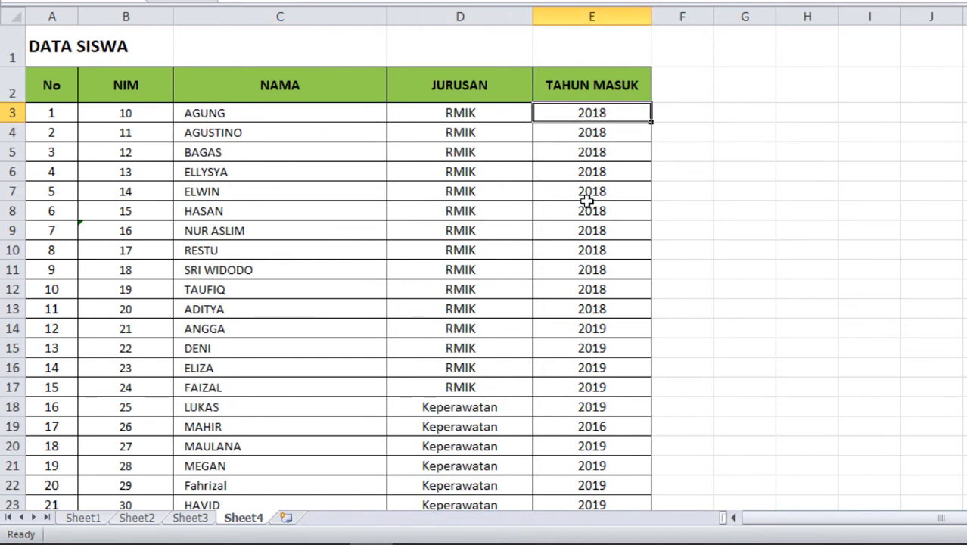
pyautogui.click(190, 518)
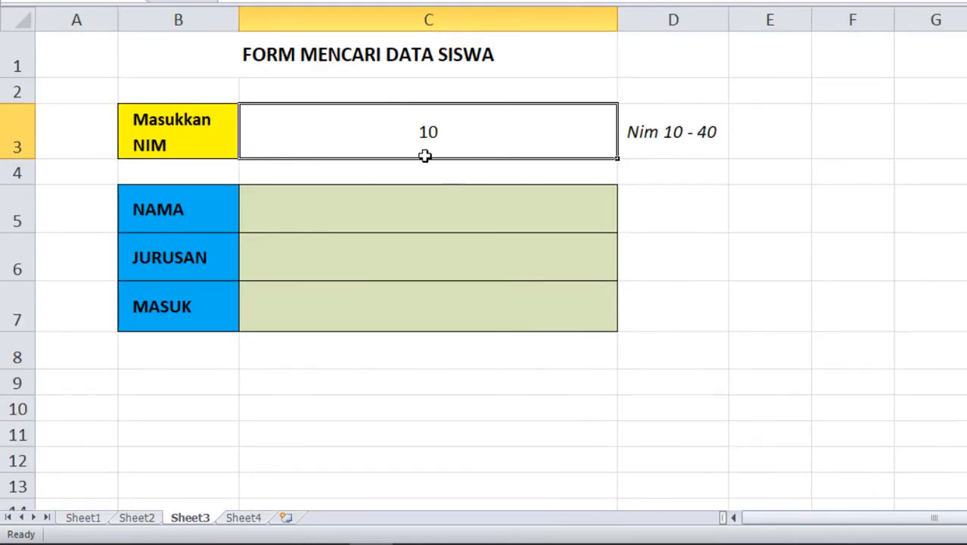
# Handwrite the expected student name, RMIK and 2018 in ink over cells C5 to C7, and circle the NIM 10.
pyautogui.click(369, 211)
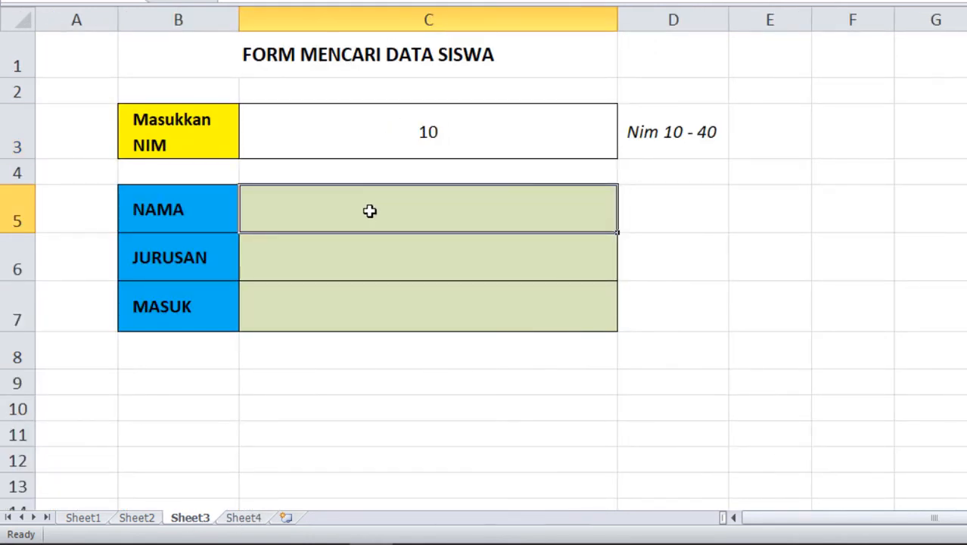
pyautogui.click(207, 1)
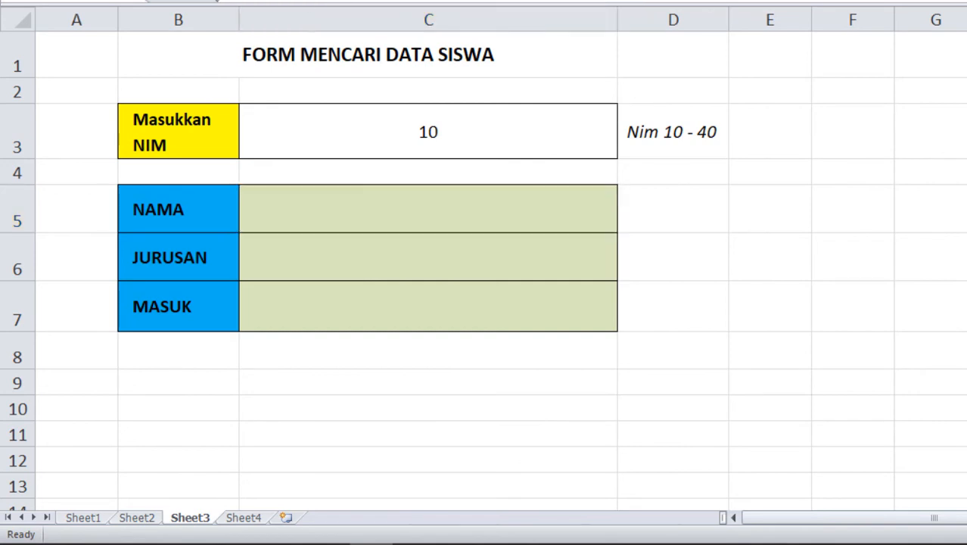
pyautogui.moveTo(286, 197)
pyautogui.mouseDown()
pyautogui.moveTo(274, 222)
pyautogui.moveTo(352, 213)
pyautogui.moveTo(382, 235)
pyautogui.moveTo(392, 215)
pyautogui.mouseUp()
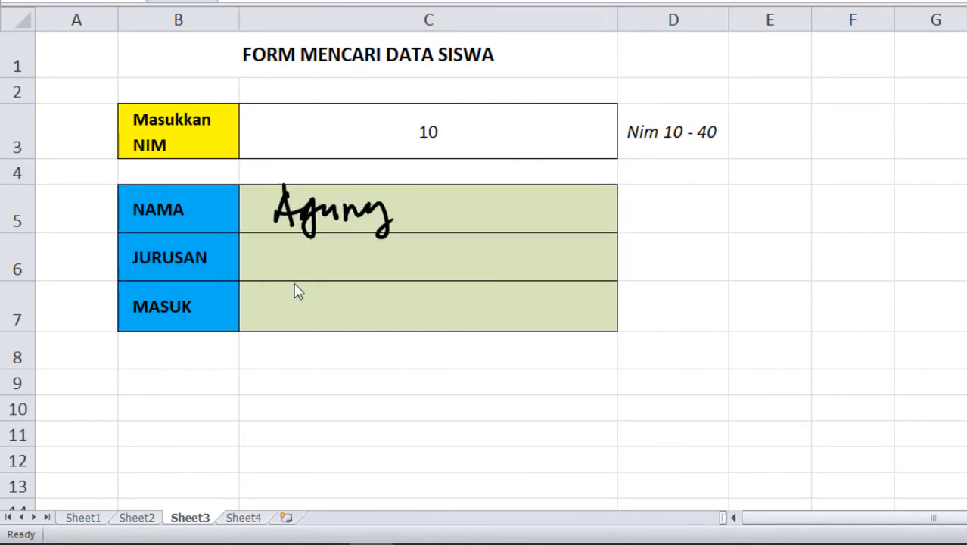
pyautogui.moveTo(284, 250)
pyautogui.mouseDown()
pyautogui.moveTo(283, 268)
pyautogui.moveTo(330, 257)
pyautogui.moveTo(374, 268)
pyautogui.mouseUp()
pyautogui.moveTo(287, 303)
pyautogui.mouseDown()
pyautogui.moveTo(300, 320)
pyautogui.moveTo(333, 318)
pyautogui.moveTo(339, 294)
pyautogui.moveTo(351, 321)
pyautogui.mouseUp()
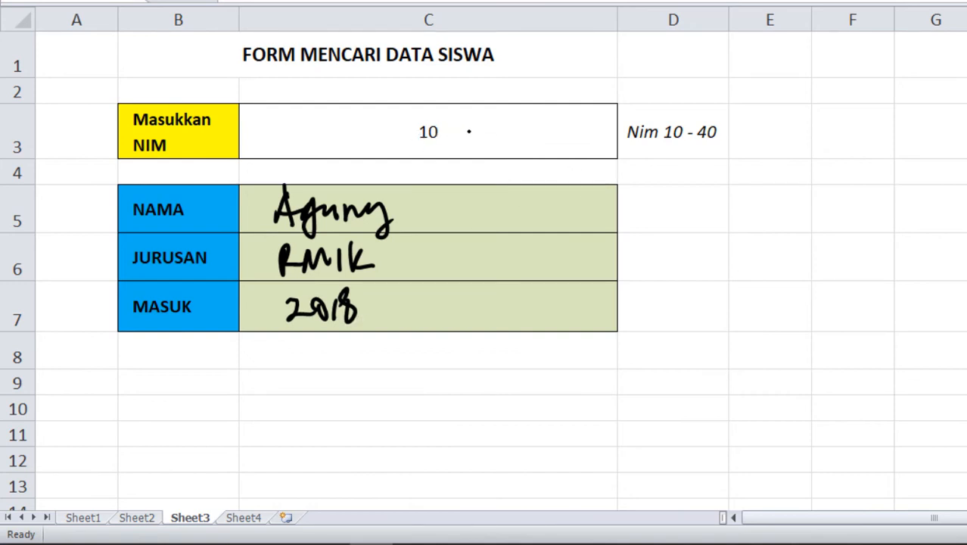
pyautogui.moveTo(445, 117)
pyautogui.mouseDown()
pyautogui.moveTo(411, 122)
pyautogui.moveTo(457, 151)
pyautogui.moveTo(447, 116)
pyautogui.mouseUp()
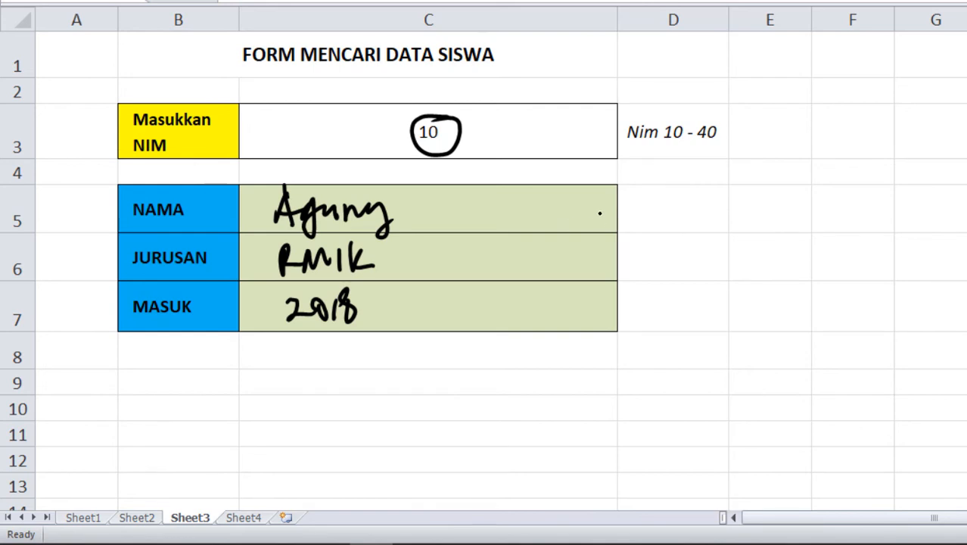
# Handwrite arrows with the notes "C5 =", "C6 =" and "C7 =" beside the NAMA, JURUSAN and MASUK result cells.
pyautogui.moveTo(601, 213)
pyautogui.mouseDown()
pyautogui.moveTo(659, 202)
pyautogui.moveTo(695, 216)
pyautogui.mouseUp()
pyautogui.moveTo(606, 259); pyautogui.dragTo(643, 266)
pyautogui.moveTo(652, 195); pyautogui.dragTo(651, 218)
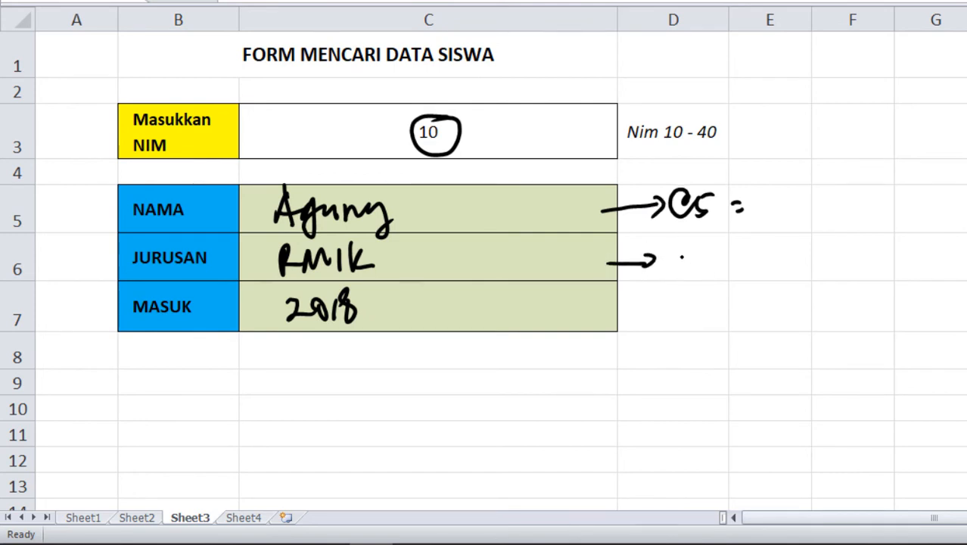
pyautogui.moveTo(689, 250)
pyautogui.mouseDown()
pyautogui.moveTo(690, 275)
pyautogui.moveTo(746, 261)
pyautogui.mouseUp()
pyautogui.moveTo(732, 271); pyautogui.dragTo(748, 270)
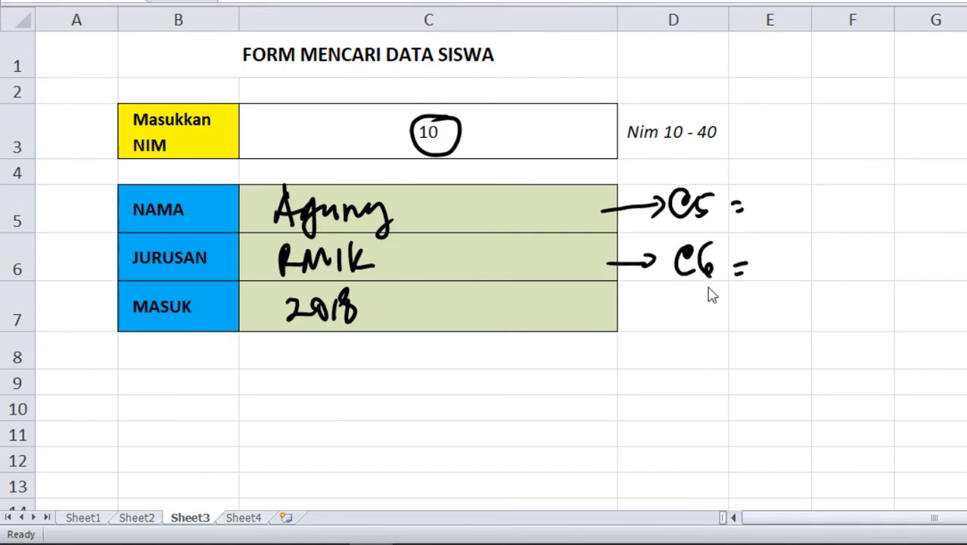
pyautogui.moveTo(612, 308)
pyautogui.mouseDown()
pyautogui.moveTo(656, 304)
pyautogui.moveTo(715, 332)
pyautogui.mouseUp()
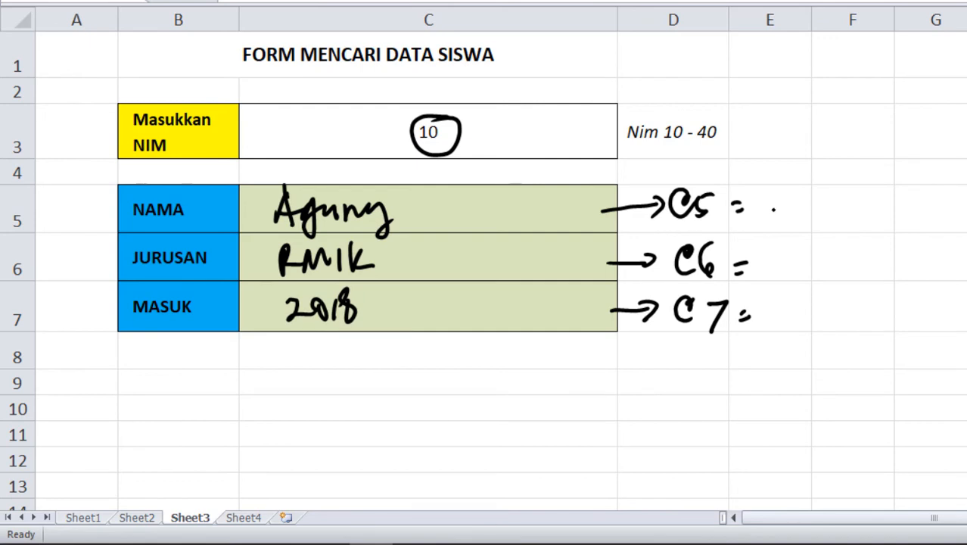
# Ink rows of dots as formula placeholders after the C6 and C7 notes beside the form.
pyautogui.click(788, 260)
pyautogui.click(814, 257)
pyautogui.click(841, 256)
pyautogui.click(856, 259)
pyautogui.click(791, 317)
pyautogui.click(823, 313)
pyautogui.click(853, 313)
# Review the keyword cell A3 and lookup result cell B3 on Sheet1, look at Sheet2, and return to Sheet3.
pyautogui.click(84, 521)
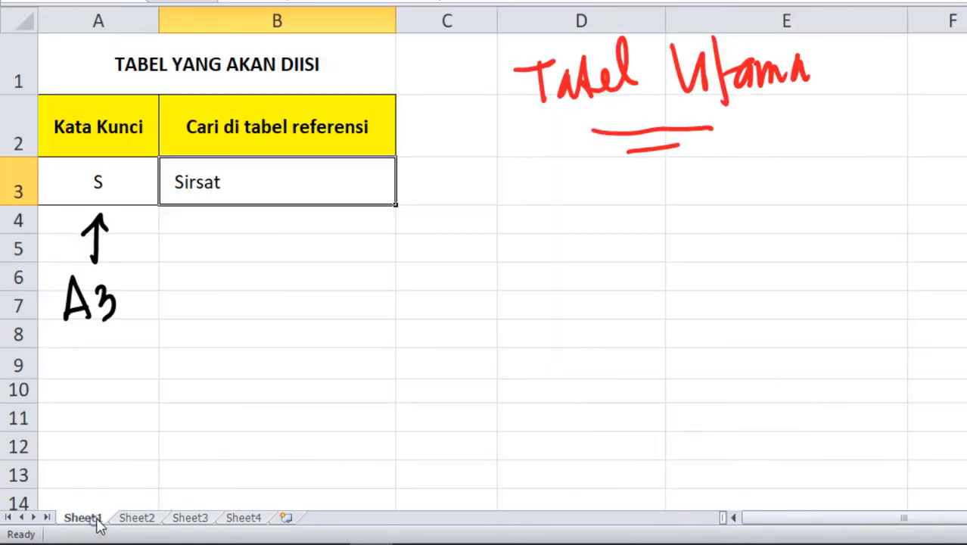
pyautogui.click(117, 182)
pyautogui.click(230, 177)
pyautogui.click(112, 190)
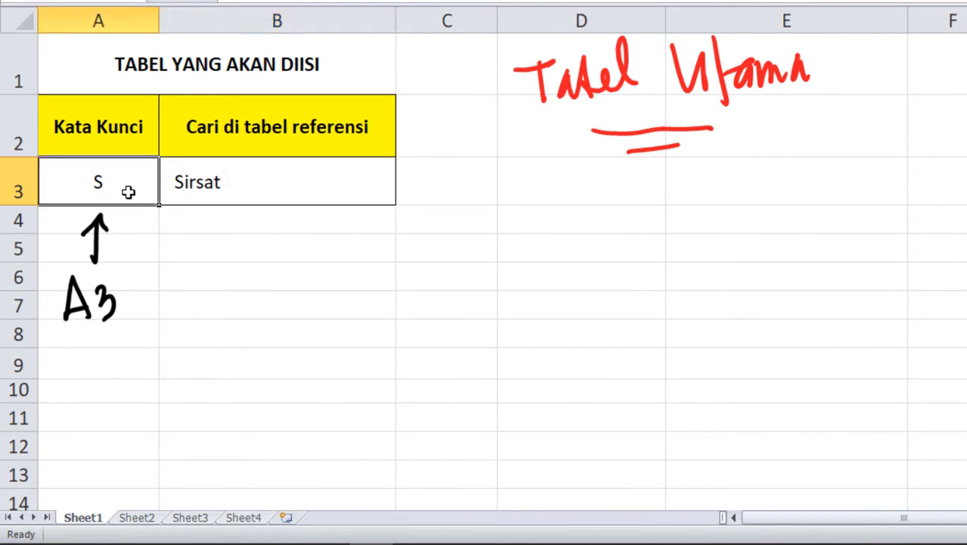
pyautogui.click(238, 177)
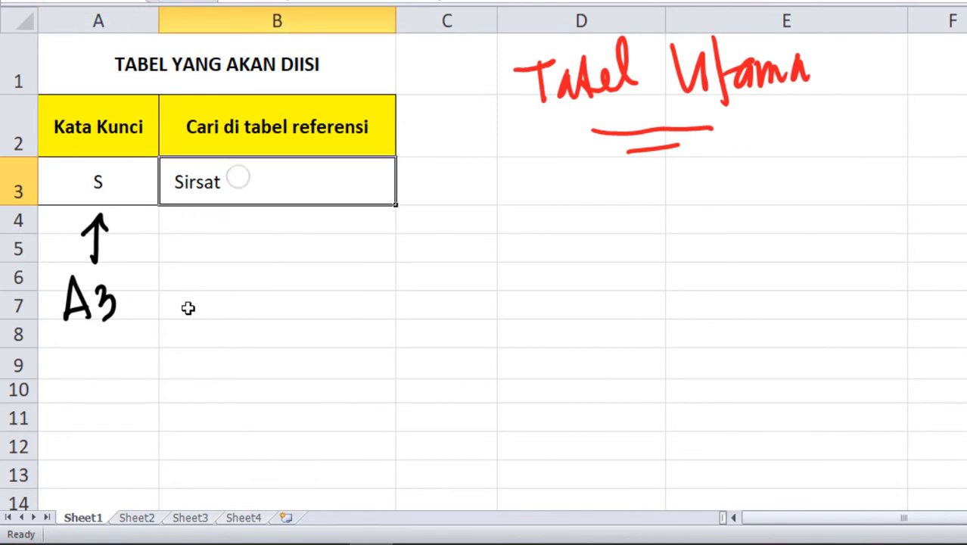
pyautogui.click(139, 520)
pyautogui.click(197, 521)
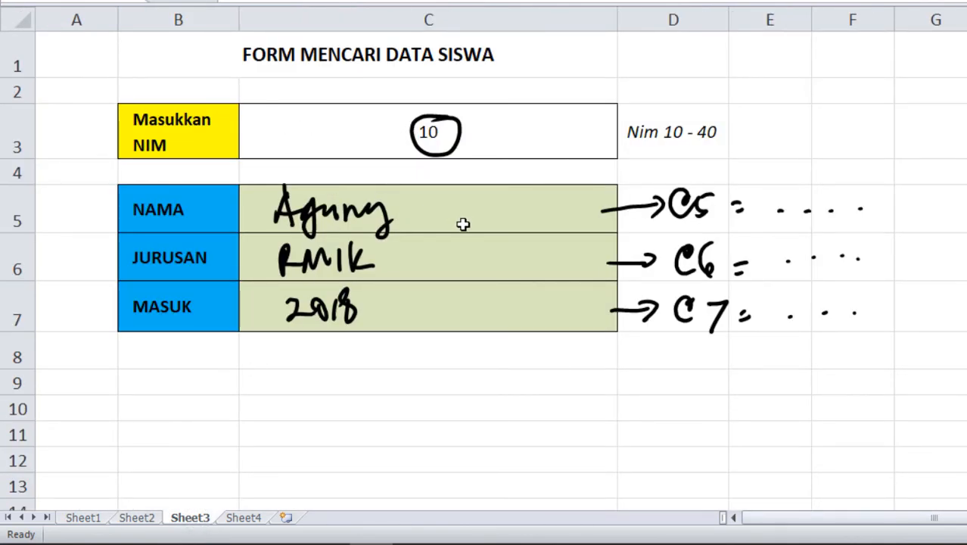
# Examine the lookup range on Sheet4 by selecting columns B to E, from NIM to TAHUN MASUK.
pyautogui.click(265, 518)
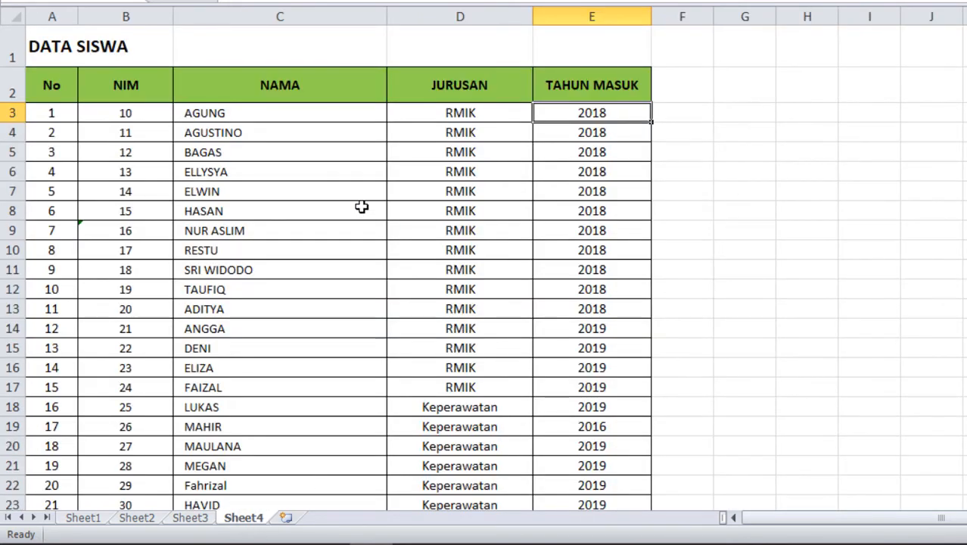
pyautogui.click(191, 520)
pyautogui.click(244, 520)
pyautogui.click(141, 15)
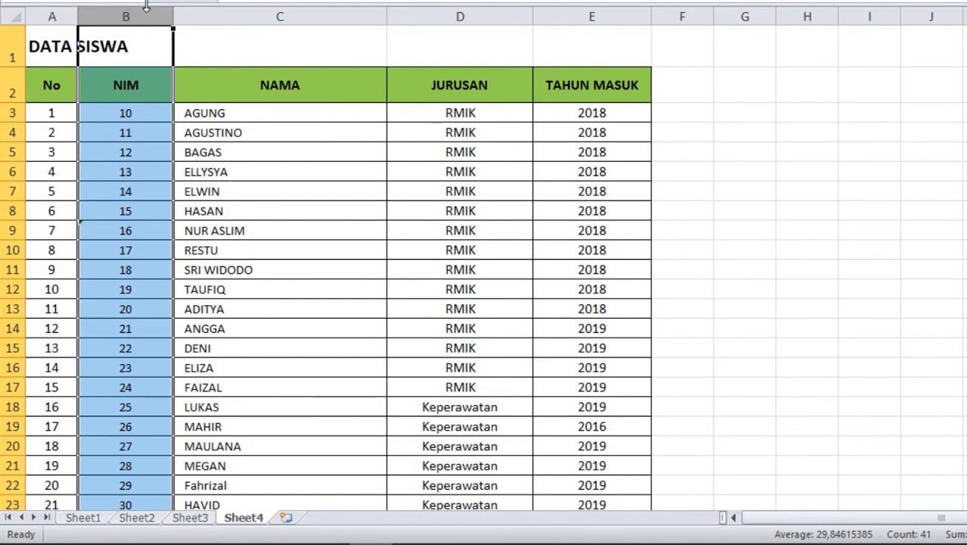
pyautogui.moveTo(144, 10); pyautogui.dragTo(584, 53)
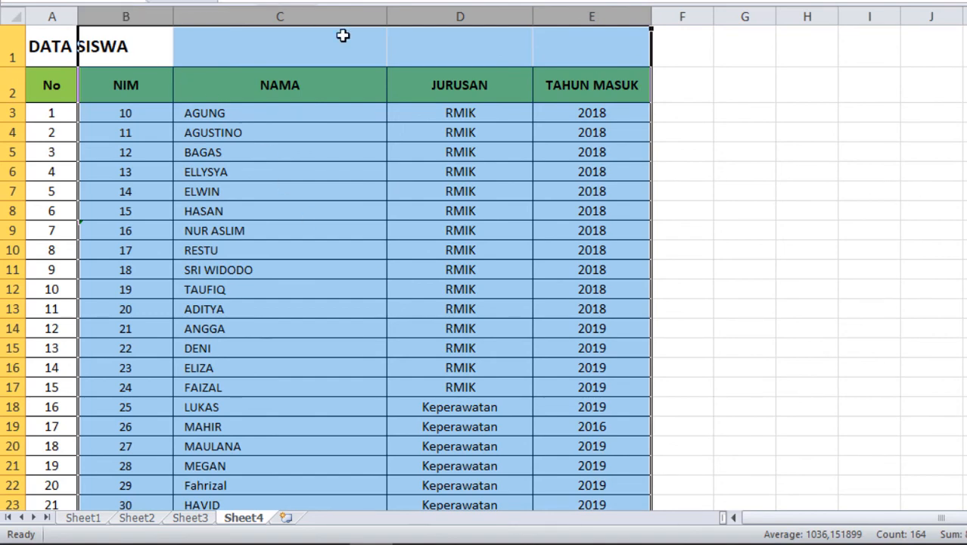
pyautogui.click(756, 121)
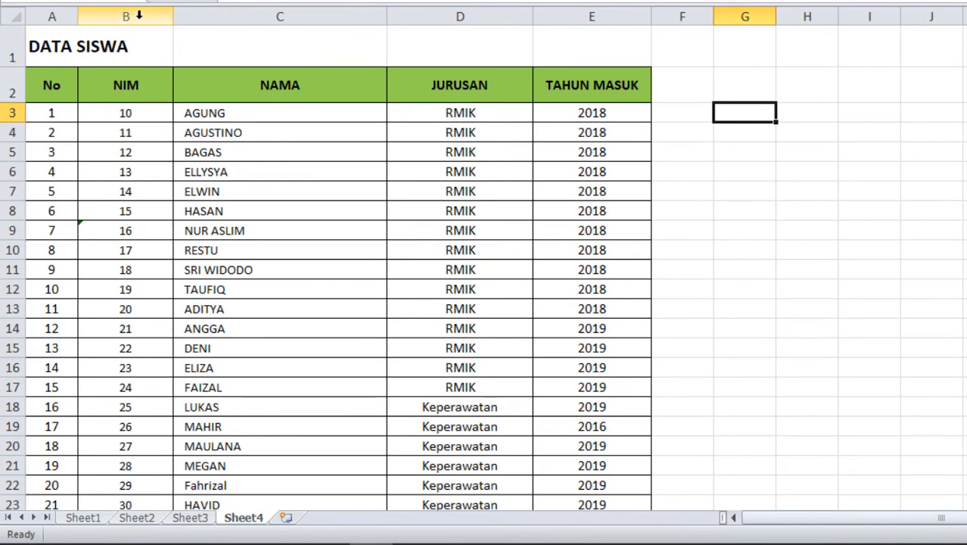
pyautogui.moveTo(126, 17); pyautogui.dragTo(570, 35)
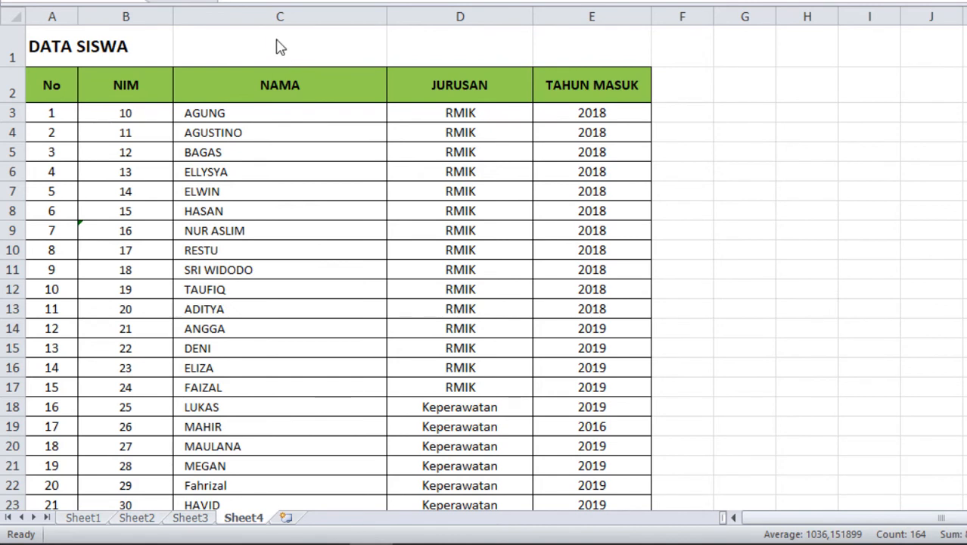
# Write the column index numbers 2, 3 and 4 in red ink above NAMA, JURUSAN and TAHUN MASUK on Sheet4.
pyautogui.moveTo(272, 36); pyautogui.dragTo(290, 53)
pyautogui.moveTo(455, 36); pyautogui.dragTo(454, 52)
pyautogui.moveTo(595, 41); pyautogui.dragTo(598, 47)
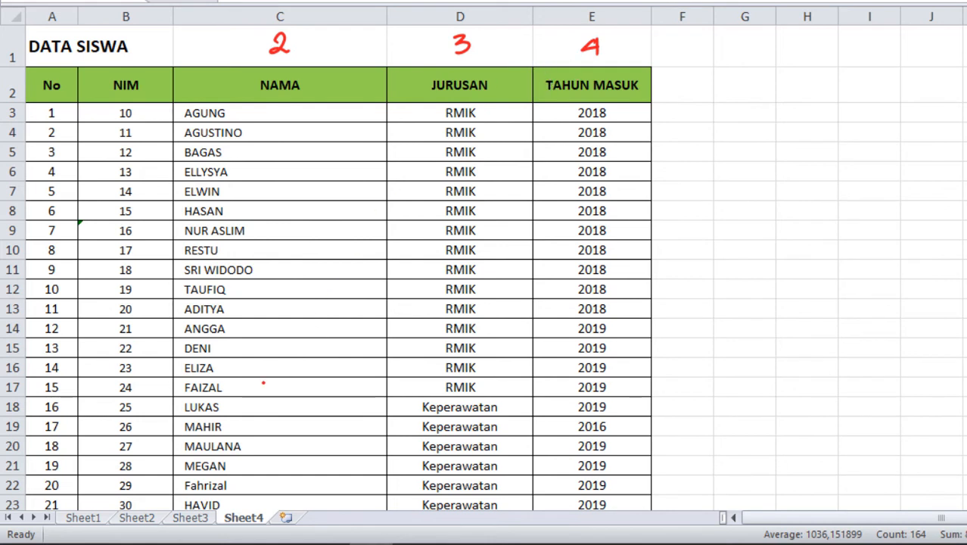
# Delete the handwritten results, the circle around the NIM and the C5, C6 and C7 notes from the Sheet3 form.
pyautogui.click(193, 519)
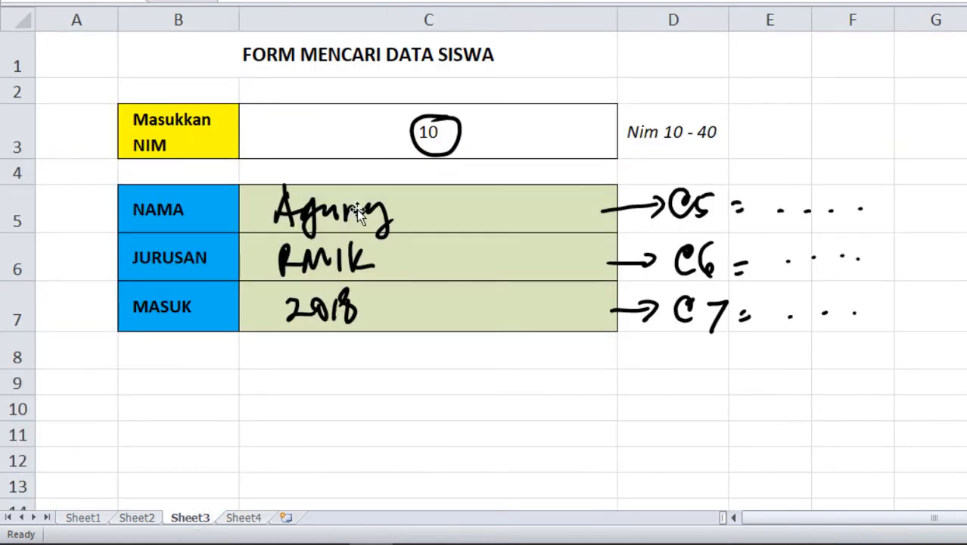
pyautogui.click(497, 218)
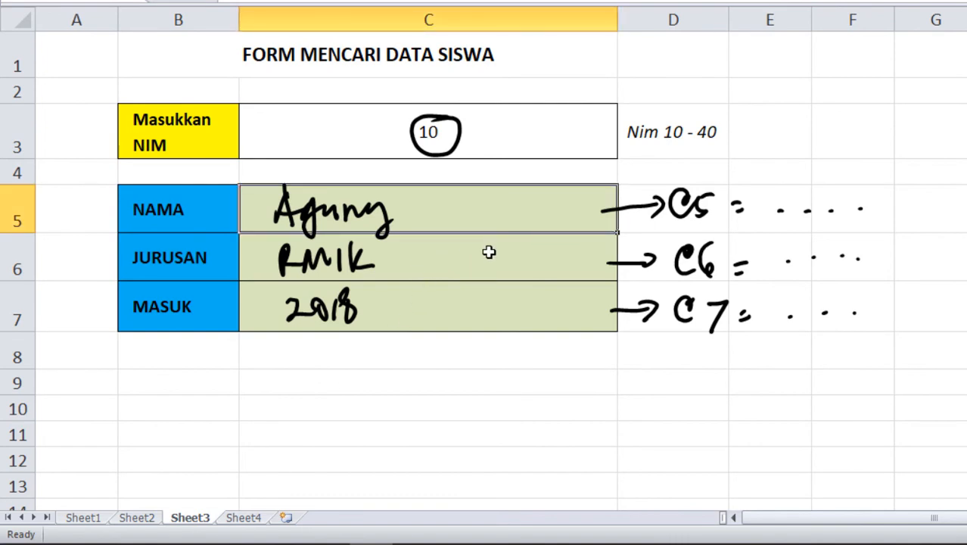
pyautogui.click(489, 252)
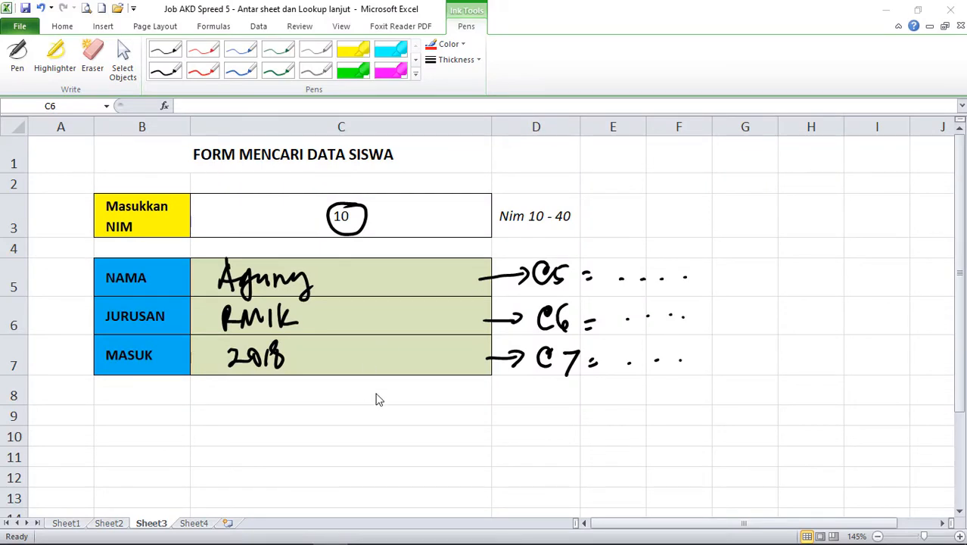
pyautogui.click(244, 283)
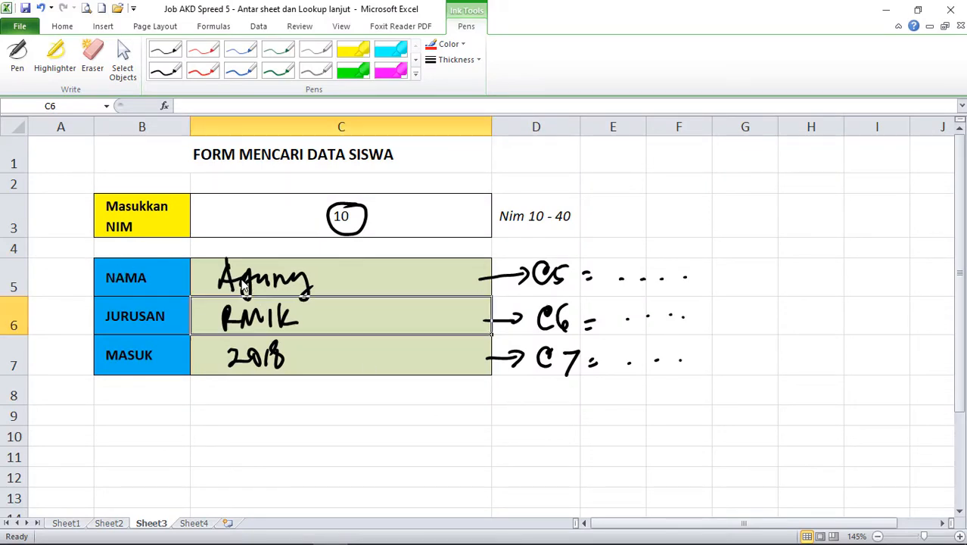
pyautogui.click(242, 282)
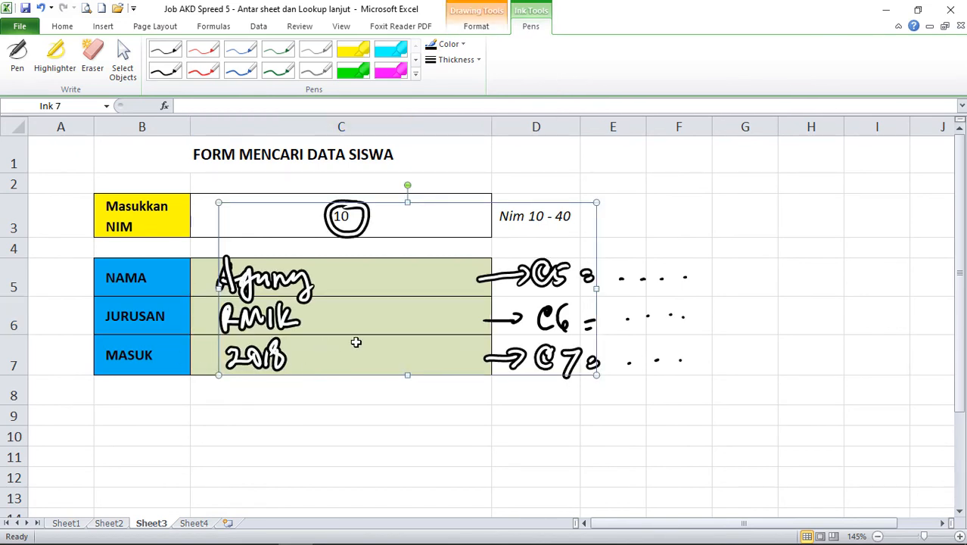
pyautogui.press('Delete')
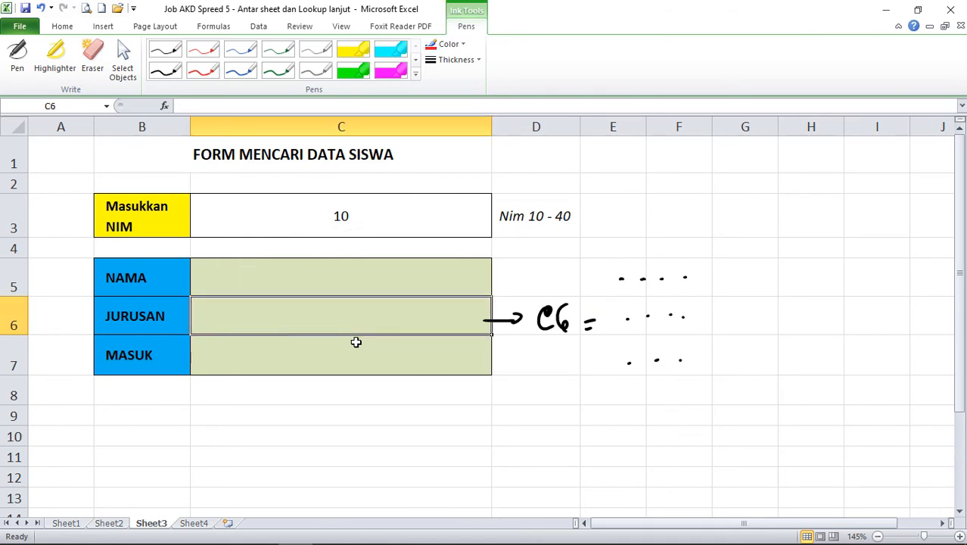
pyautogui.click(554, 318)
pyautogui.press('Delete')
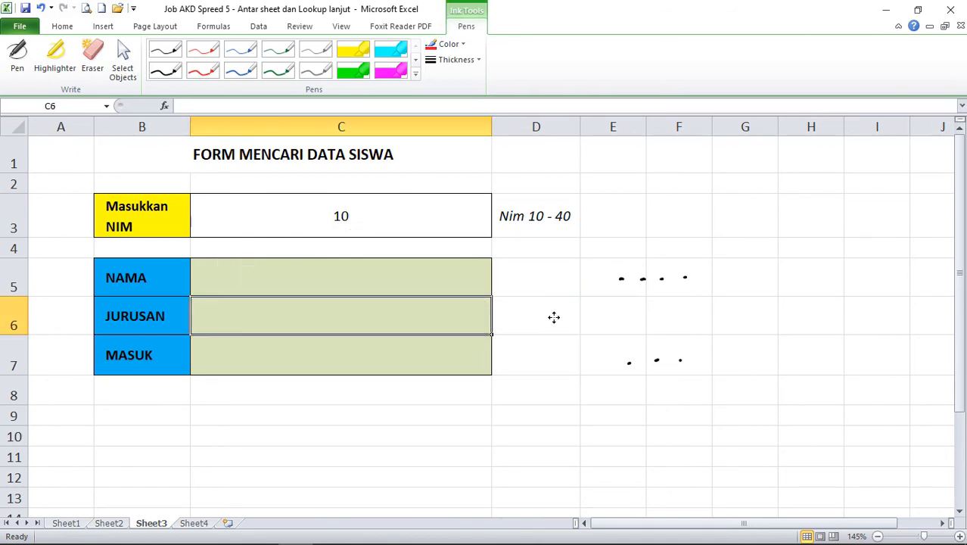
# Start a VLOOKUP formula in Sheet3's C5 NAMA cell with the NIM cell as the absolute lookup value $C$3.
pyautogui.click(267, 277)
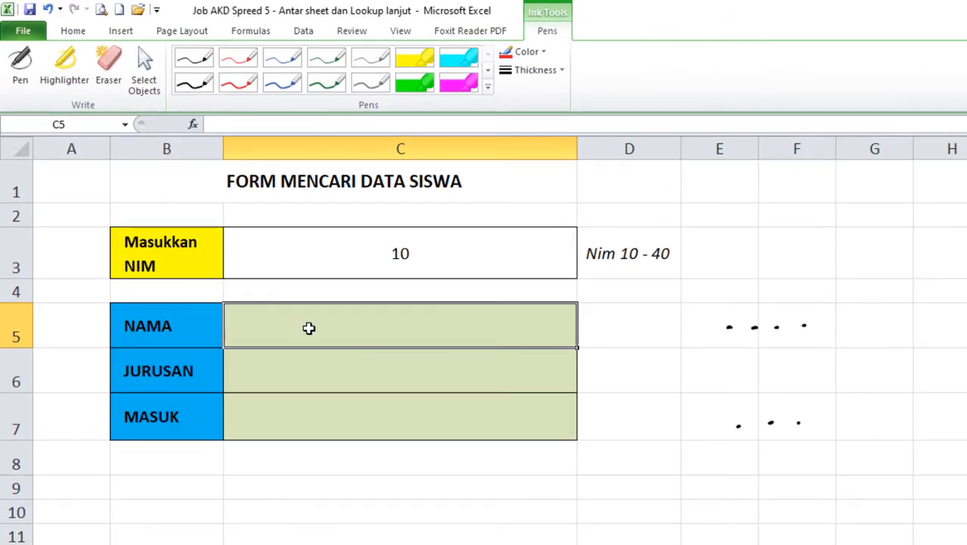
pyautogui.write('=')
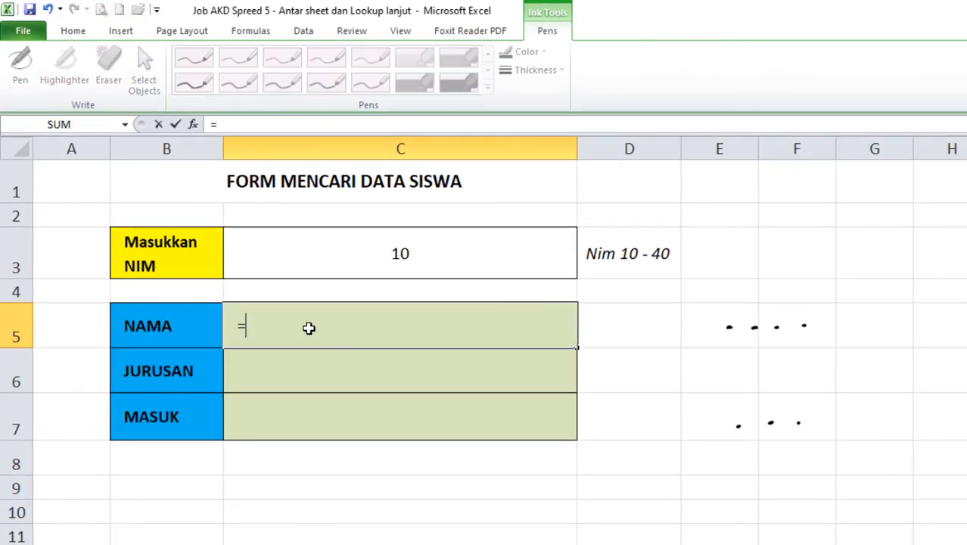
pyautogui.write('vlo')
pyautogui.press('Tab')
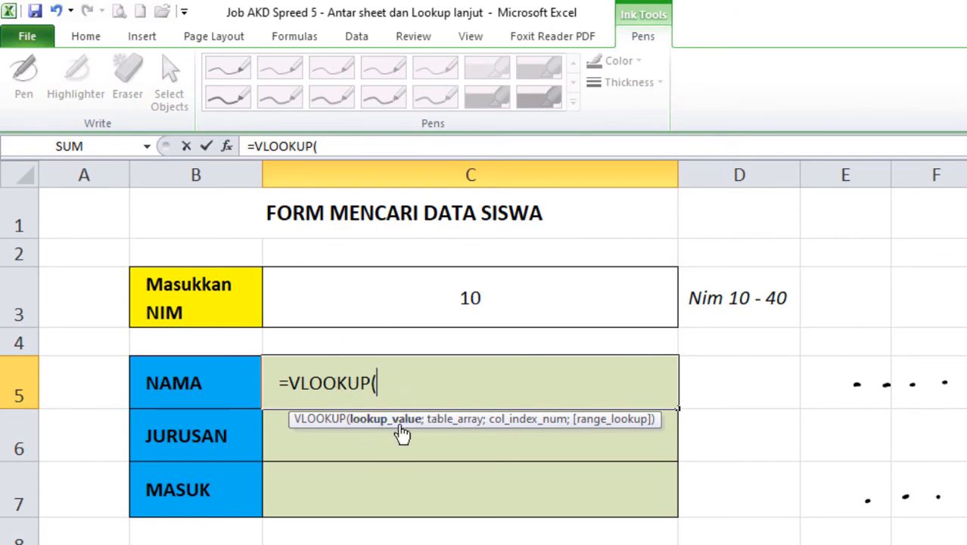
pyautogui.click(499, 306)
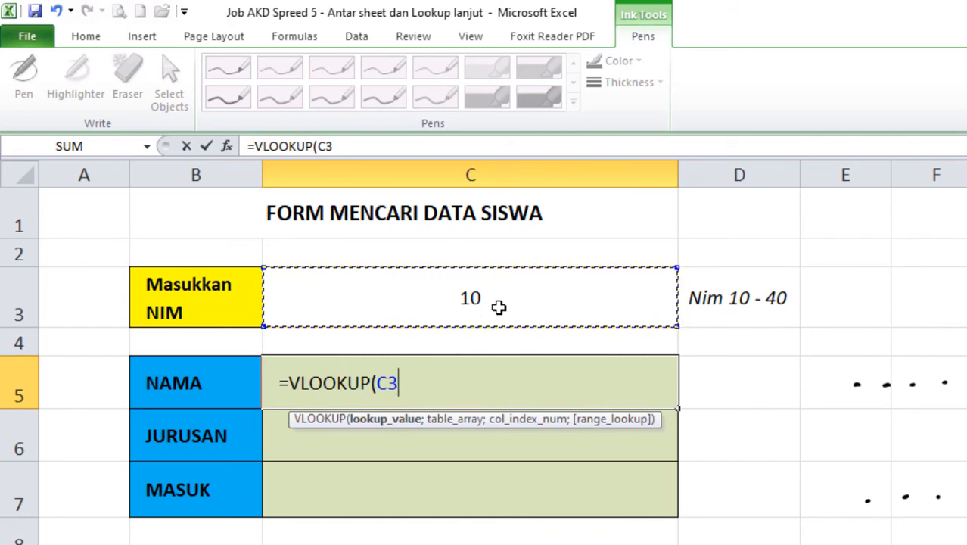
pyautogui.press('F4')
pyautogui.write(';')
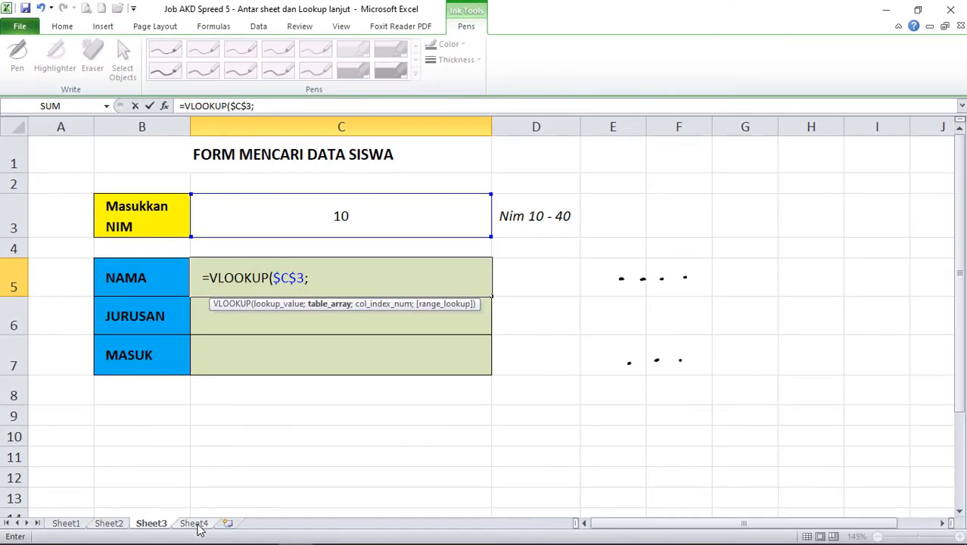
# Set the formula's table array to Sheet4 columns B to E, made absolute as Sheet4!$B:$E.
pyautogui.click(221, 544)
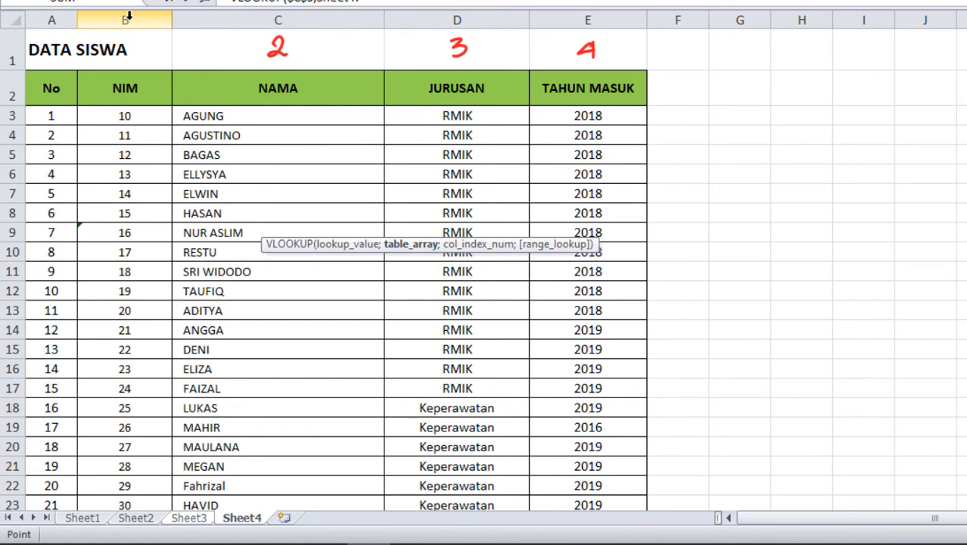
pyautogui.moveTo(128, 16); pyautogui.dragTo(588, 14)
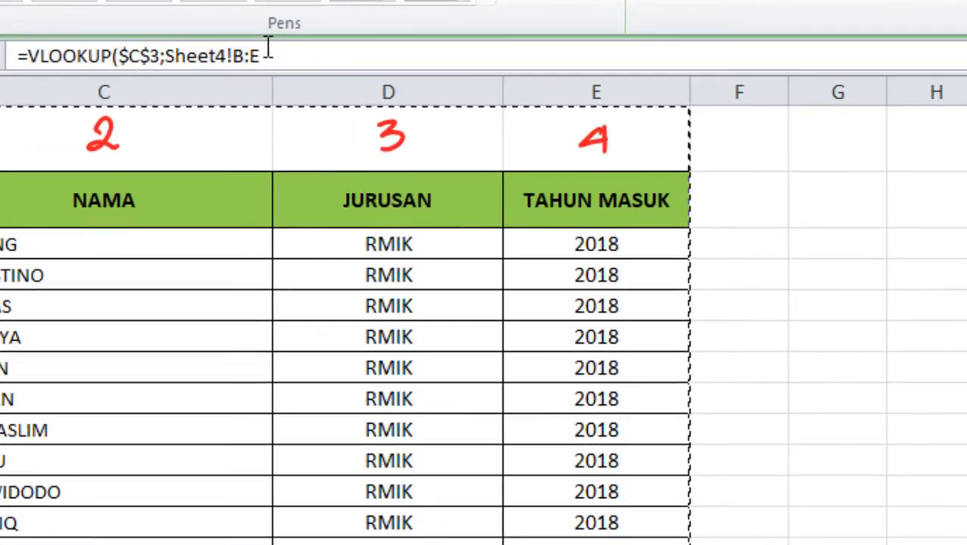
pyautogui.hotkey('shift', 'Left')
pyautogui.hotkey('shift', 'Left')
pyautogui.hotkey('shift', 'Left')
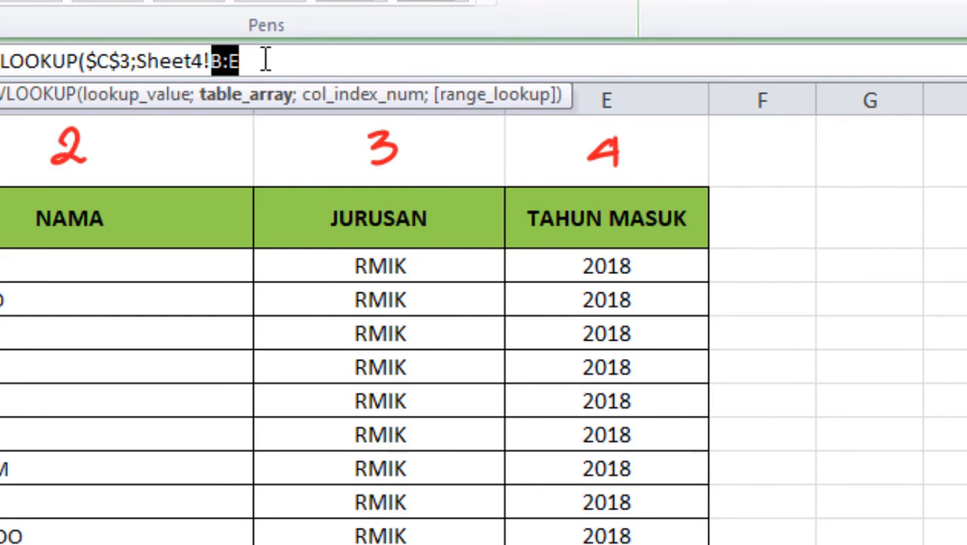
pyautogui.press('F4')
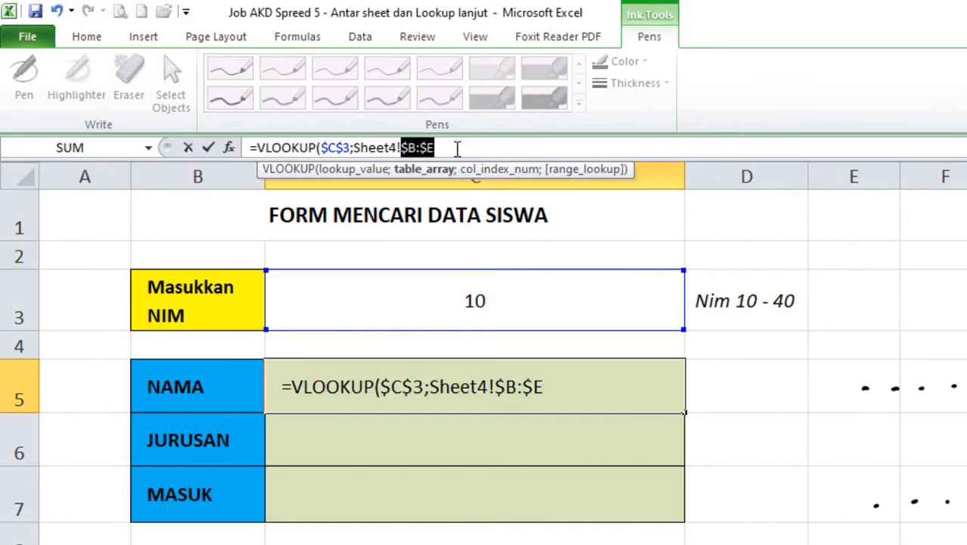
pyautogui.click(338, 109)
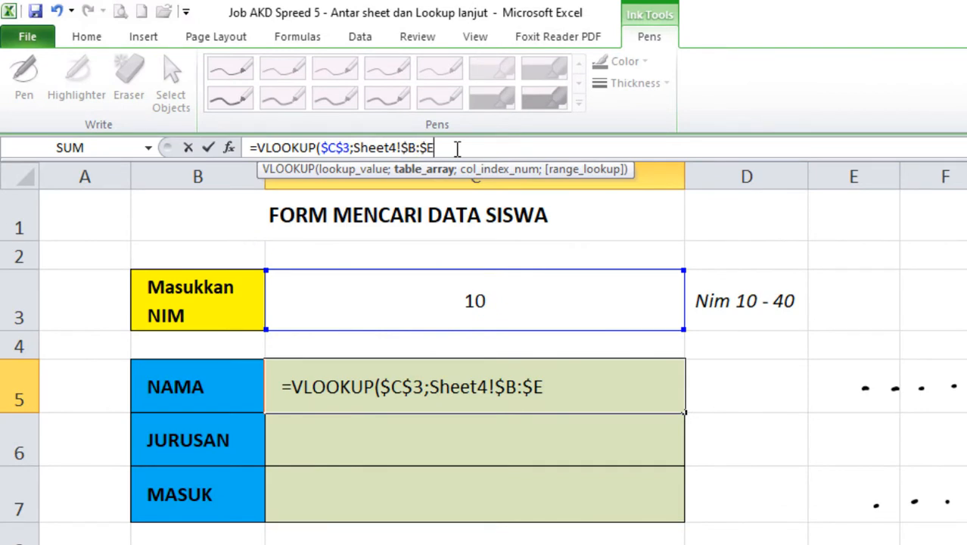
pyautogui.write(';')
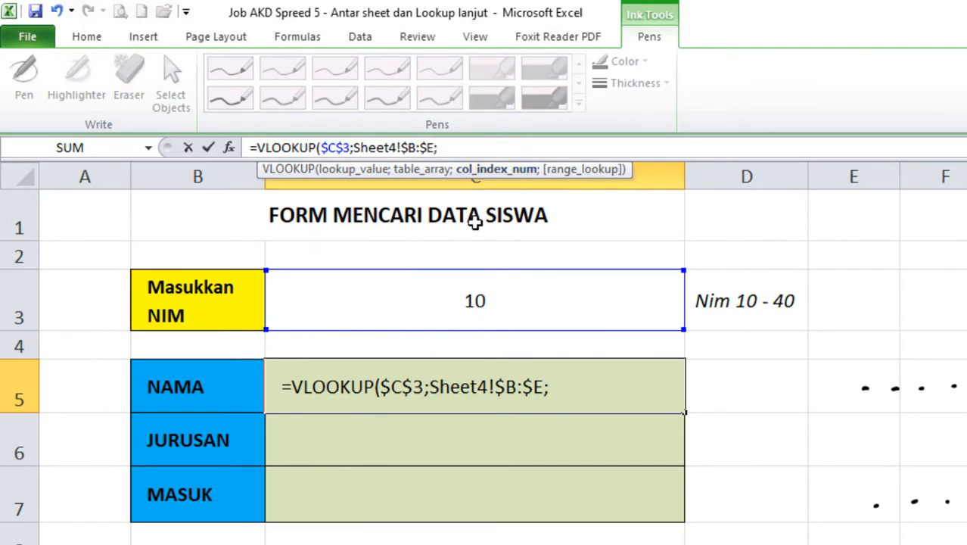
# Complete the C5 formula with column index 2 and FALSE for an exact match.
pyautogui.write('2;')
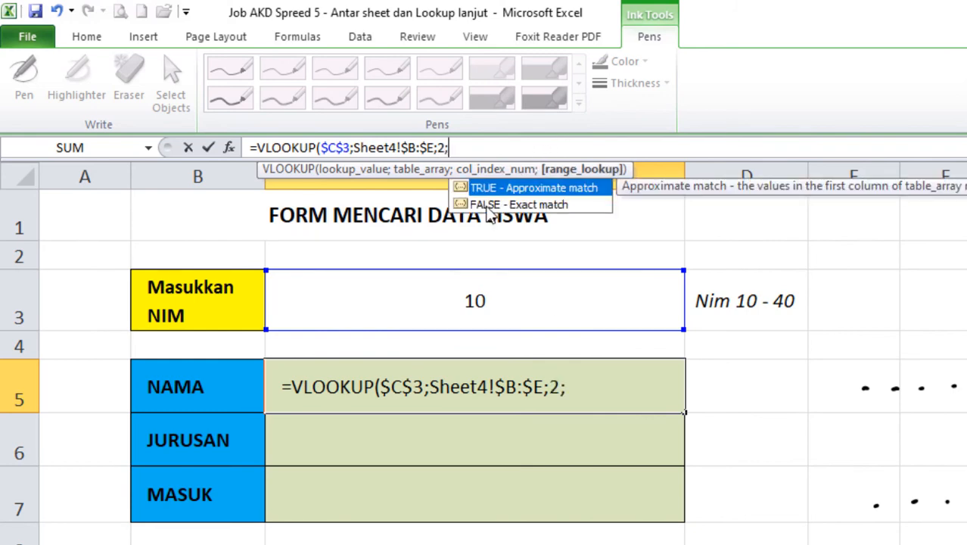
pyautogui.click(577, 389)
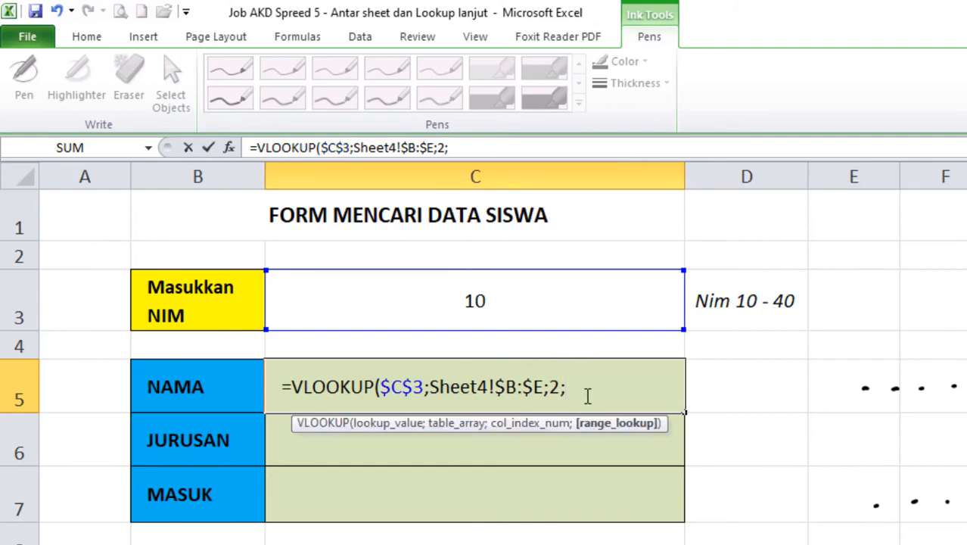
pyautogui.write('f')
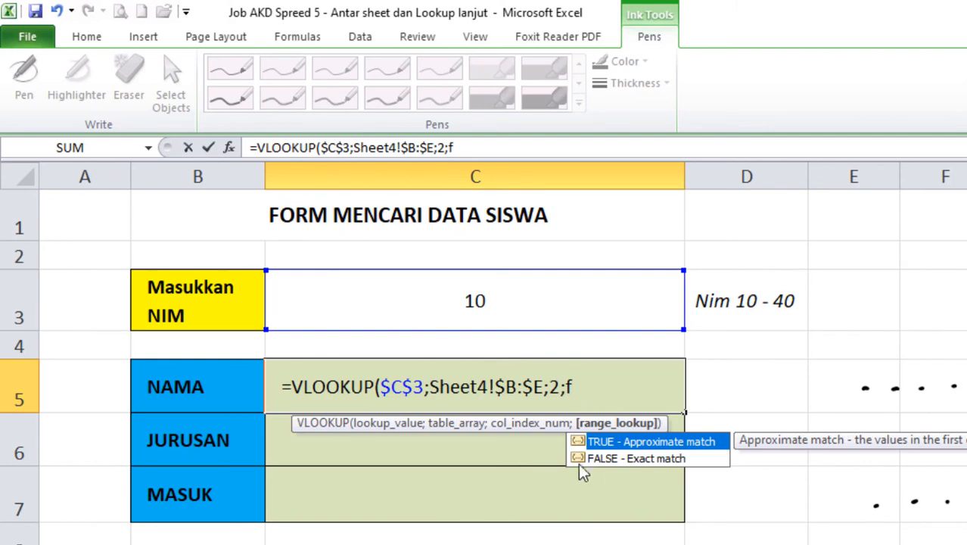
pyautogui.doubleClick(614, 460)
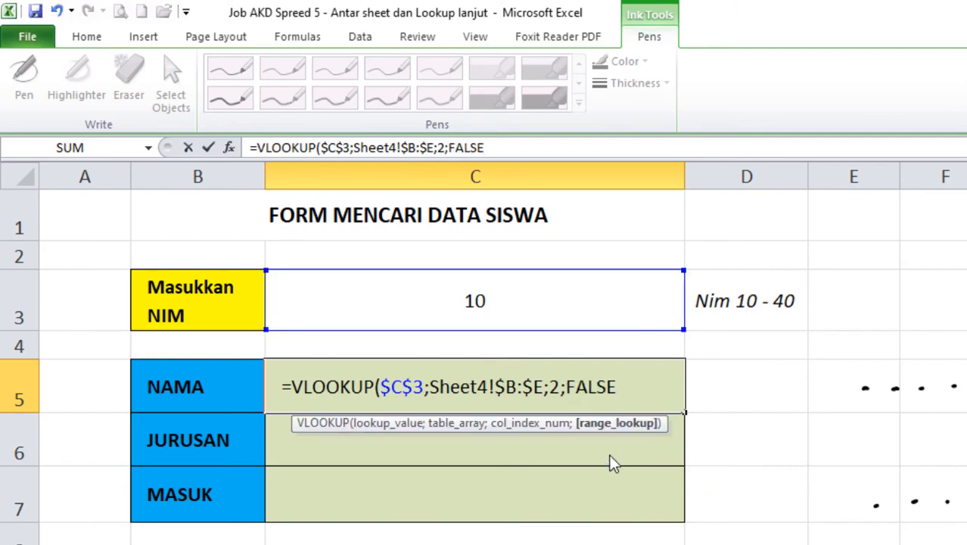
pyautogui.write(')')
pyautogui.press('Return')
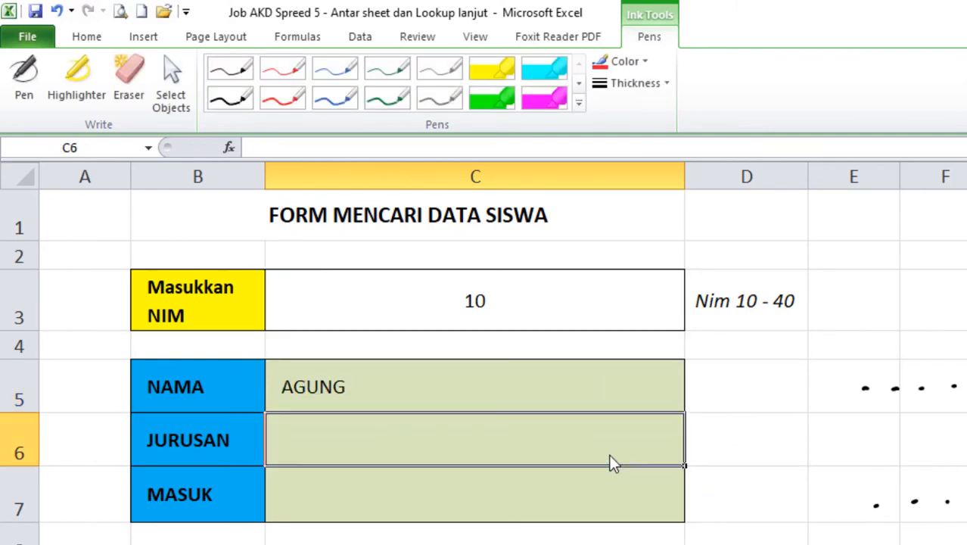
# Test the NAMA lookup with NIM 40 in C3 and compare the result with the student list on Sheet4.
pyautogui.click(332, 386)
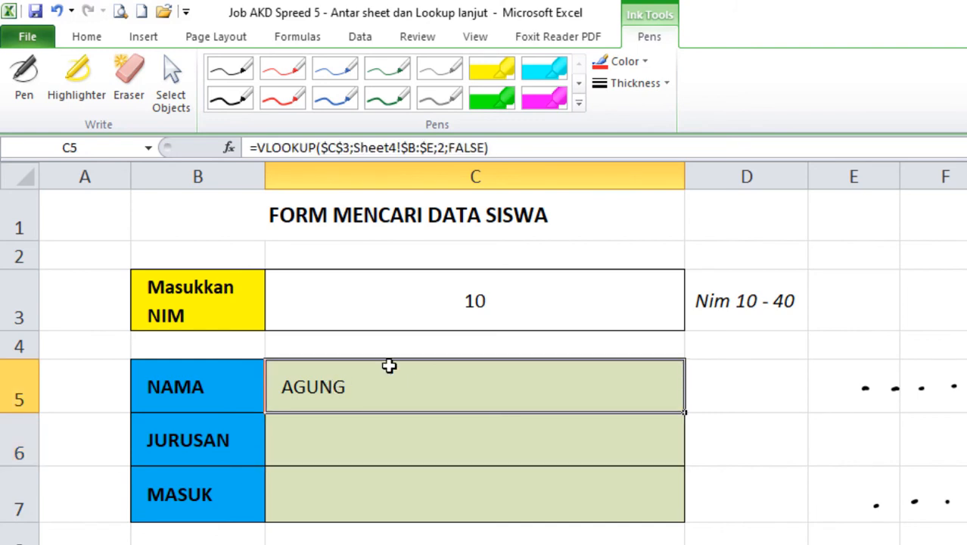
pyautogui.click(500, 302)
pyautogui.write('40')
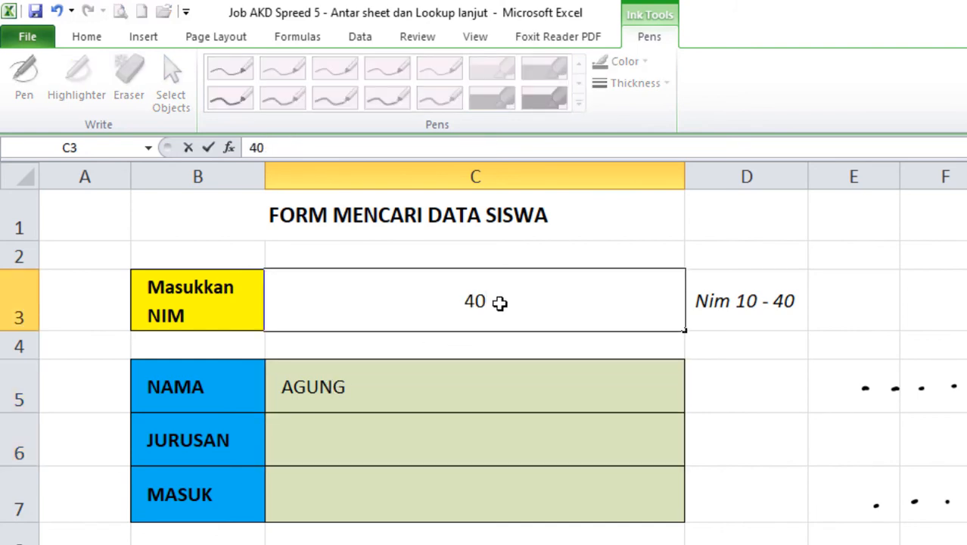
pyautogui.press('Return')
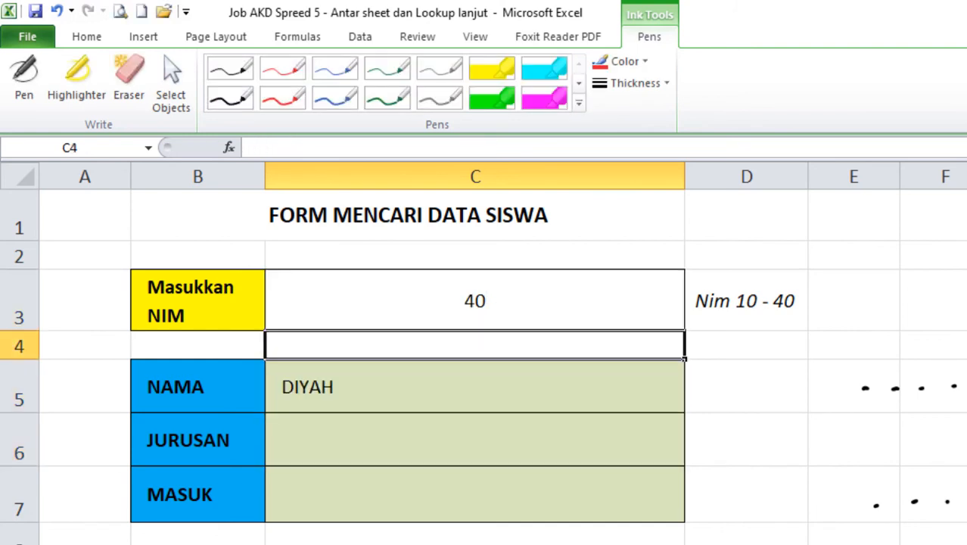
pyautogui.hotkey('ctrl', 'pageup')
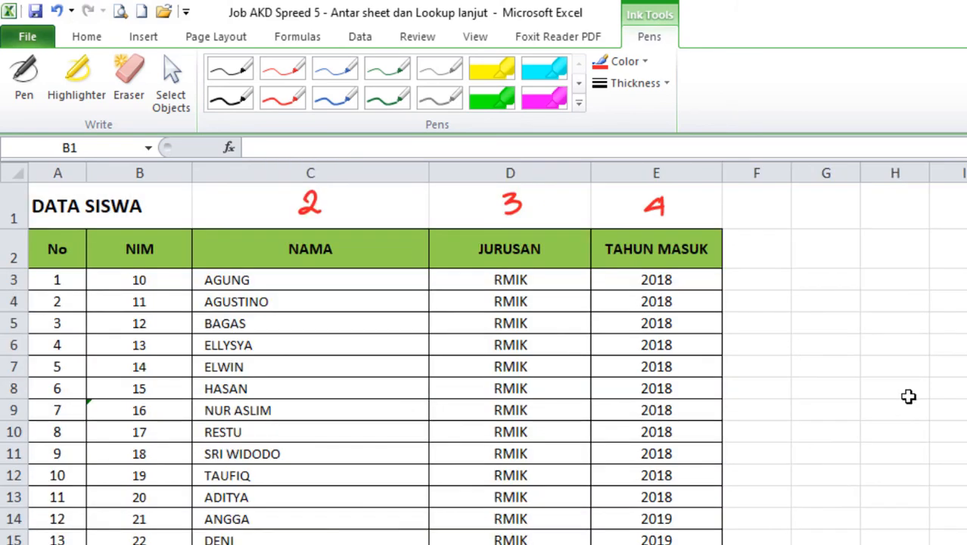
pyautogui.scroll(-6, 484, 355)
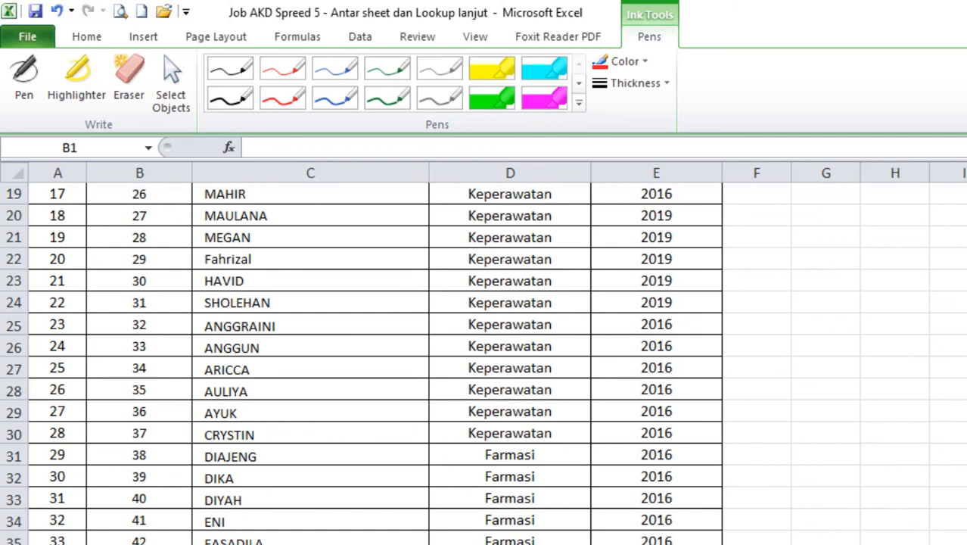
pyautogui.hotkey('ctrl', 'pageup')
# Test the NAMA lookup with NIM 49 in C3 and inspect the result in C5.
pyautogui.click(494, 280)
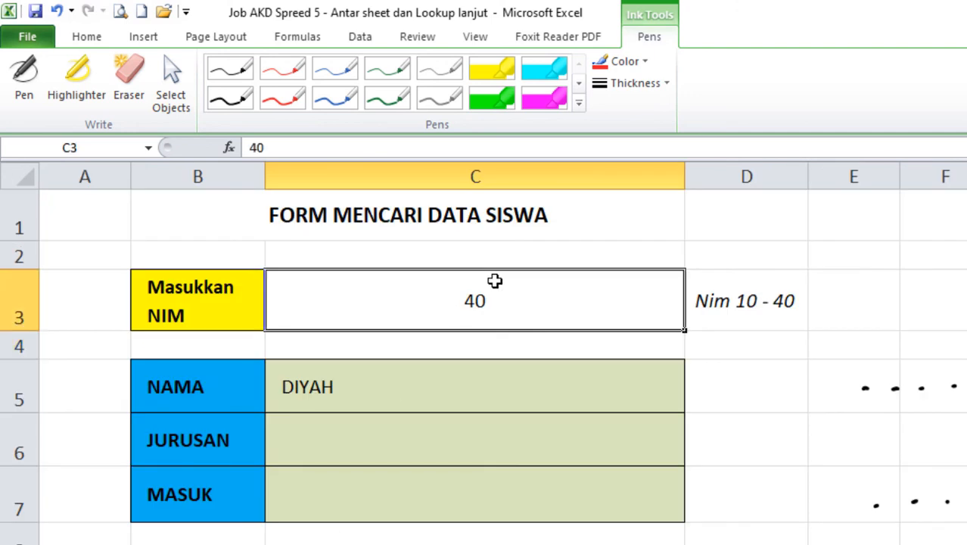
pyautogui.write('49')
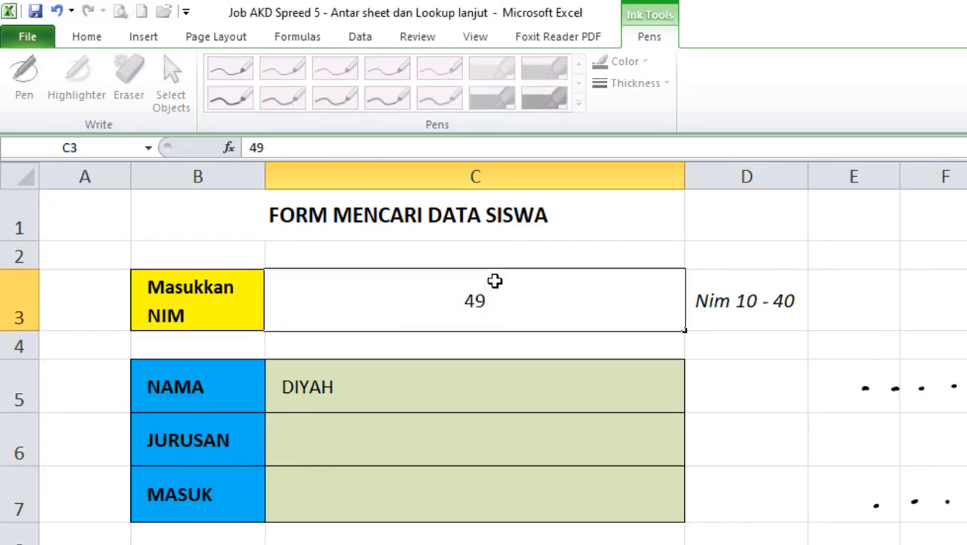
pyautogui.press('Return')
pyautogui.click(369, 404)
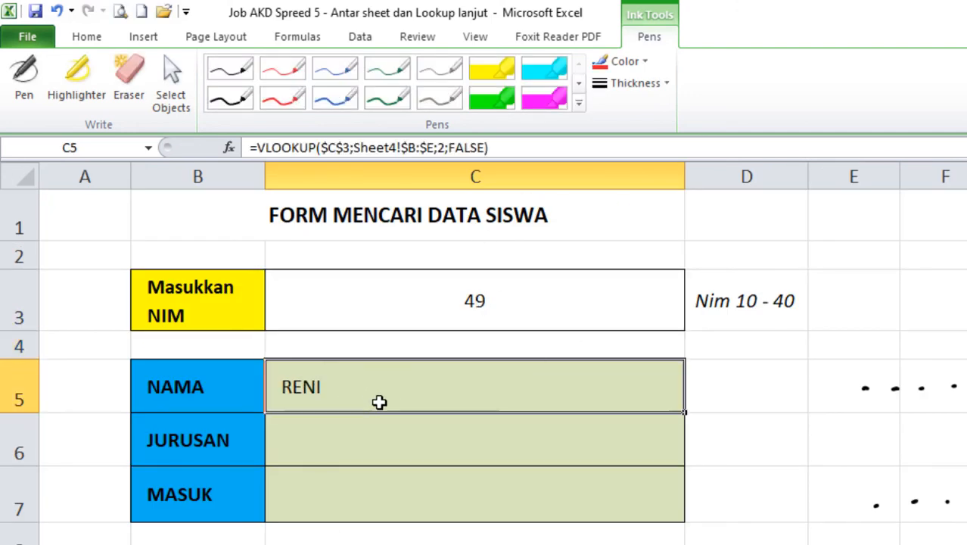
pyautogui.click(440, 443)
pyautogui.click(423, 384)
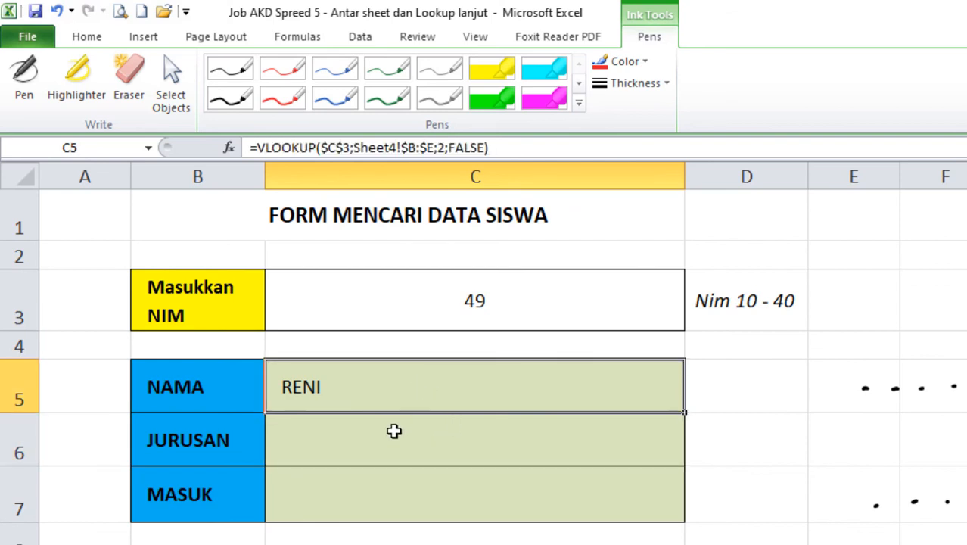
# Examine the empty JURUSAN and MASUK cells on Sheet3 and the column numbers and NIM values on Sheet4.
pyautogui.click(384, 447)
pyautogui.click(395, 508)
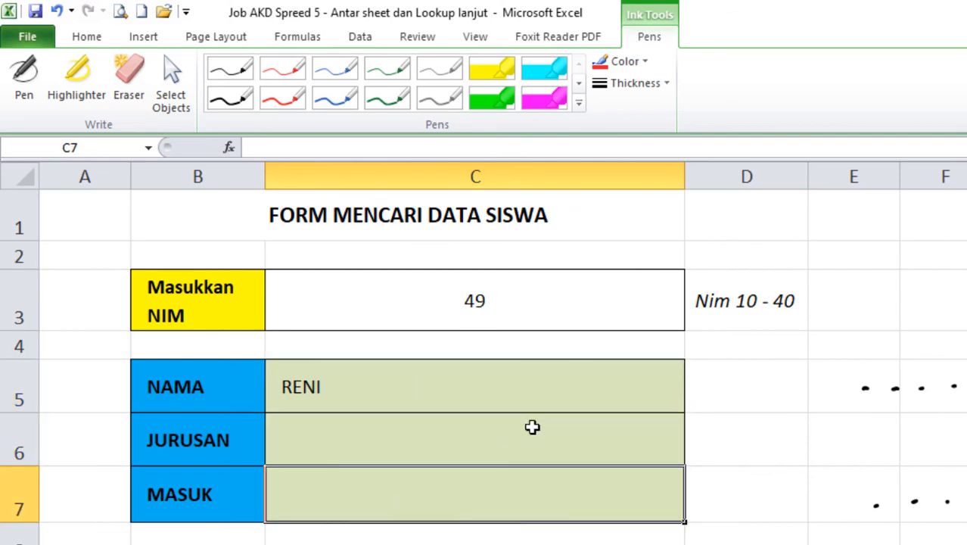
pyautogui.click(403, 458)
pyautogui.click(398, 487)
pyautogui.hotkey('ctrl', 'pageup')
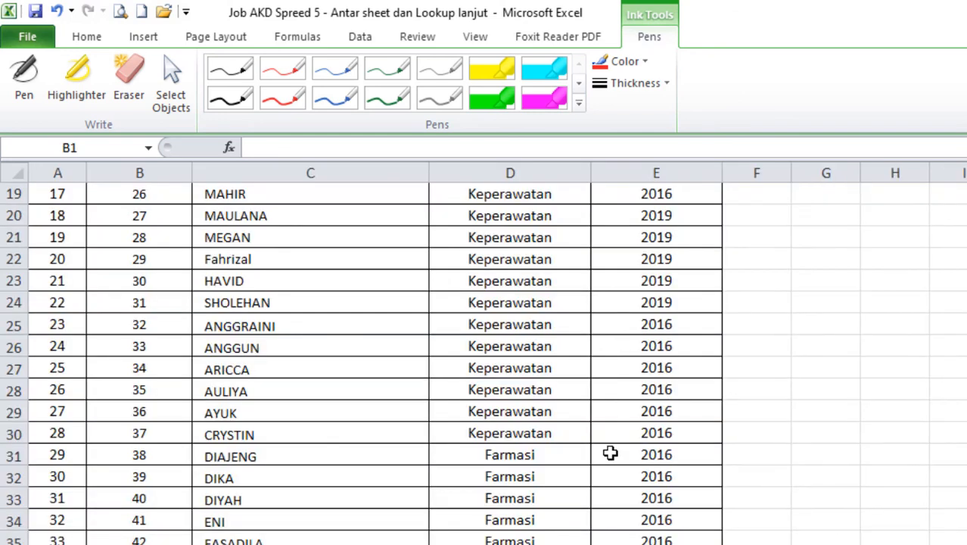
pyautogui.scroll(6, 485, 356)
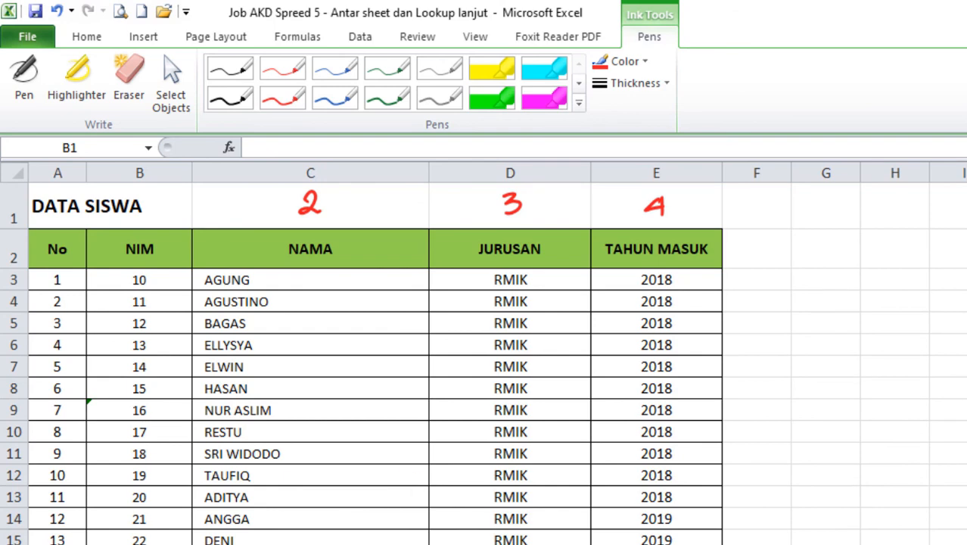
pyautogui.scroll(4, 484, 355)
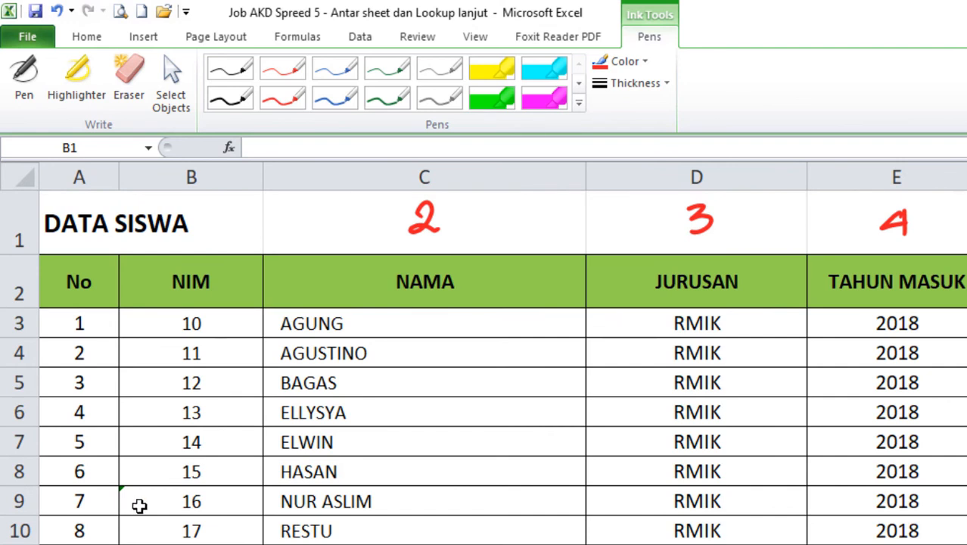
pyautogui.click(140, 506)
pyautogui.click(144, 544)
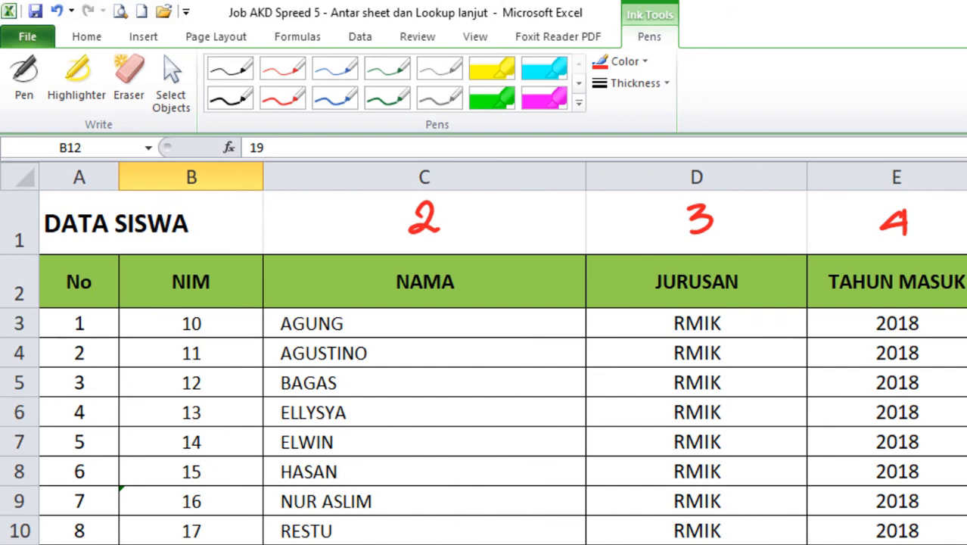
# Return to Sheet3, set the NIM in C3 to 16 and inspect the lookup result in C5.
pyautogui.click(144, 544)
pyautogui.click(433, 328)
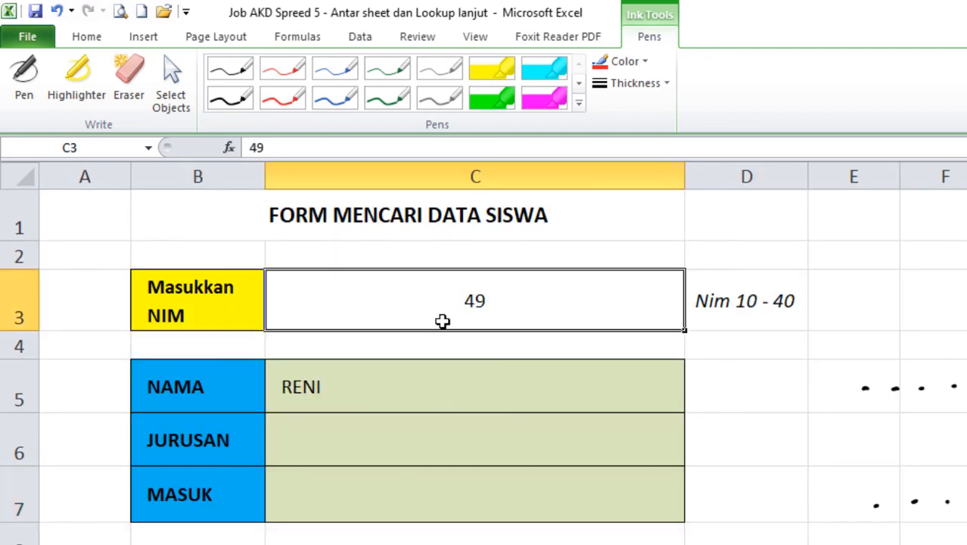
pyautogui.write('16')
pyautogui.press('Return')
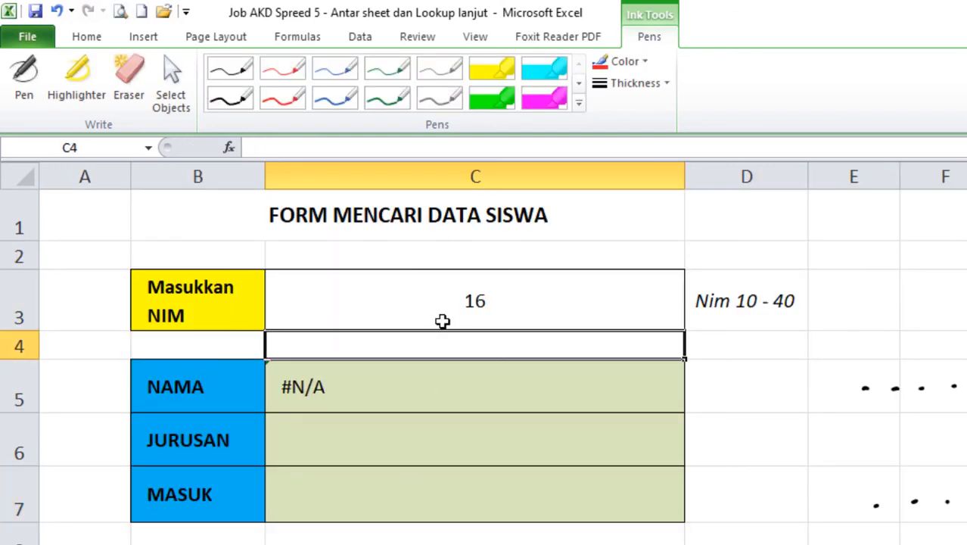
pyautogui.click(403, 379)
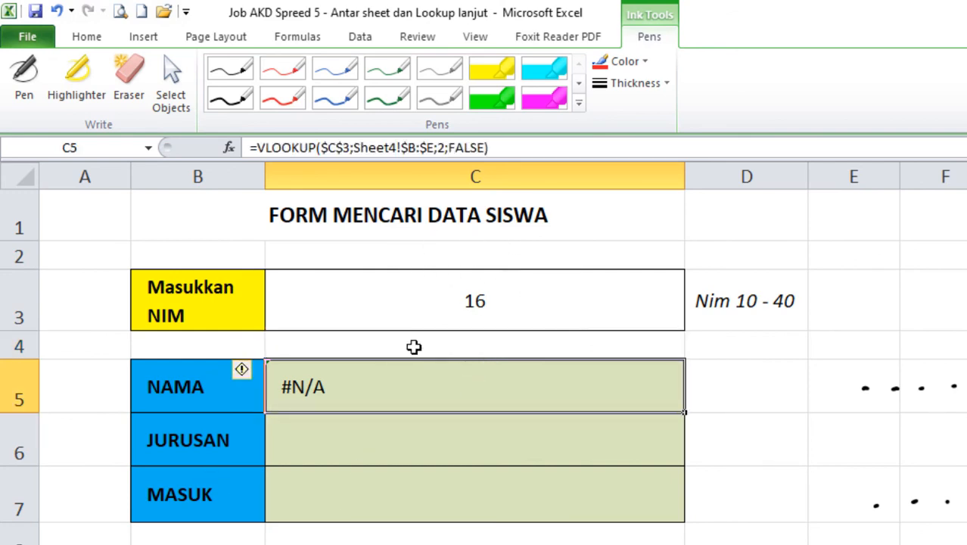
# Convert the NIM 16 entry in B9 on Sheet4 from text to a number.
pyautogui.click(508, 277)
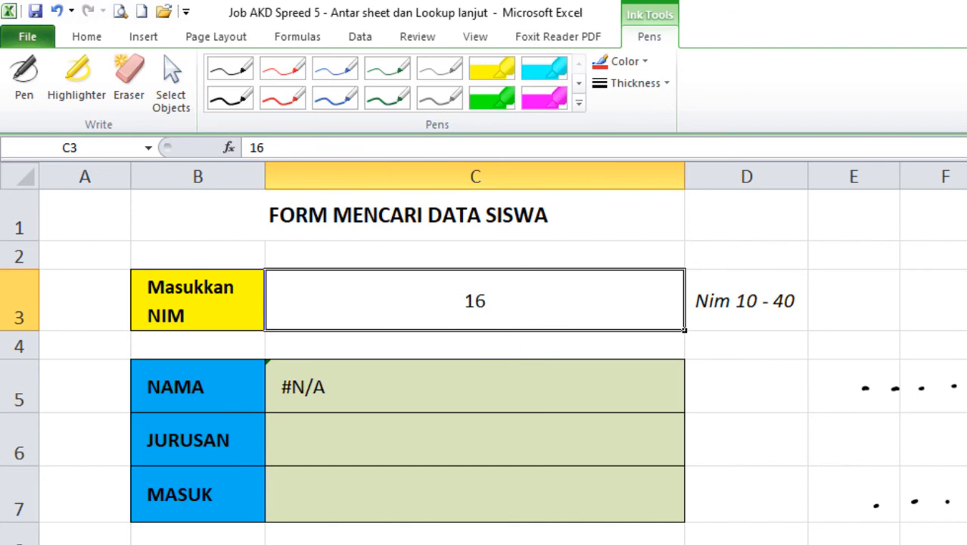
pyautogui.click(227, 544)
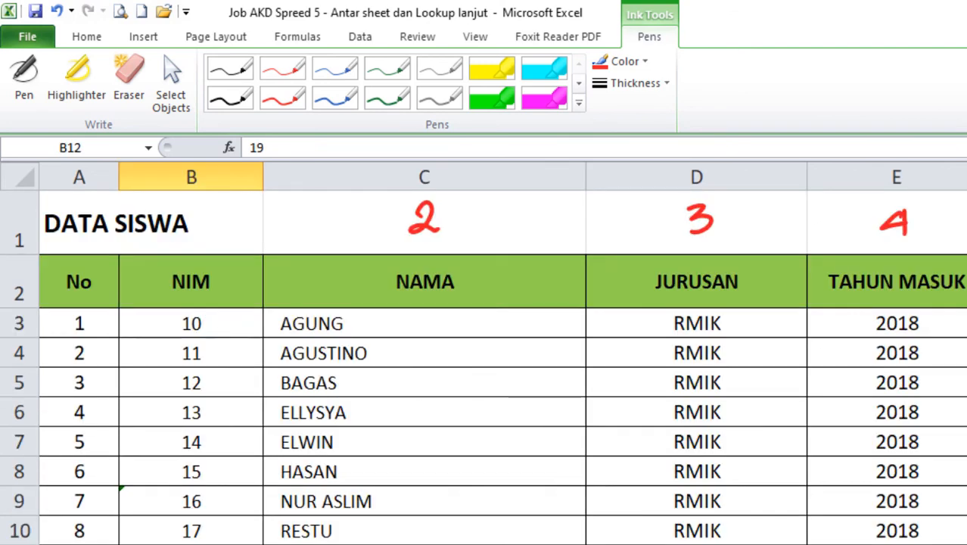
pyautogui.click(169, 494)
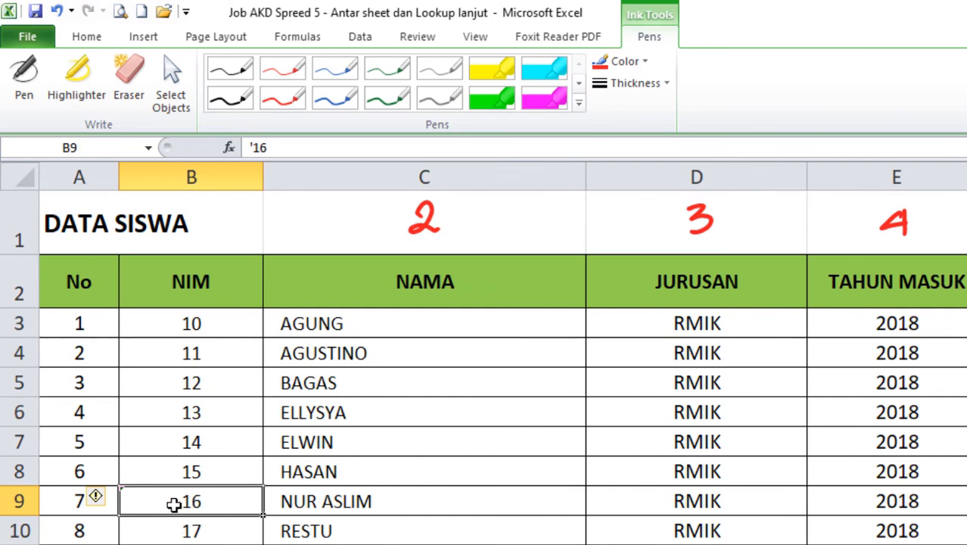
pyautogui.click(227, 544)
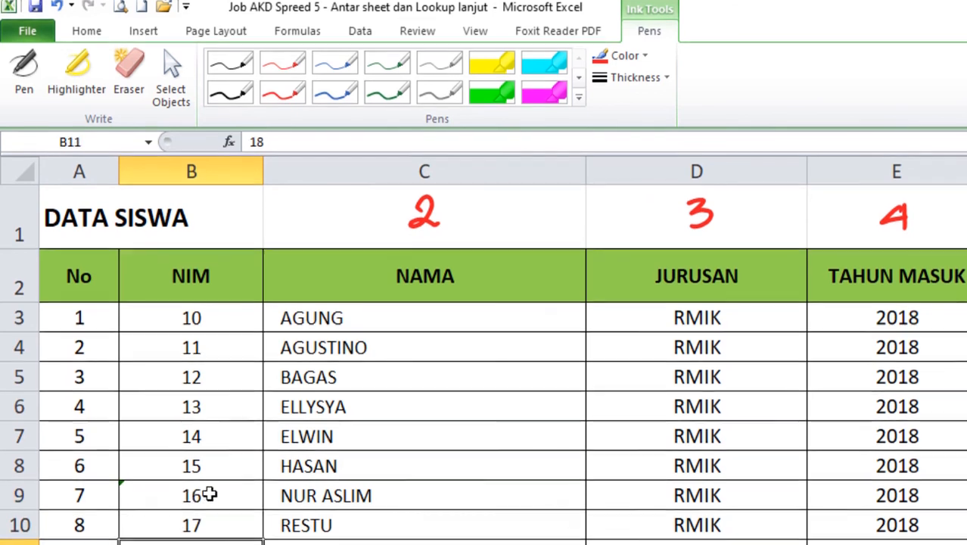
pyautogui.click(188, 494)
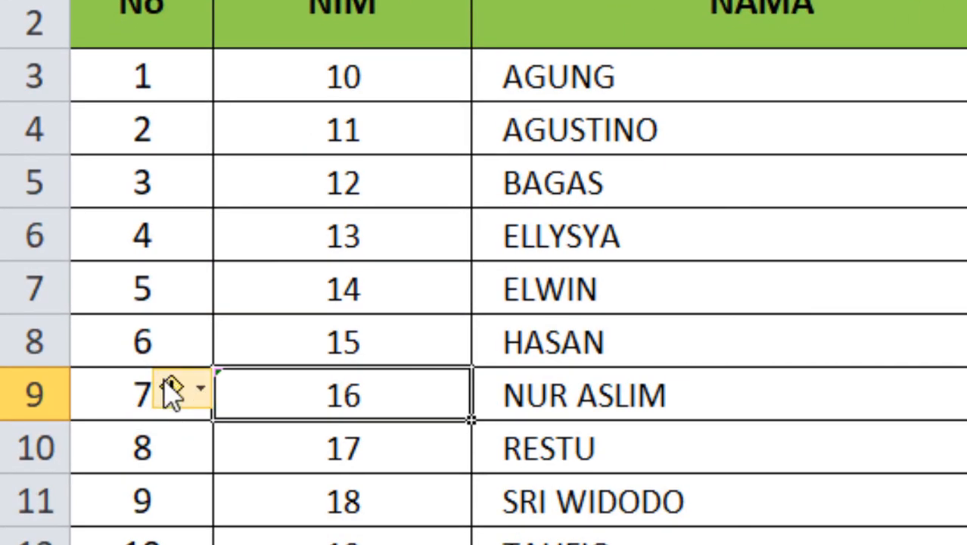
pyautogui.moveTo(106, 368)
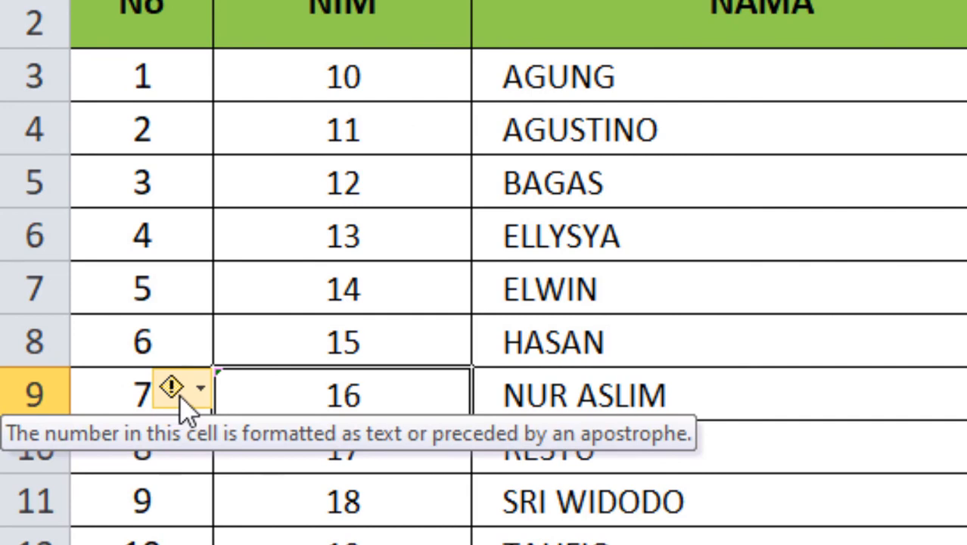
pyautogui.click(203, 391)
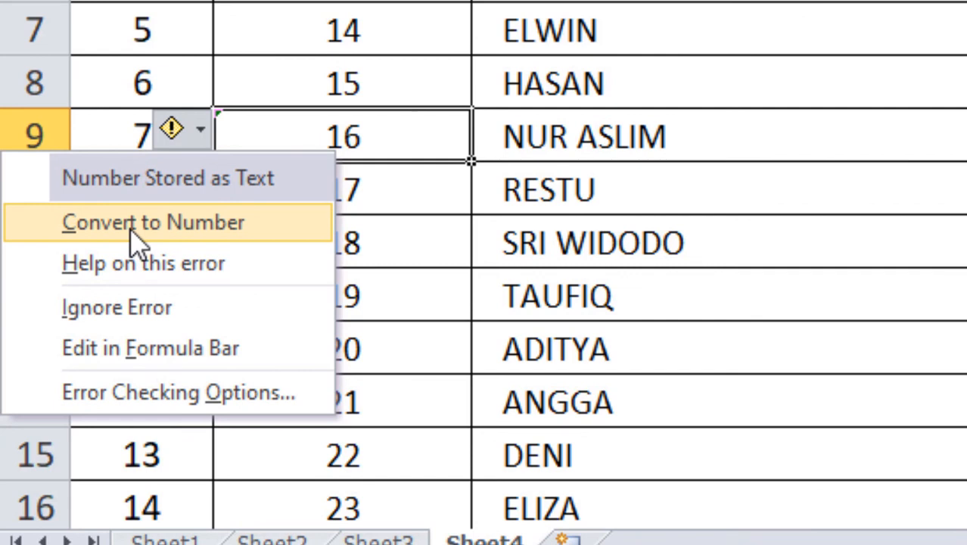
pyautogui.click(201, 225)
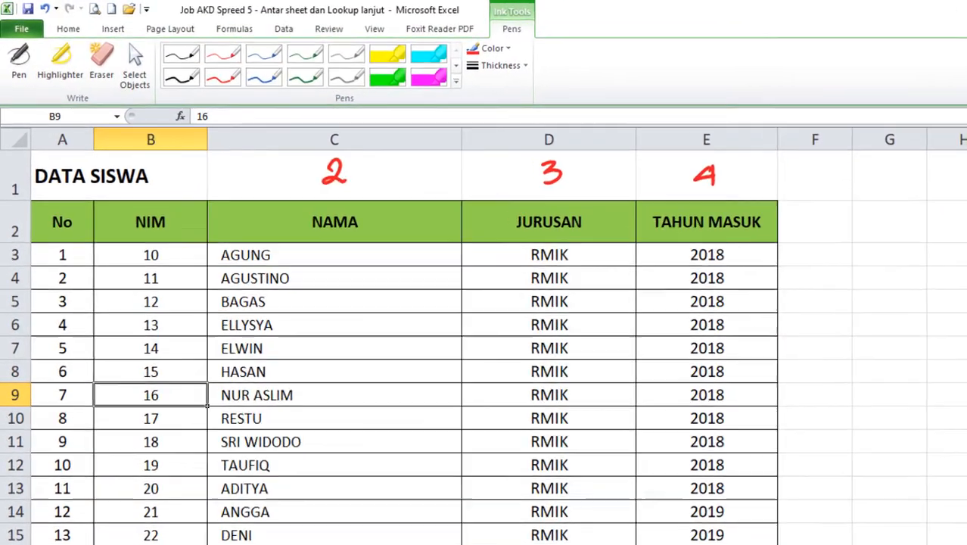
# Compare the NAMA result in C5 on Sheet3 with the NIM 16 row on Sheet4 and inspect the JURUSAN and MASUK cells.
pyautogui.click(202, 528)
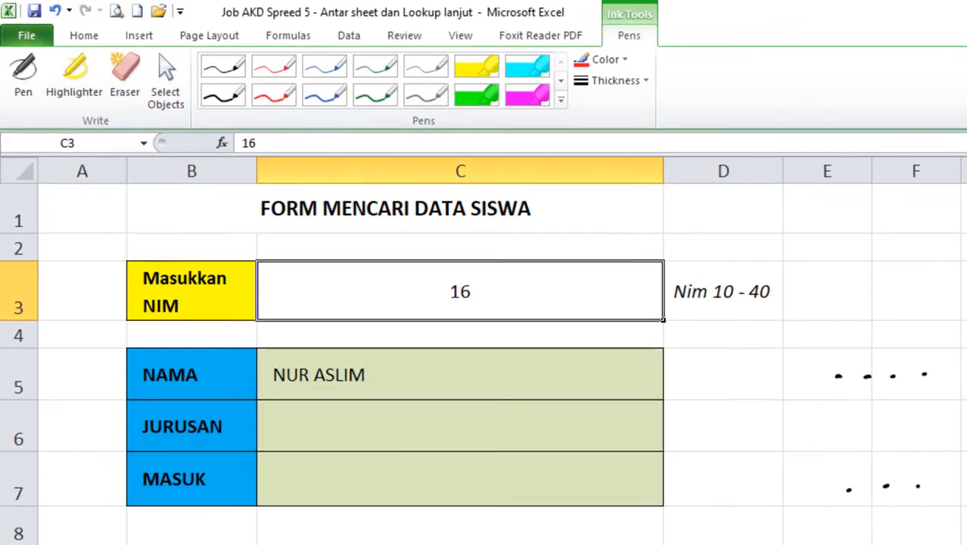
pyautogui.click(317, 378)
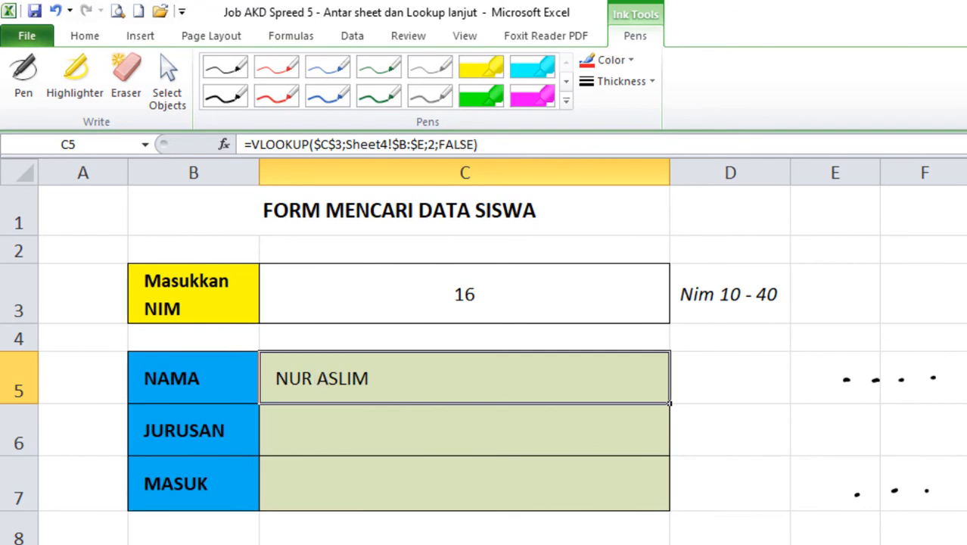
pyautogui.hotkey('ctrl', 'pageup')
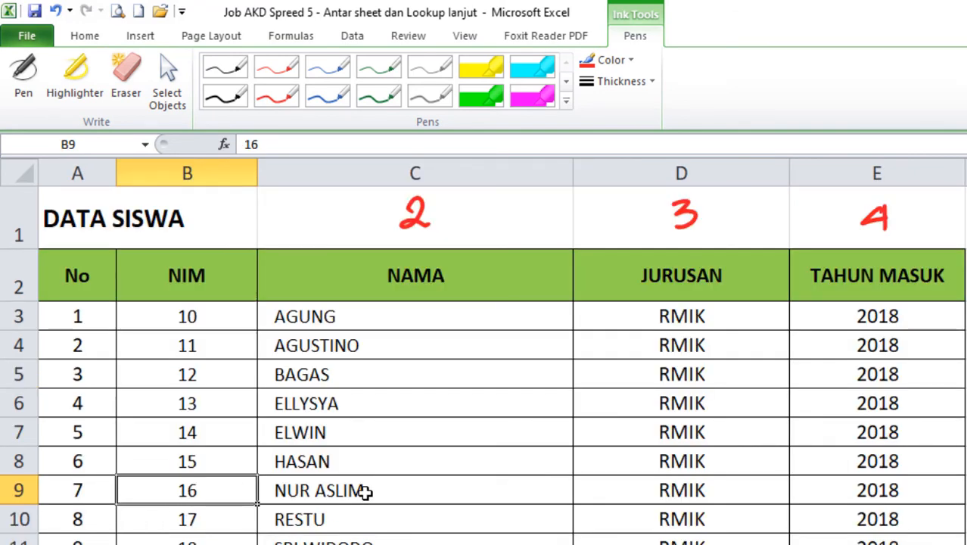
pyautogui.hotkey('ctrl', 'pagedown')
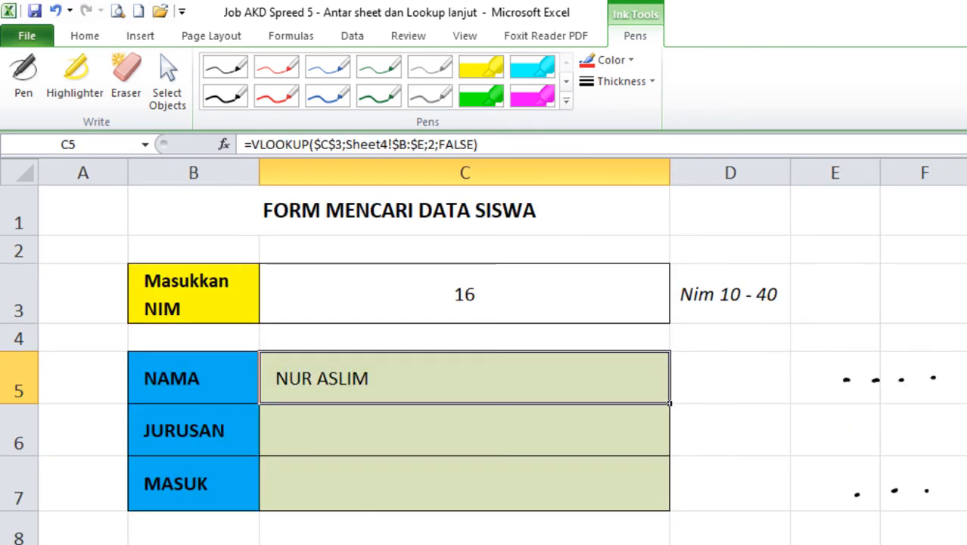
pyautogui.click(365, 453)
pyautogui.click(366, 486)
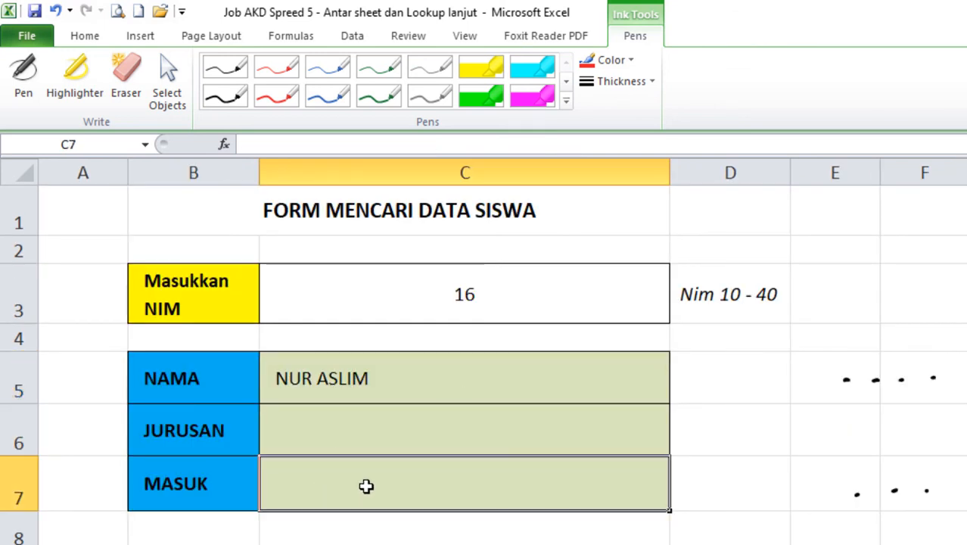
pyautogui.click(433, 431)
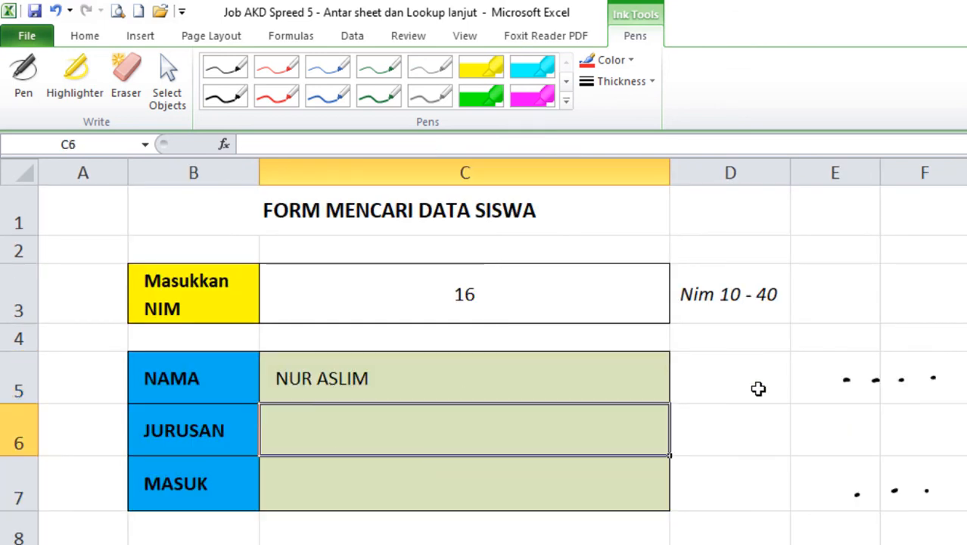
pyautogui.click(539, 379)
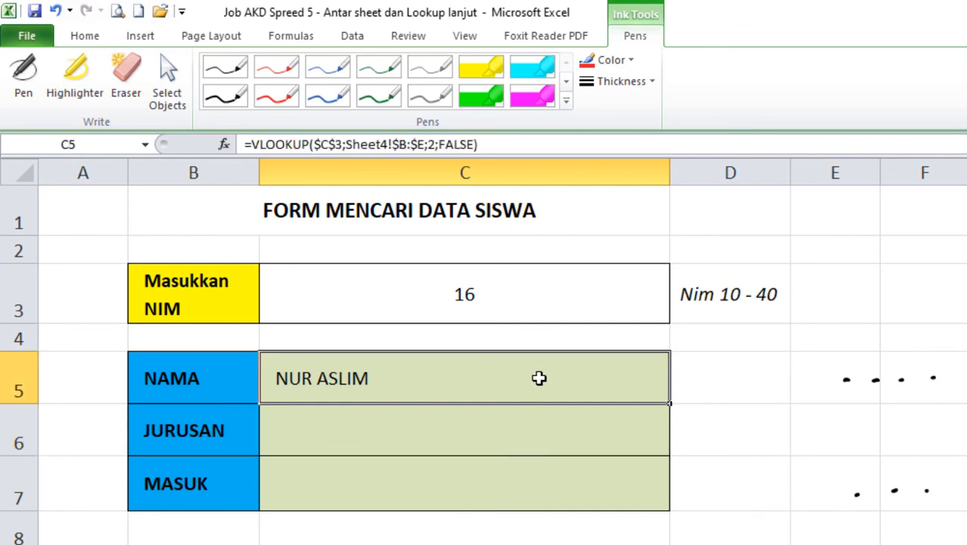
# Delete the stray ink dots beside the form in rows 5 and 7 of Sheet3.
pyautogui.click(878, 387)
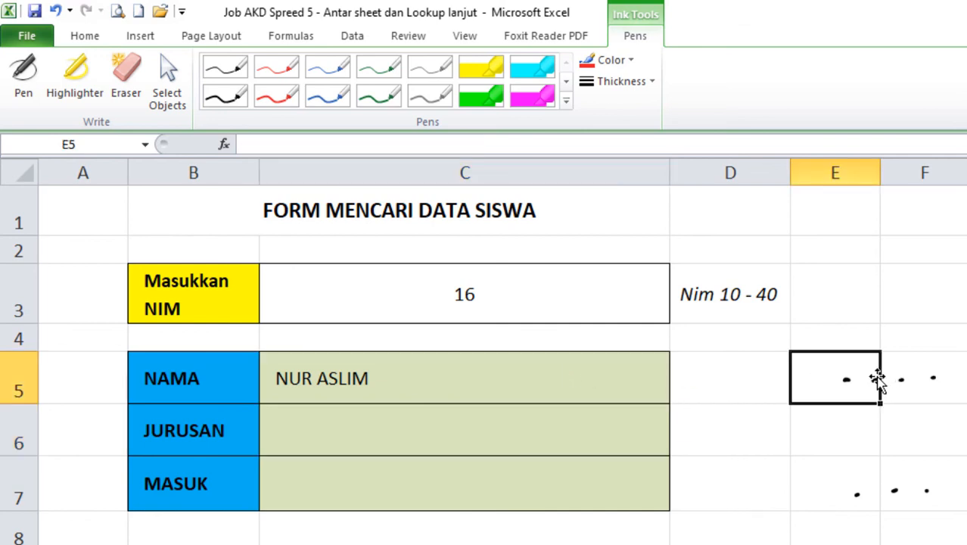
pyautogui.click(876, 380)
pyautogui.press('Delete')
pyautogui.click(897, 492)
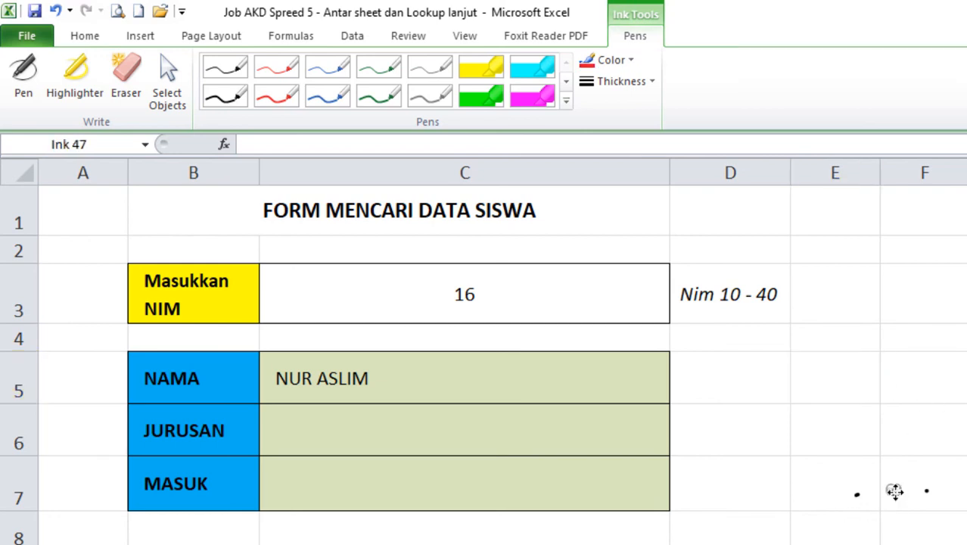
pyautogui.click(859, 495)
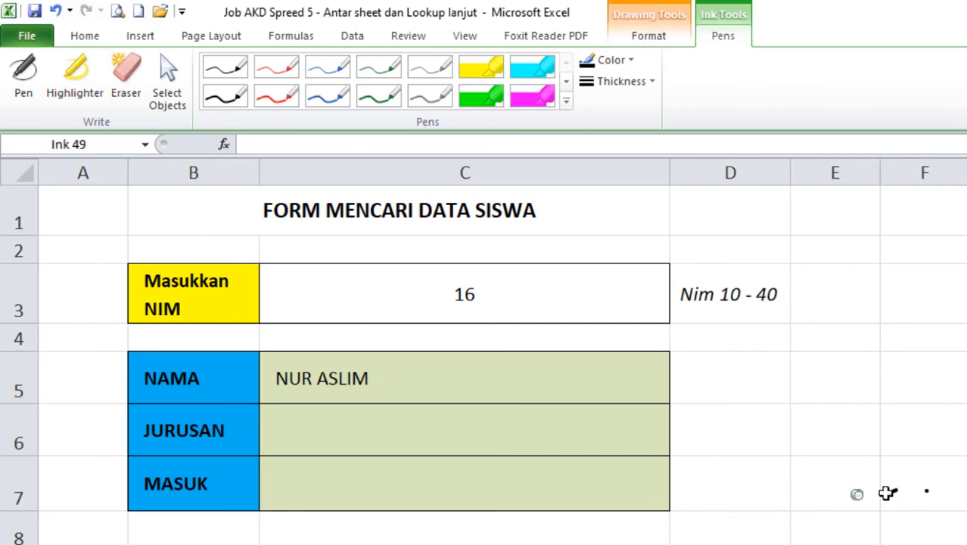
pyautogui.press('Delete')
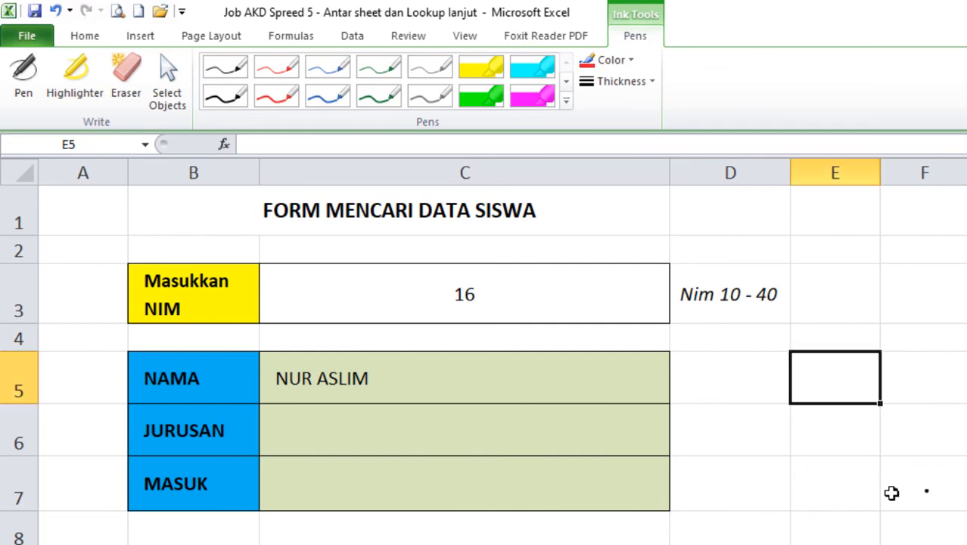